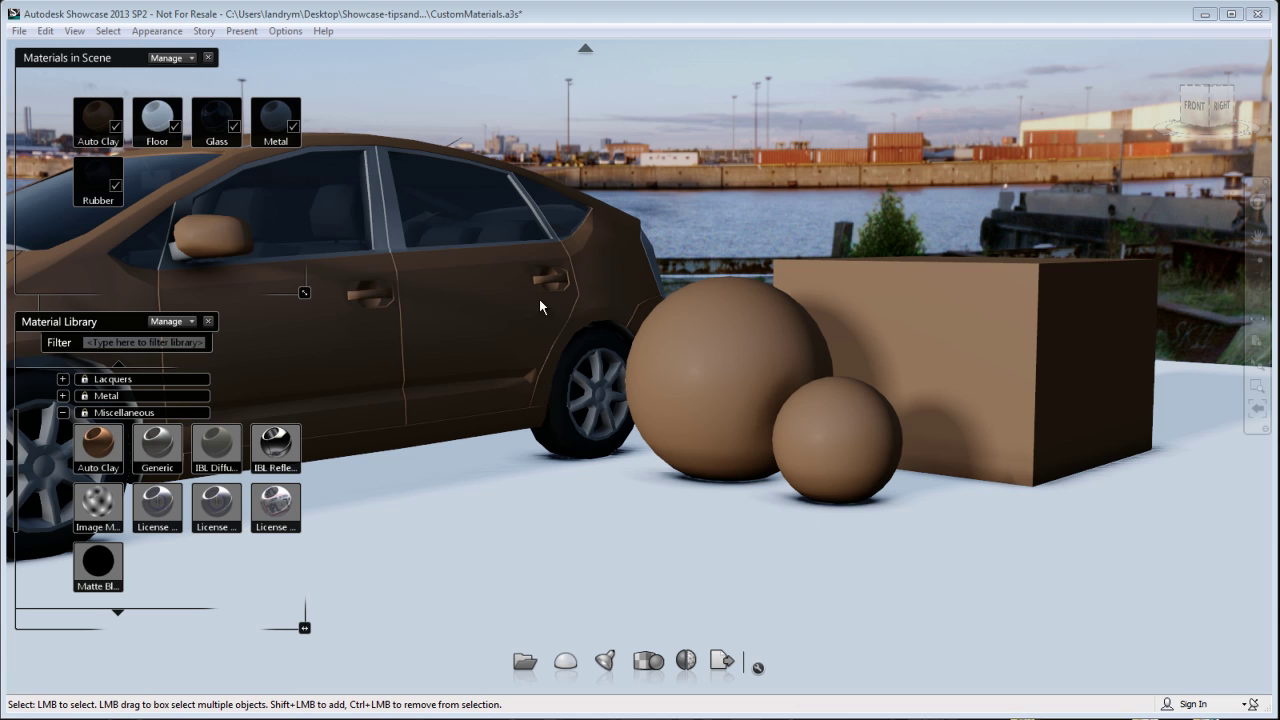
- Select the car body, both spheres and the box, and assign them the Generic material from the Miscellaneous library
click(465, 289)
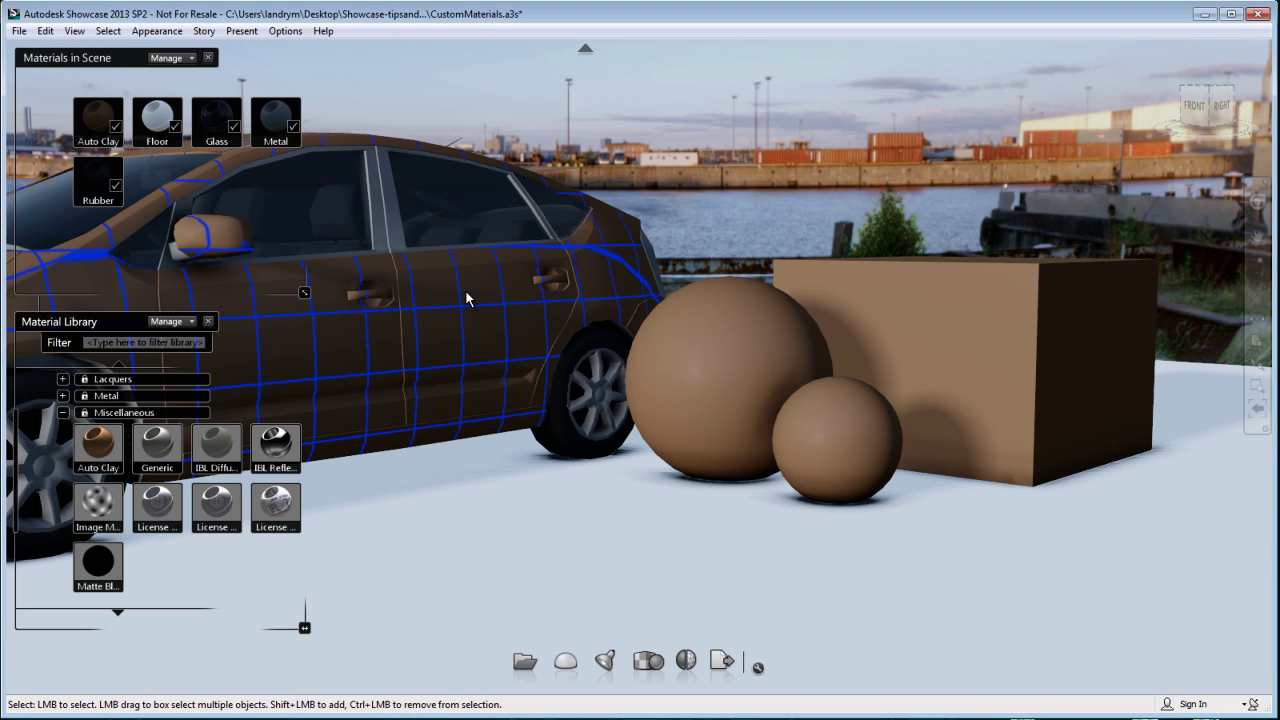
shift+click(732, 335)
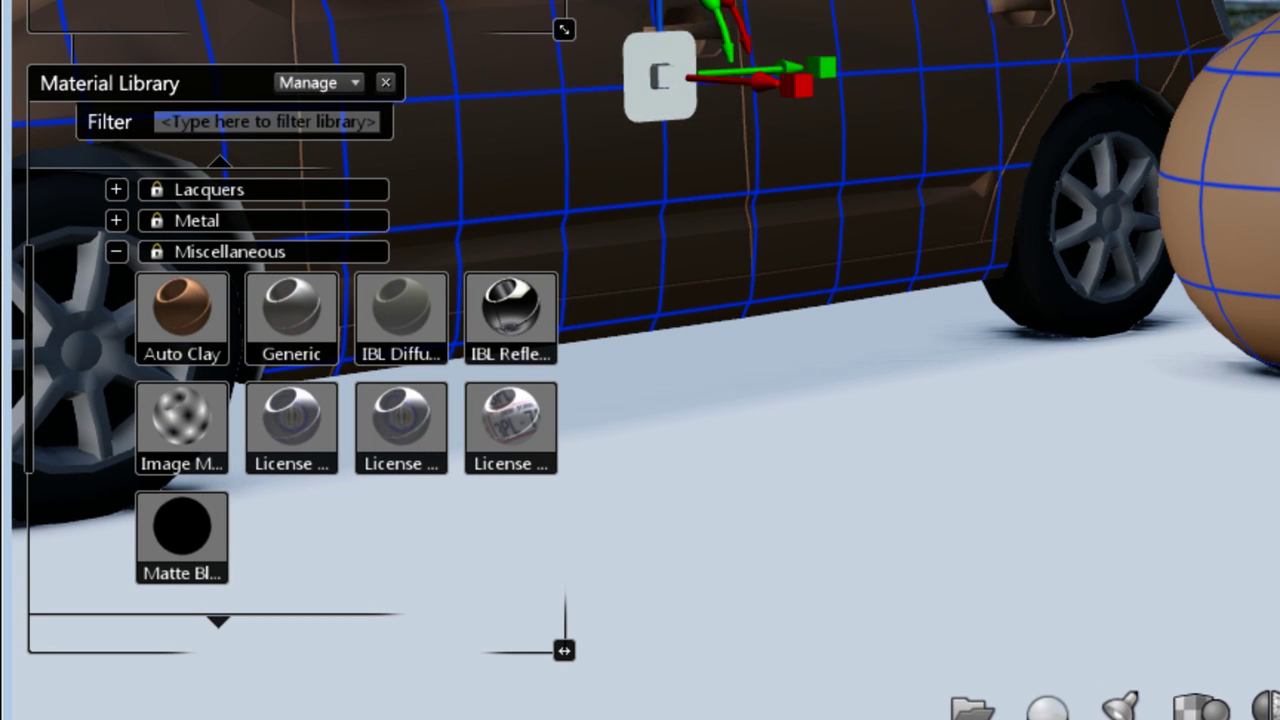
click(307, 317)
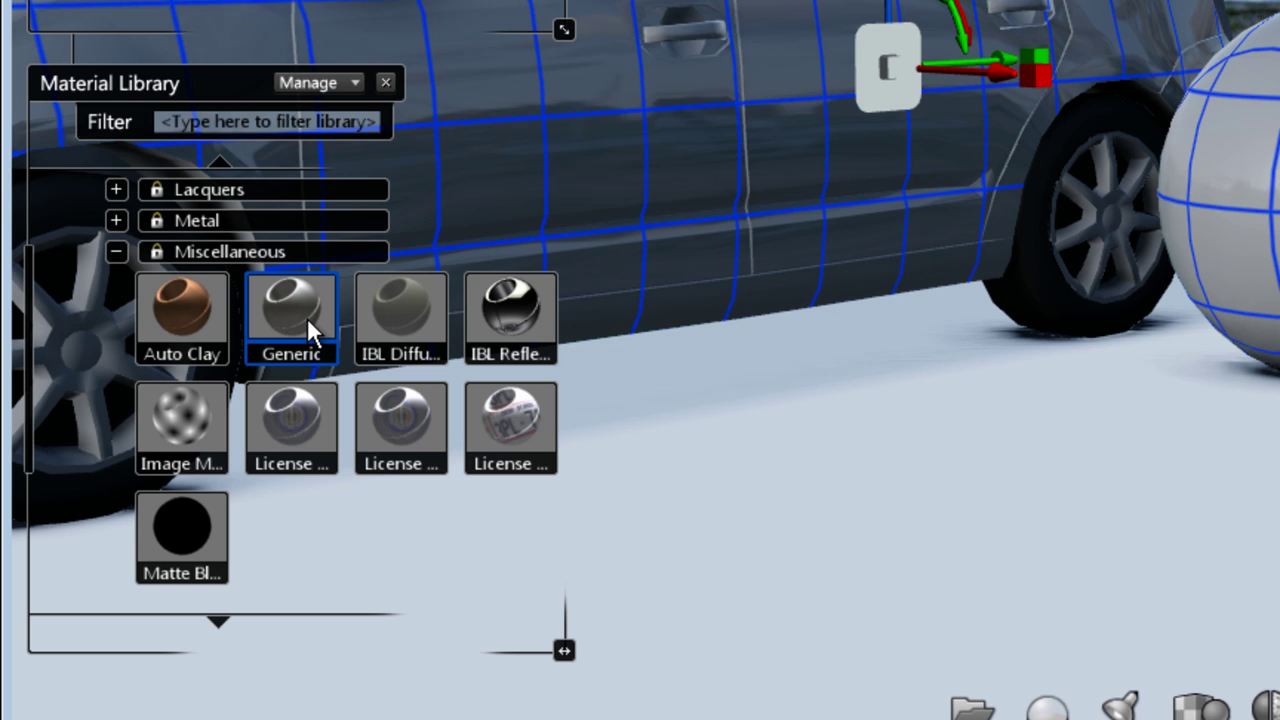
right_click(307, 318)
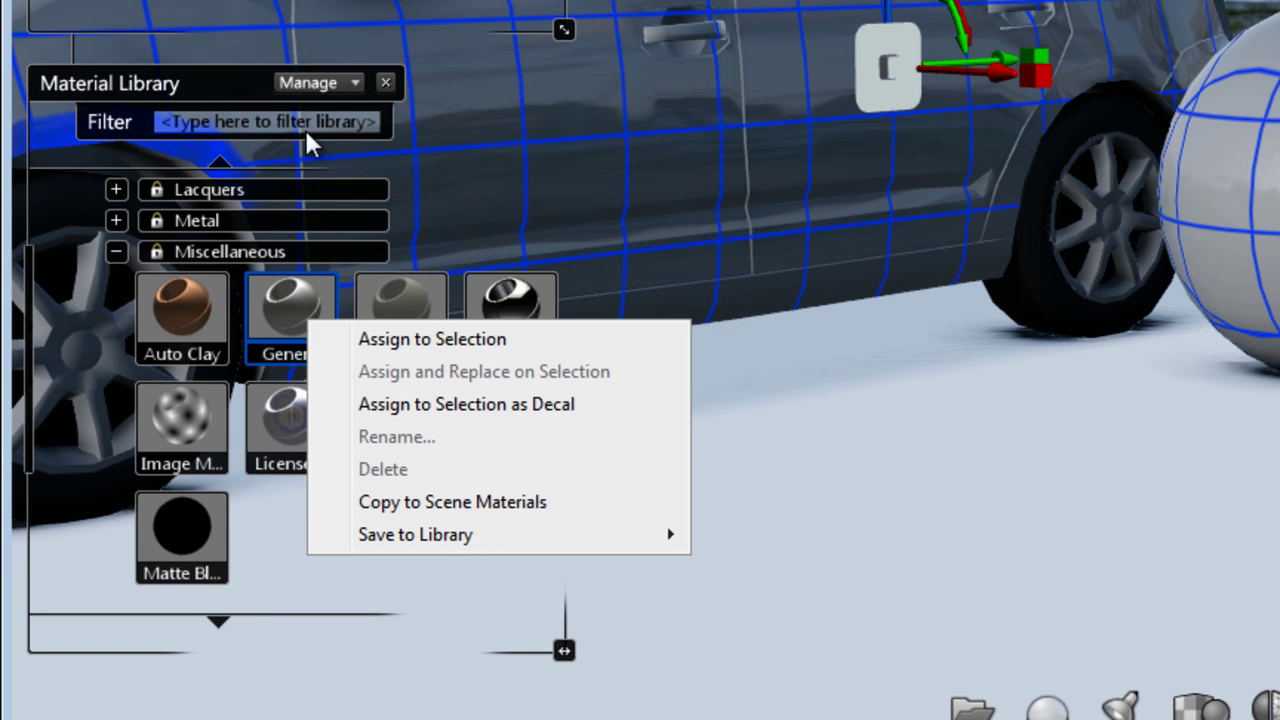
click(183, 314)
click(300, 327)
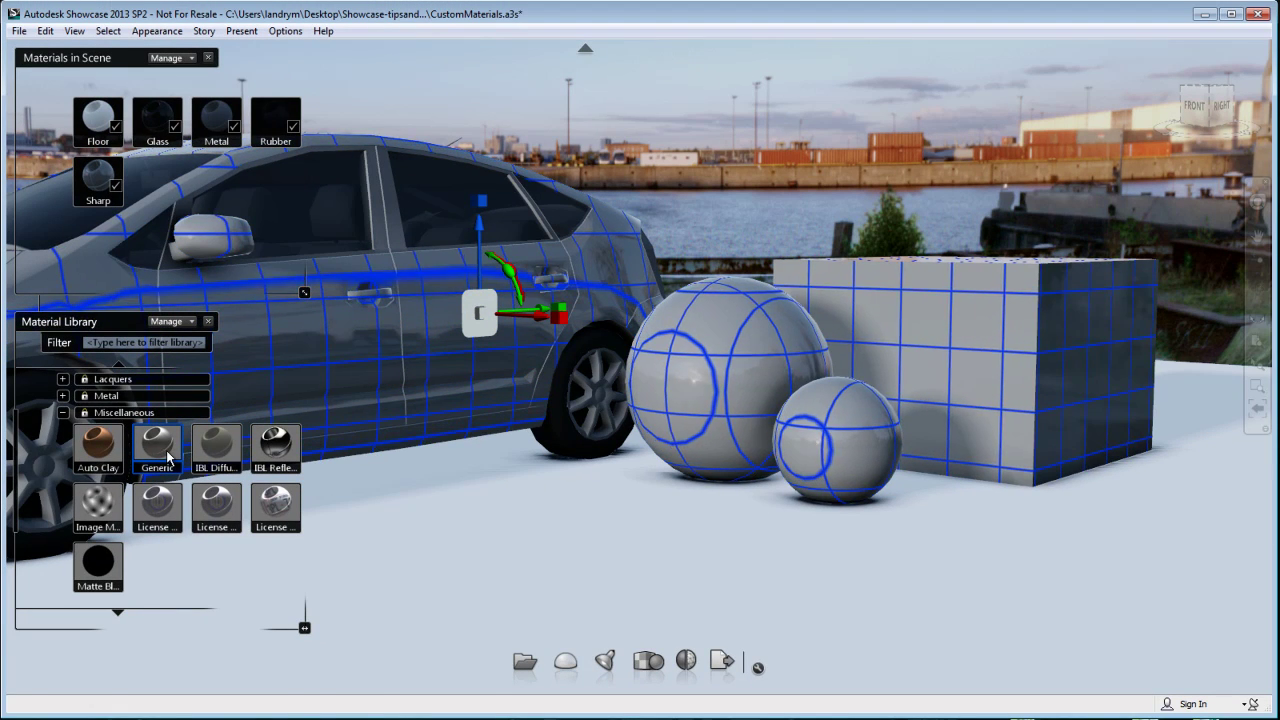
- Open the material properties of the car body and rename the material to Custom Material
right_click(400, 320)
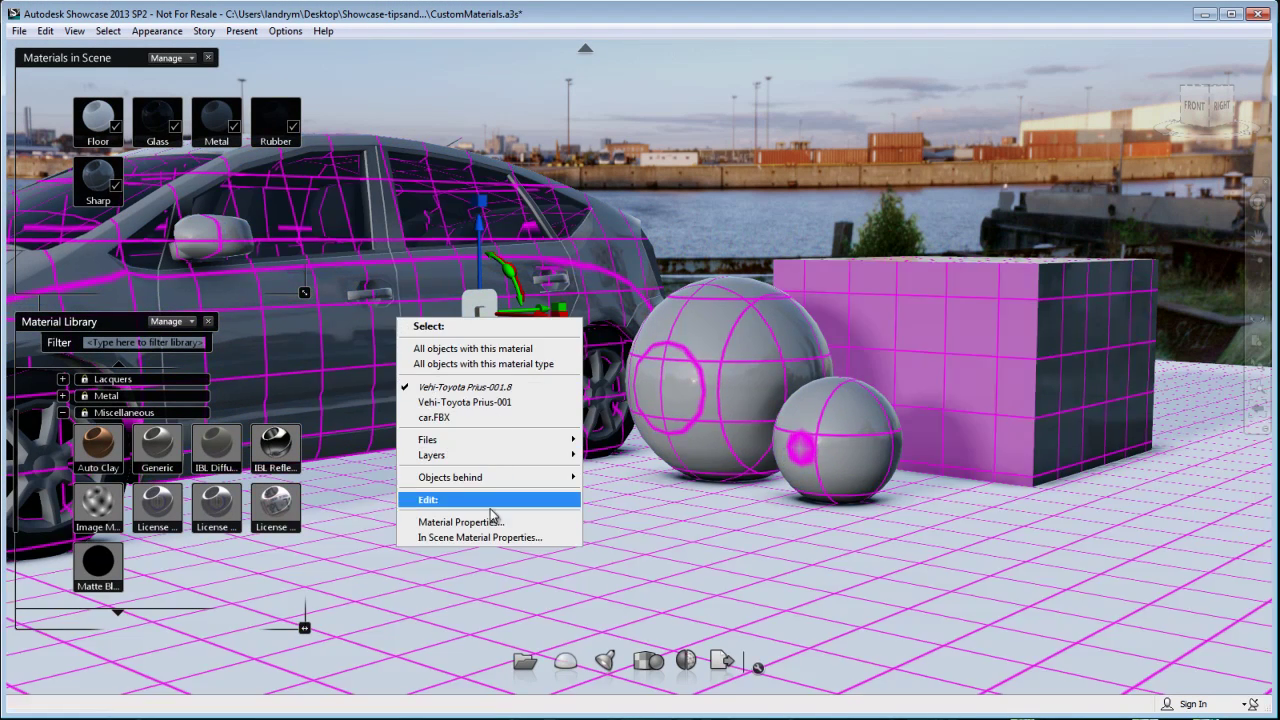
click(493, 522)
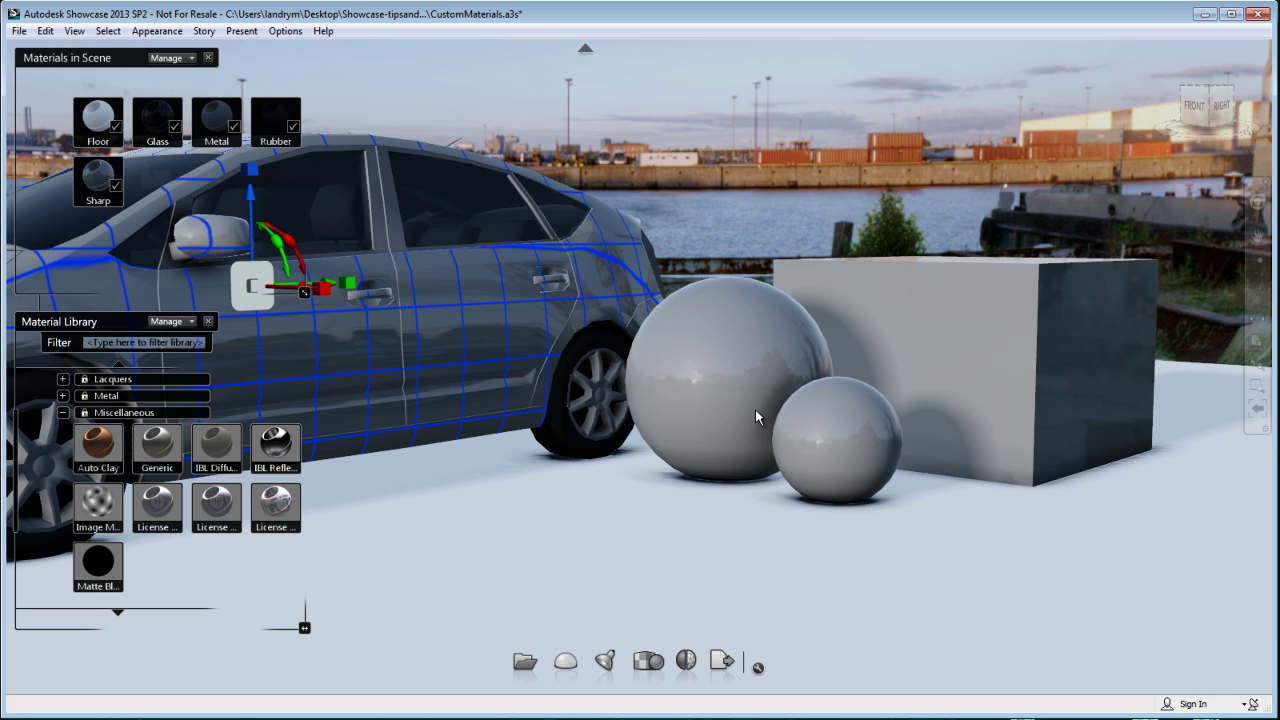
double_click(755, 409)
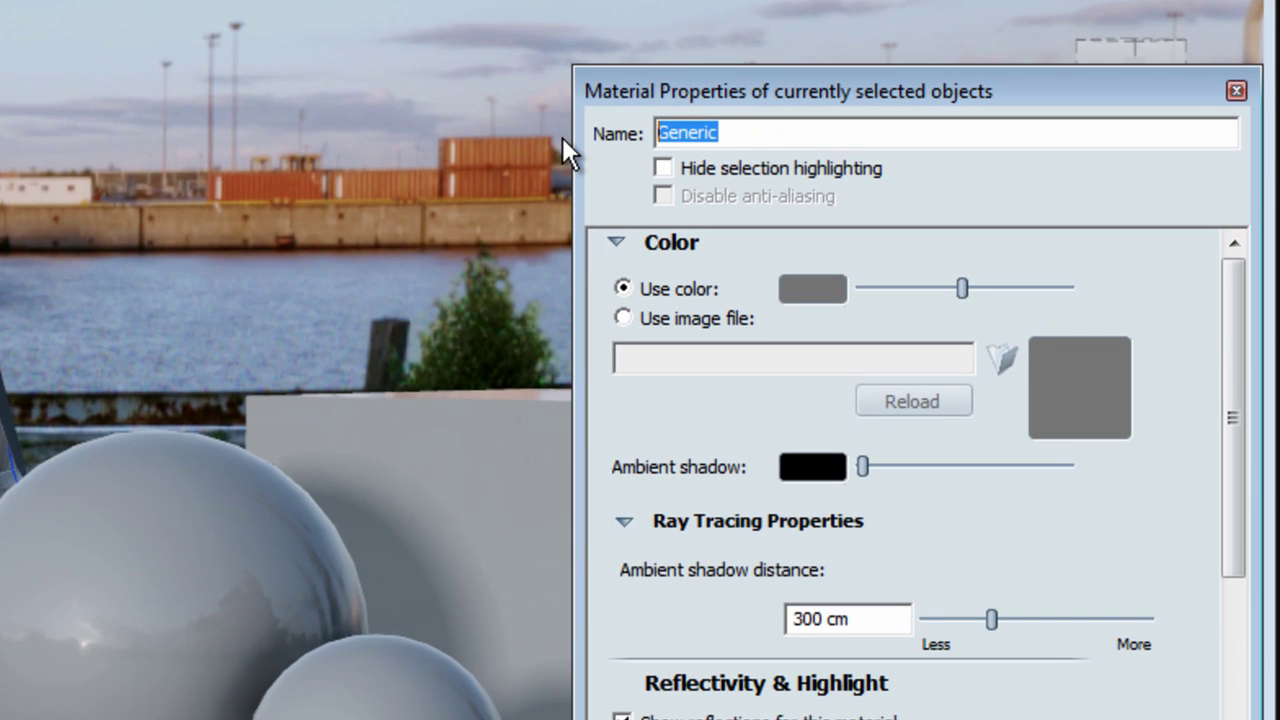
text(Custom Material)
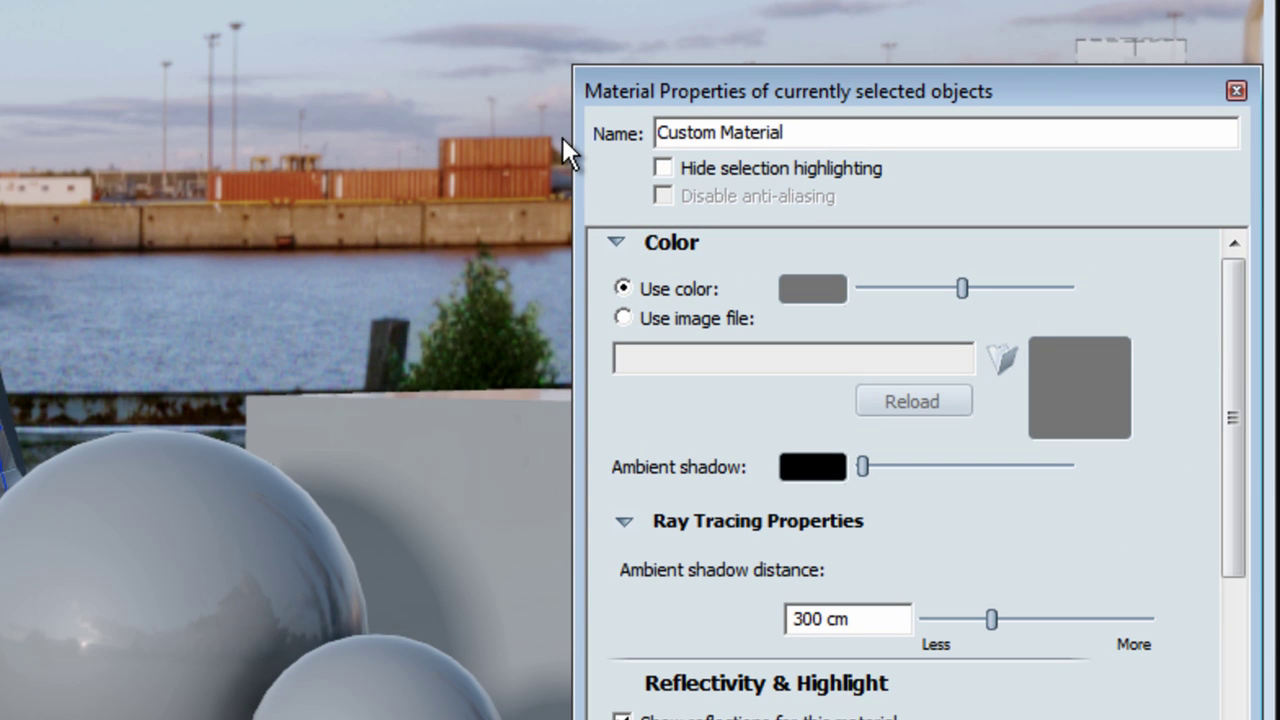
key(Tab)
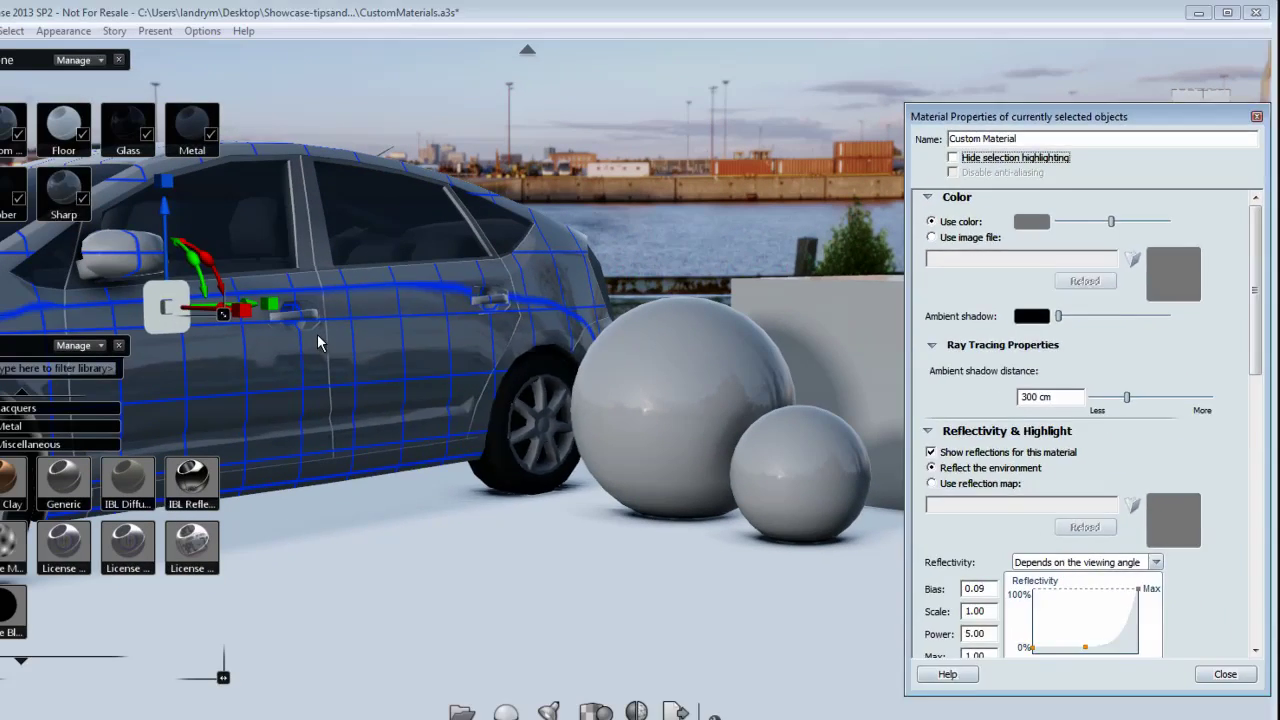
- Select all objects that use Custom Material, first from the car body and again from the scene materials after clearing the selection
right_click(404, 322)
click(442, 355)
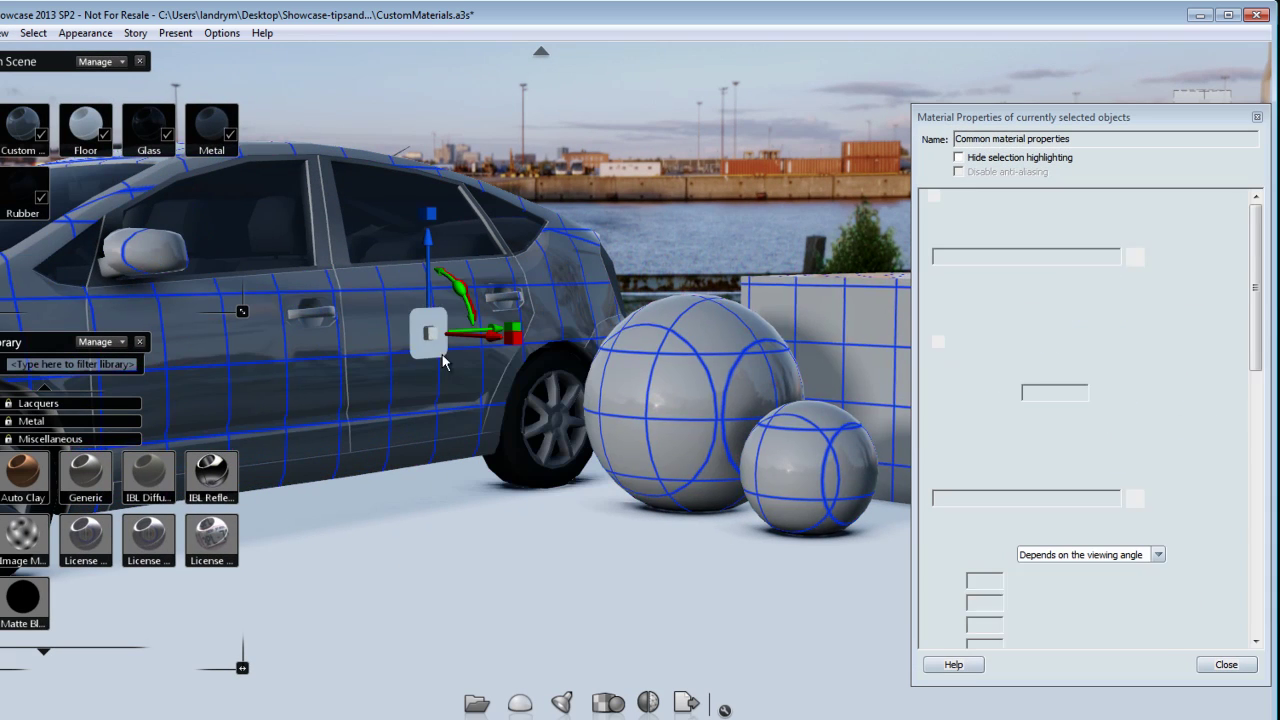
click(673, 117)
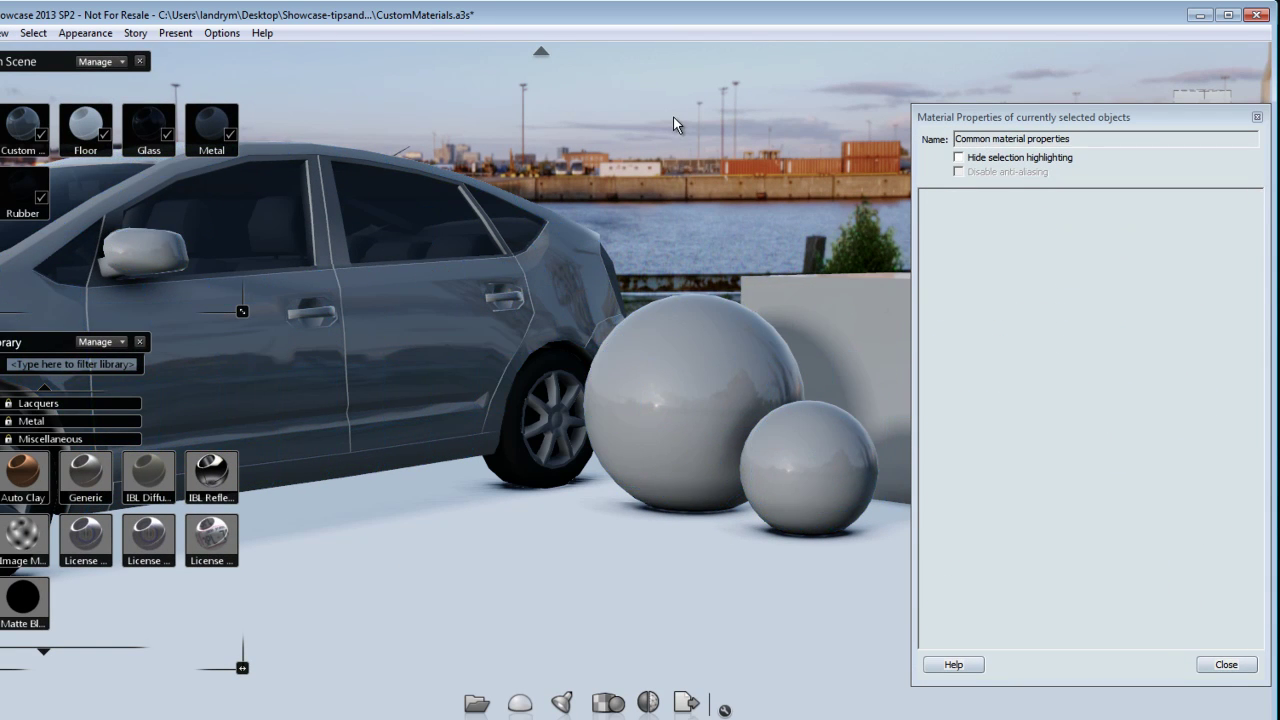
right_click(19, 141)
click(97, 240)
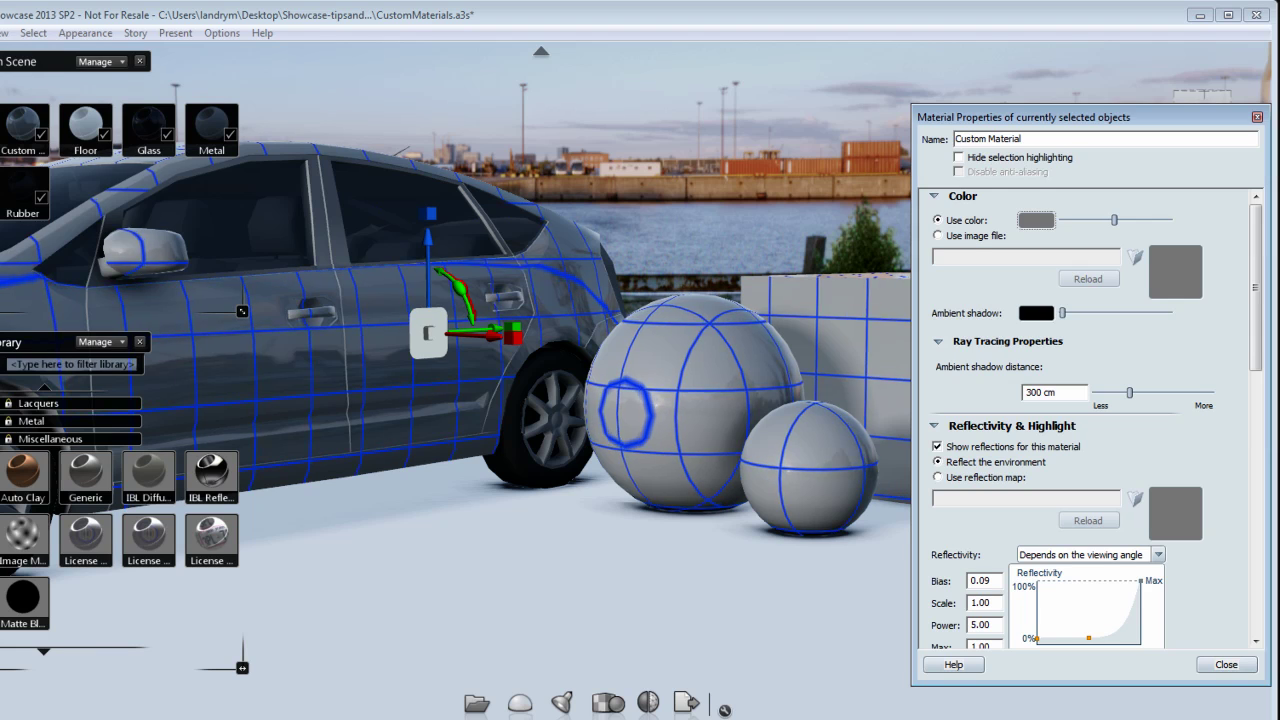
- Try several hues and shades for Custom Material's base color, and set it to bright red, RGB 255, 55, 27
drag(183, 180, 477, 234)
drag(480, 298, 459, 276)
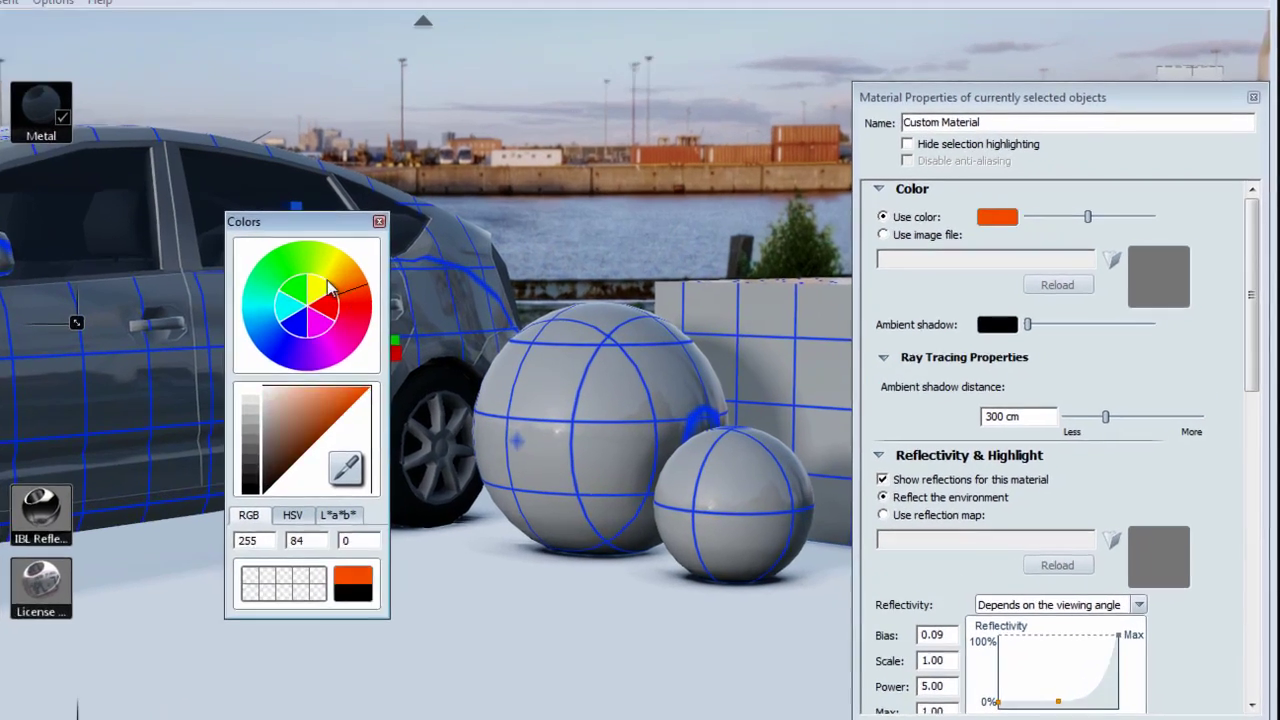
drag(330, 287, 357, 276)
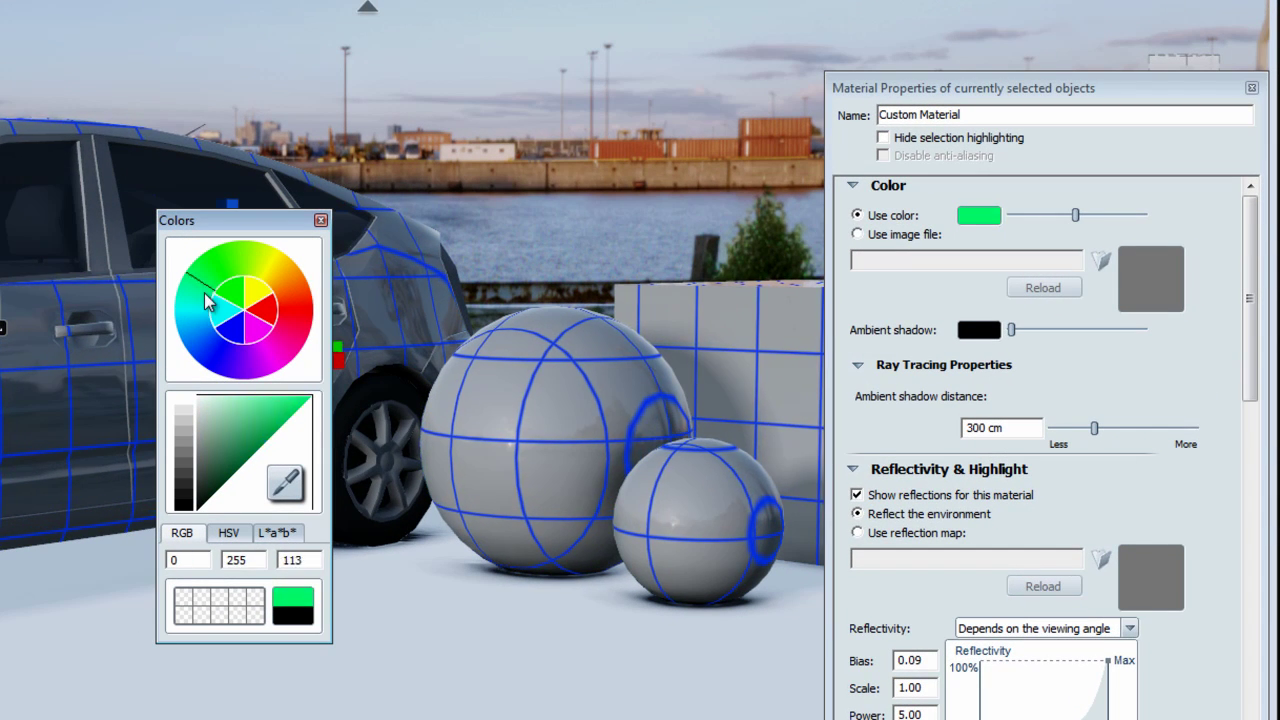
mouse_move(207, 303)
mouse_down()
mouse_move(212, 355)
mouse_move(196, 354)
mouse_move(192, 319)
mouse_up()
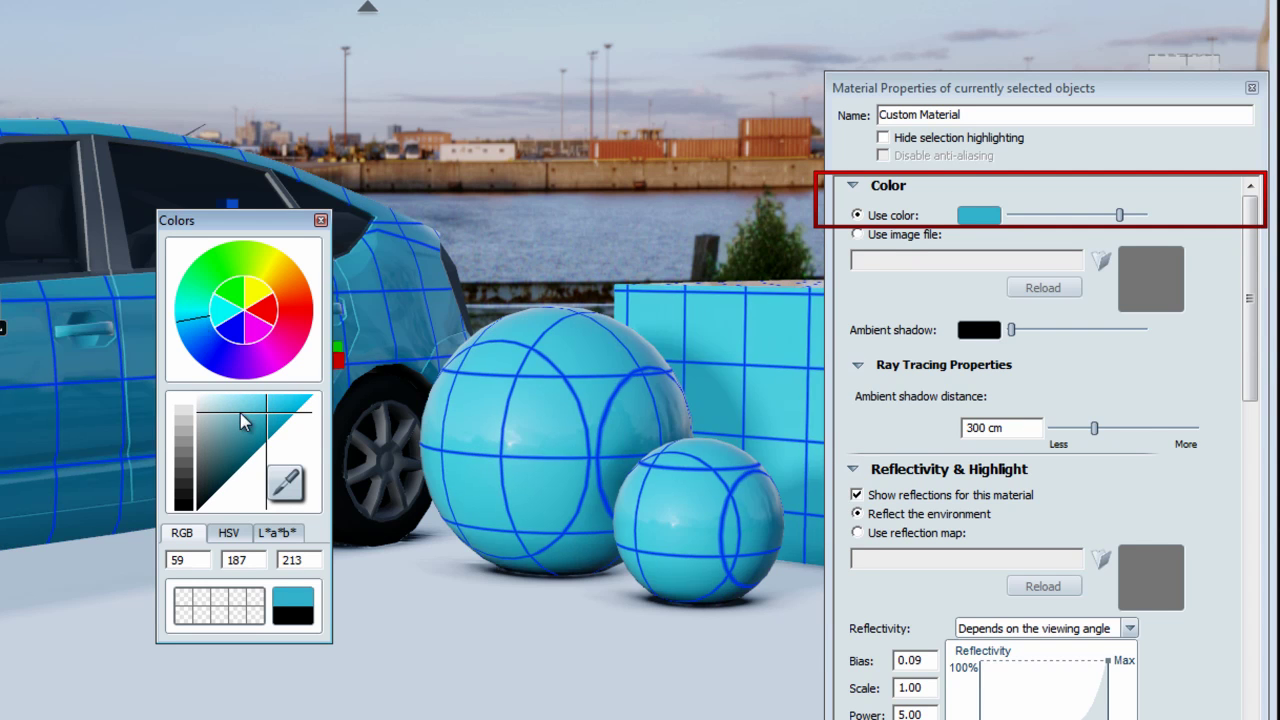
drag(267, 422, 219, 421)
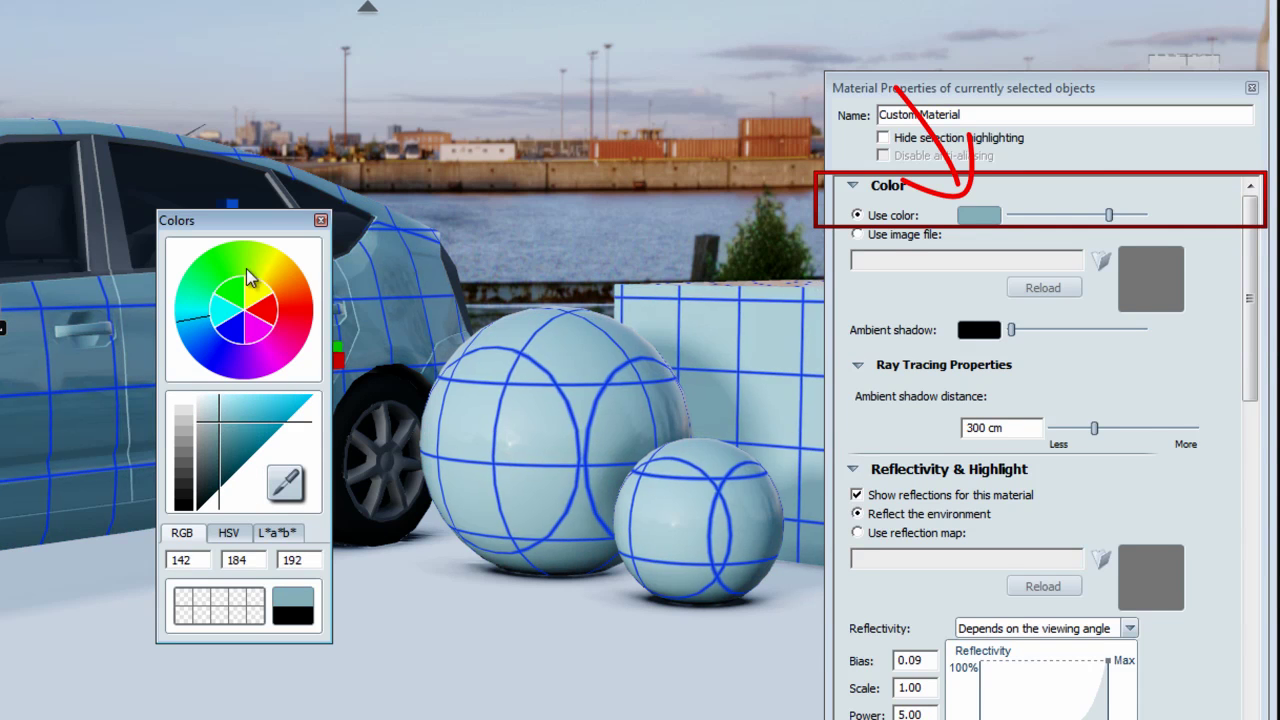
drag(250, 280, 281, 280)
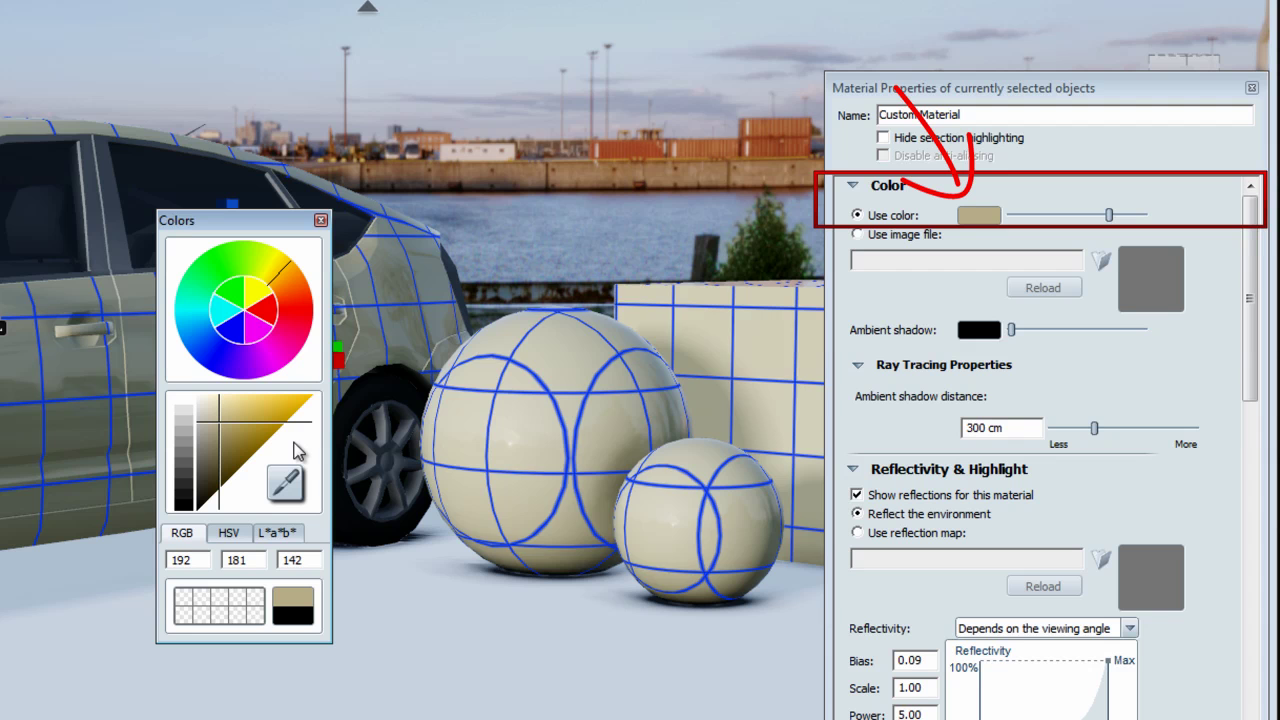
click(231, 428)
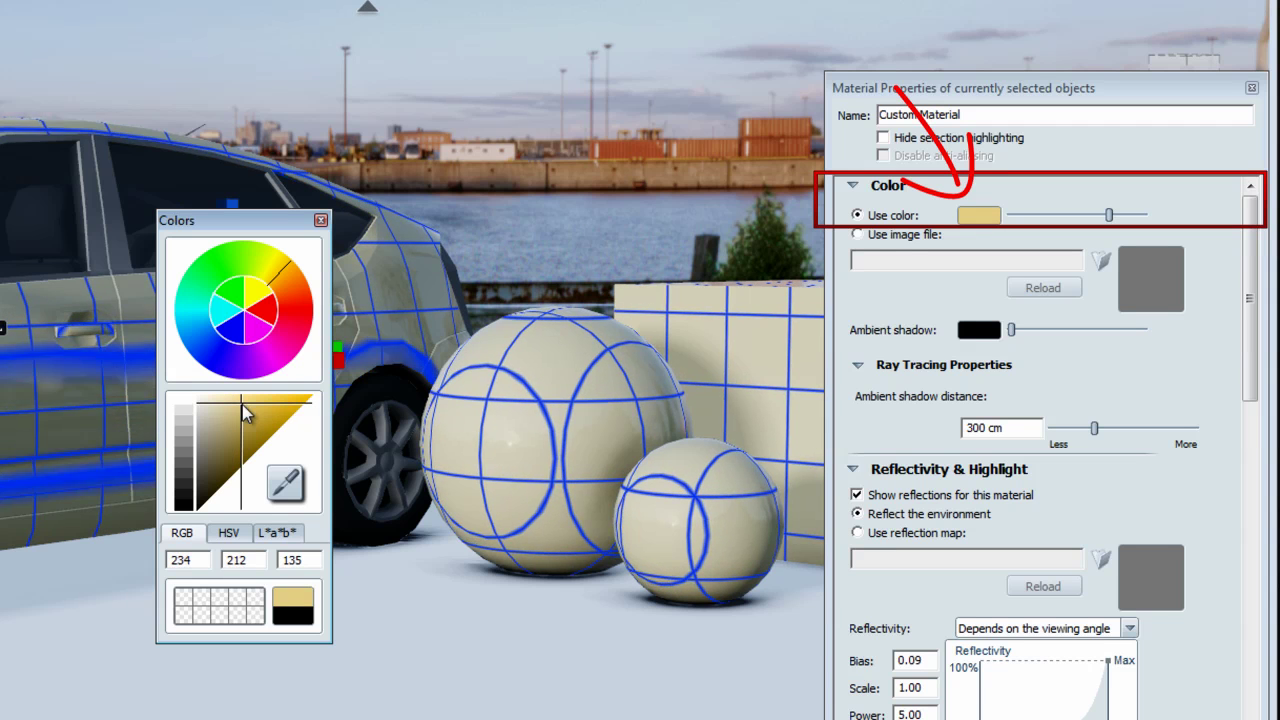
drag(293, 281, 305, 313)
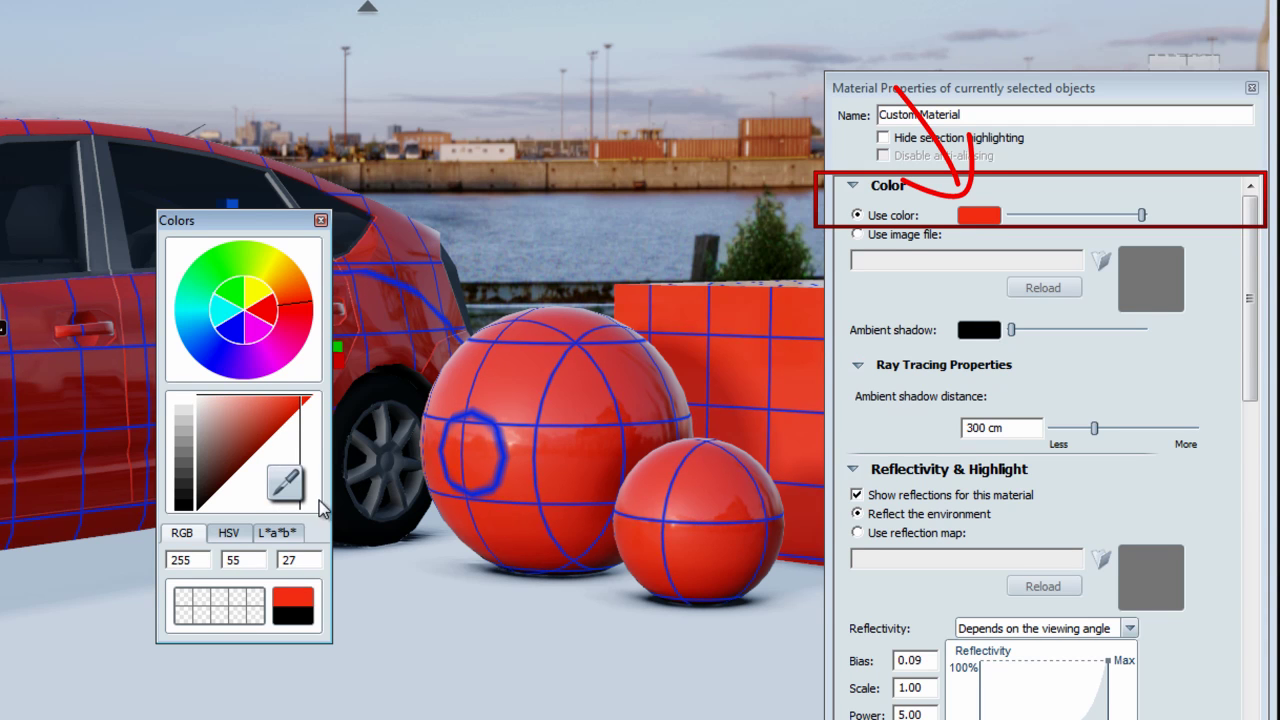
click(320, 221)
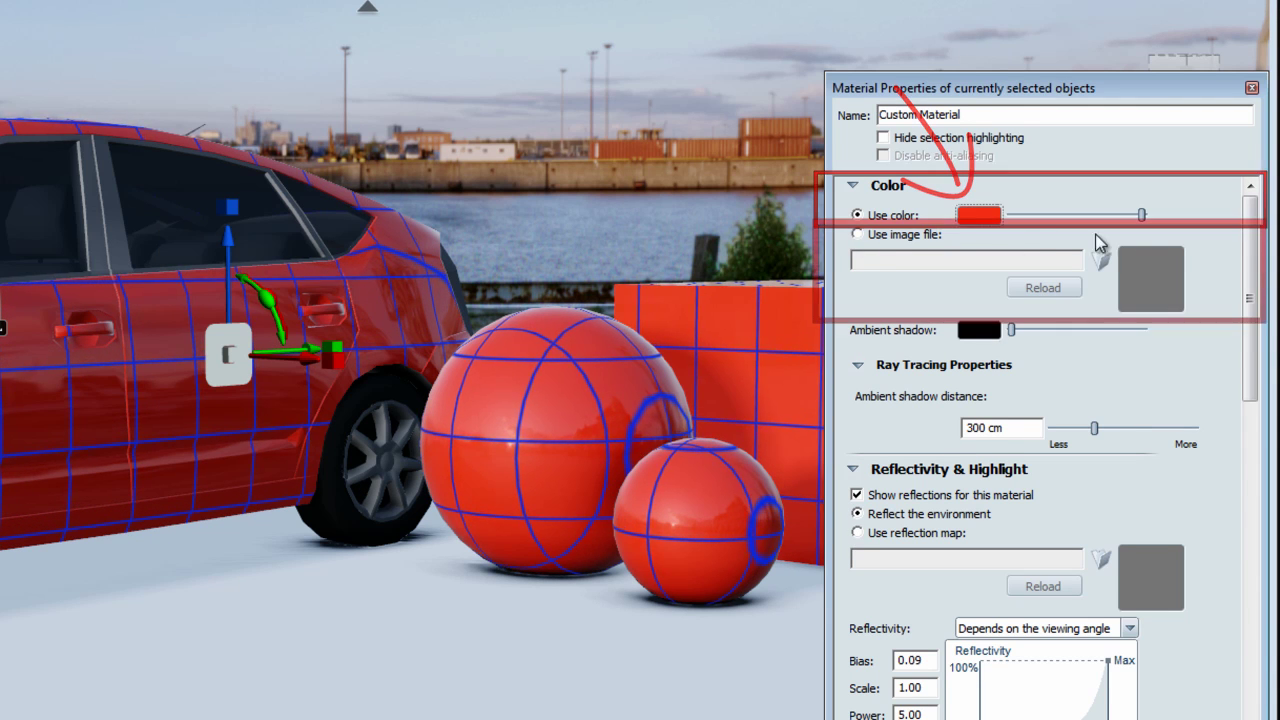
- Switch Custom Material's color to an image file and load softWood.png from the Materials folder
click(857, 234)
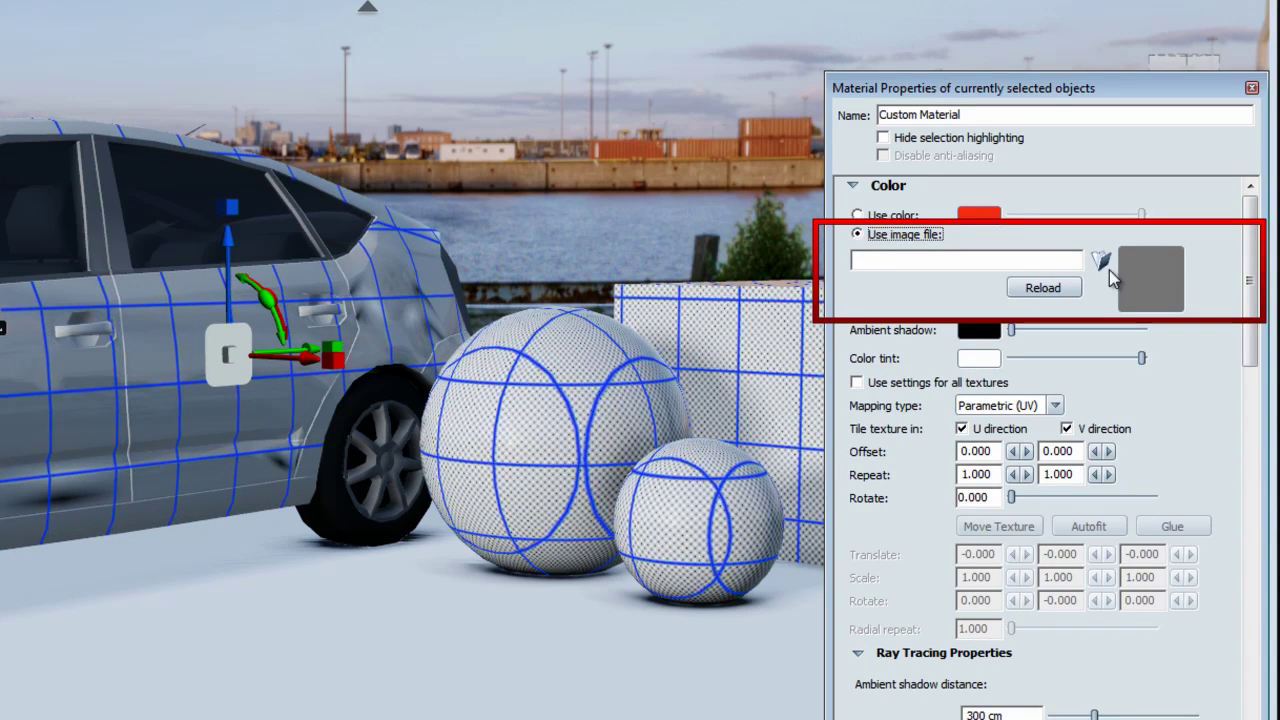
click(1102, 262)
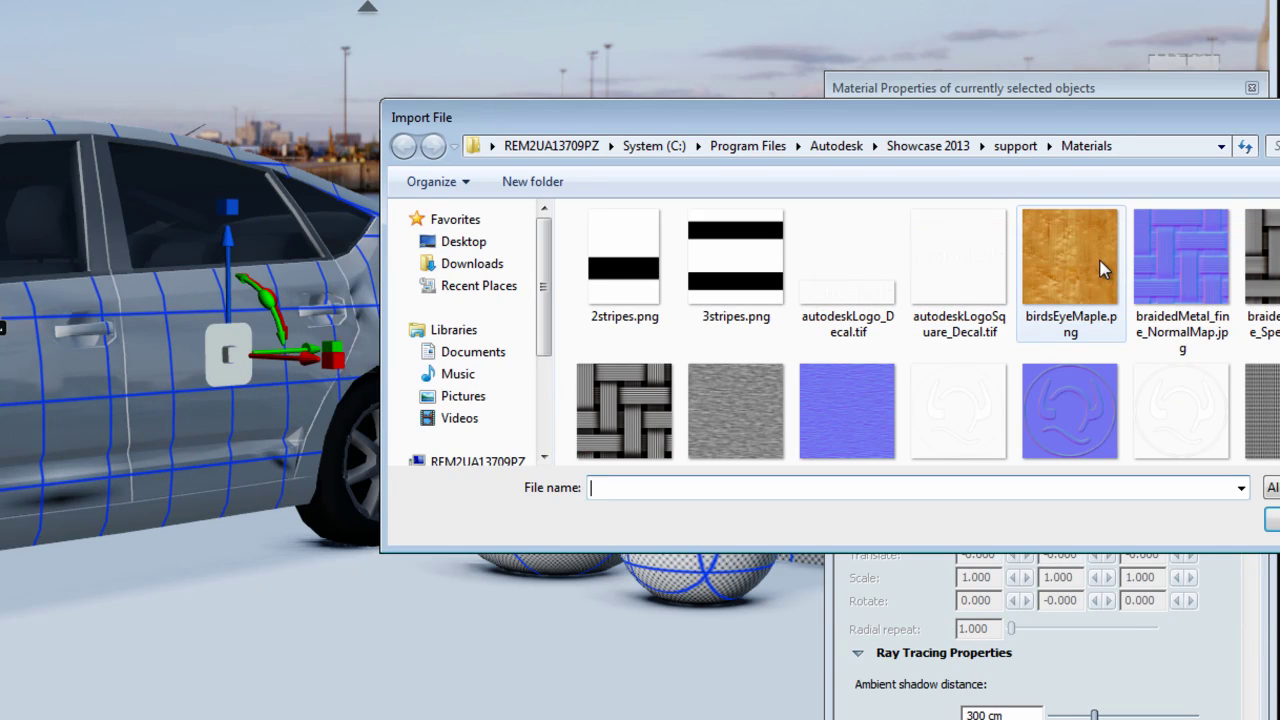
drag(1088, 114, 738, 109)
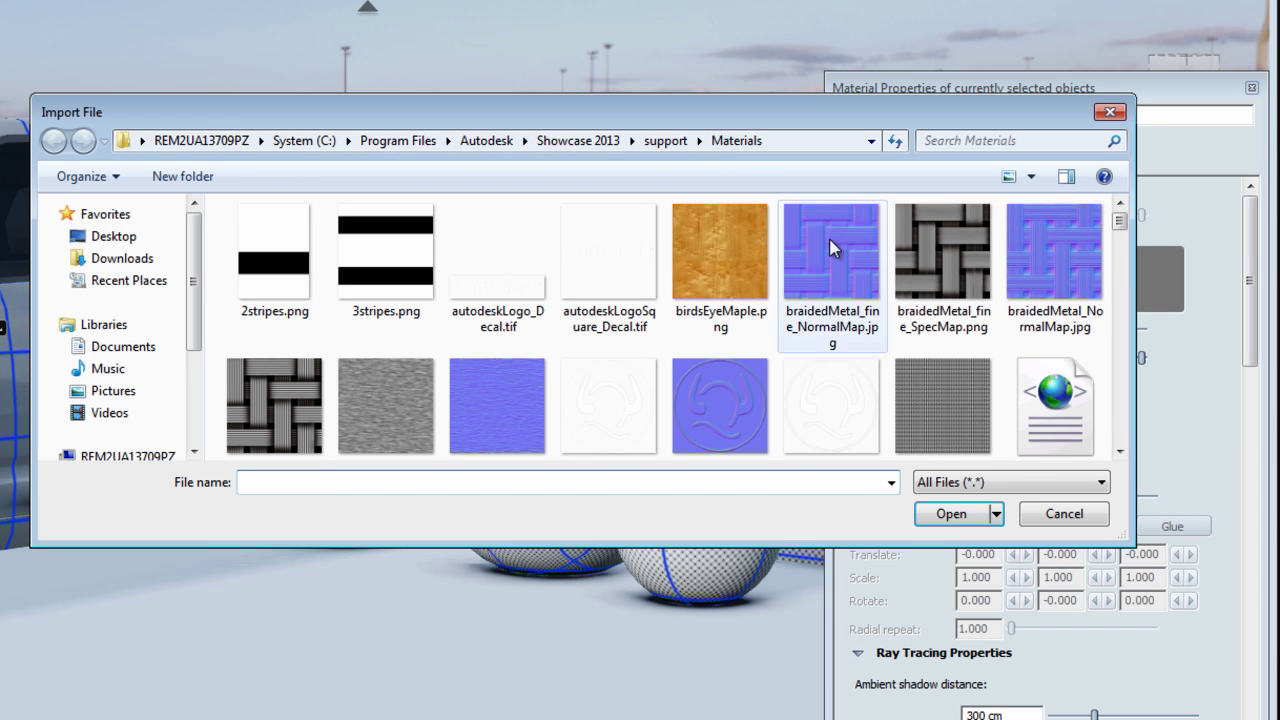
drag(1120, 217, 1145, 372)
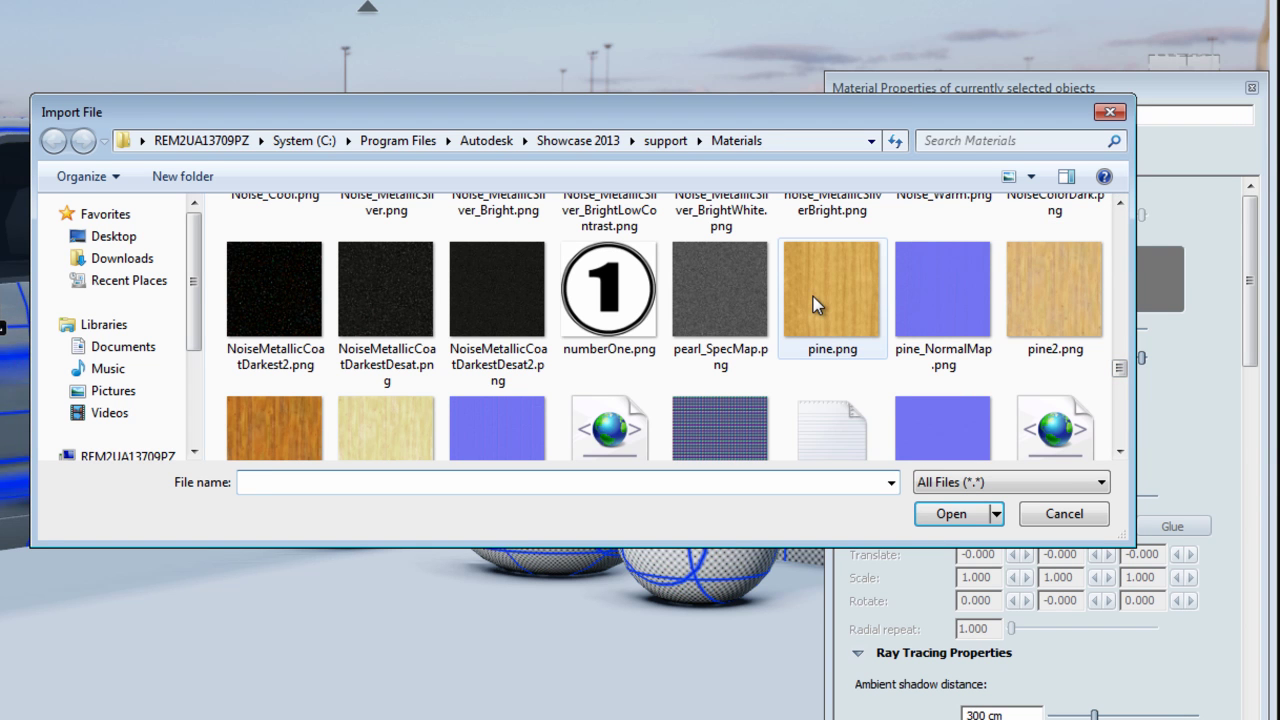
scroll(894, 343, down, 5)
click(609, 362)
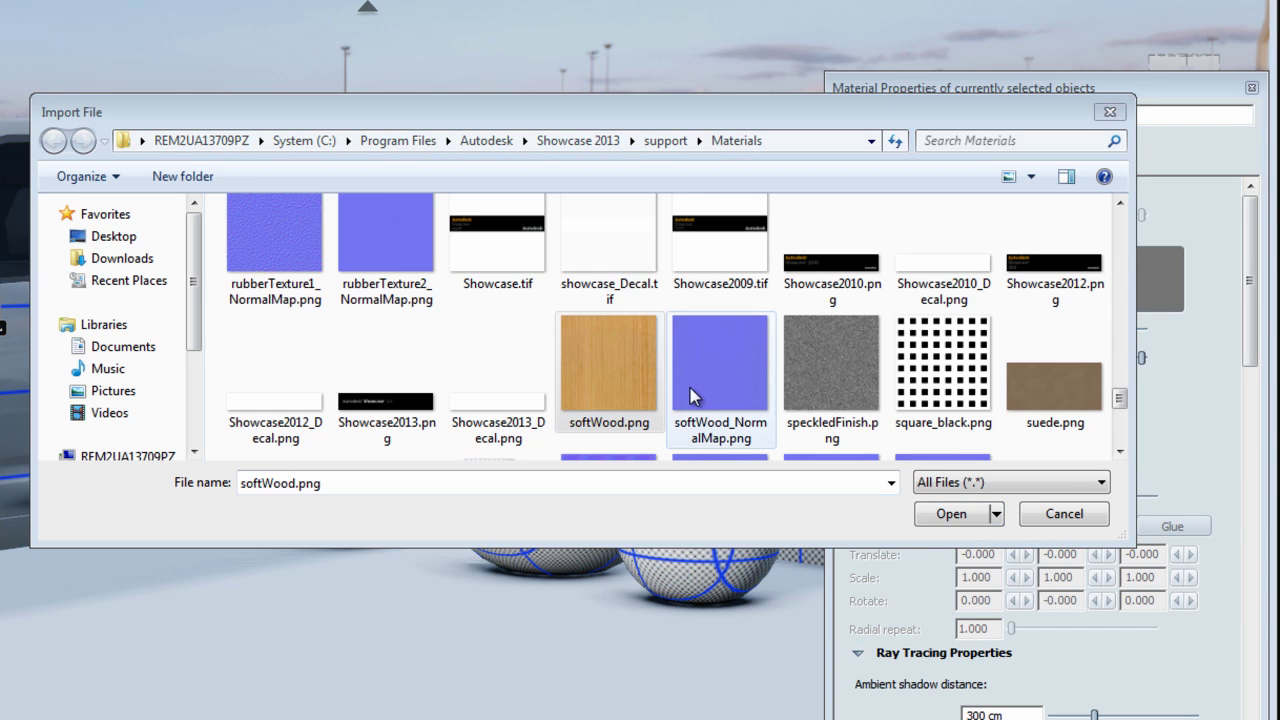
click(965, 515)
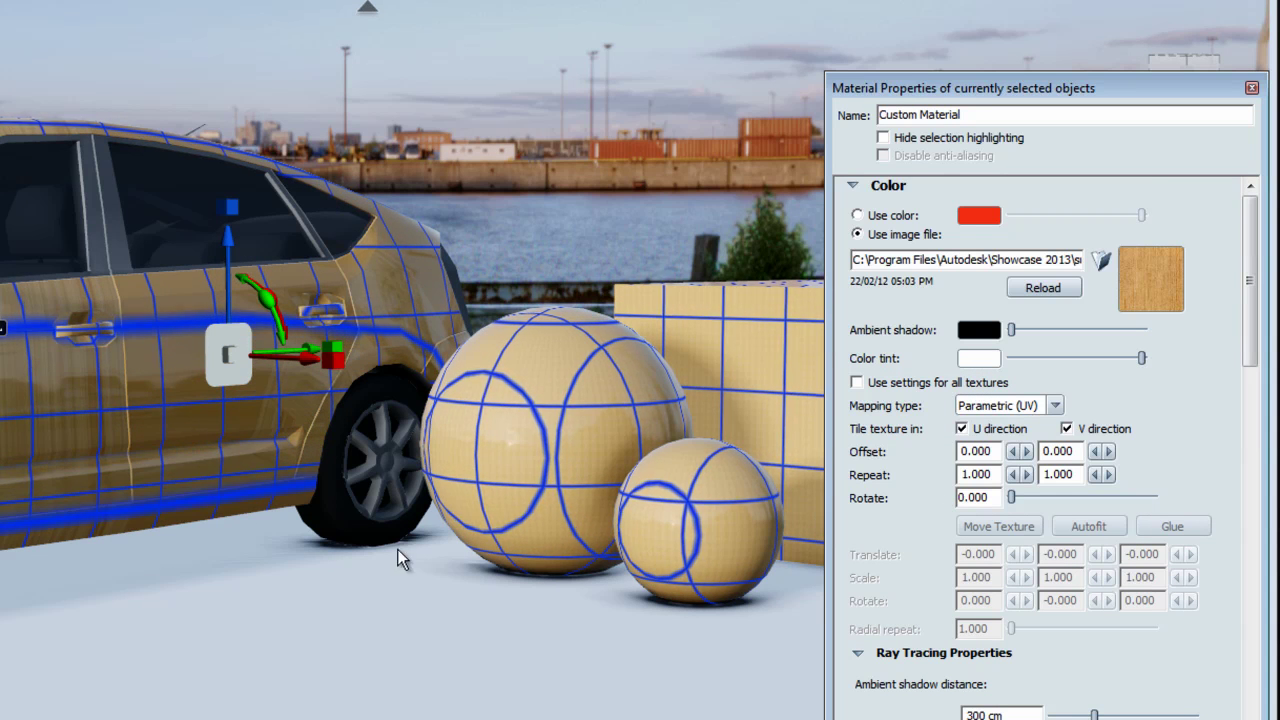
- Try Planar mapping for the wood texture, and set the mapping type to Triplanar
click(1055, 405)
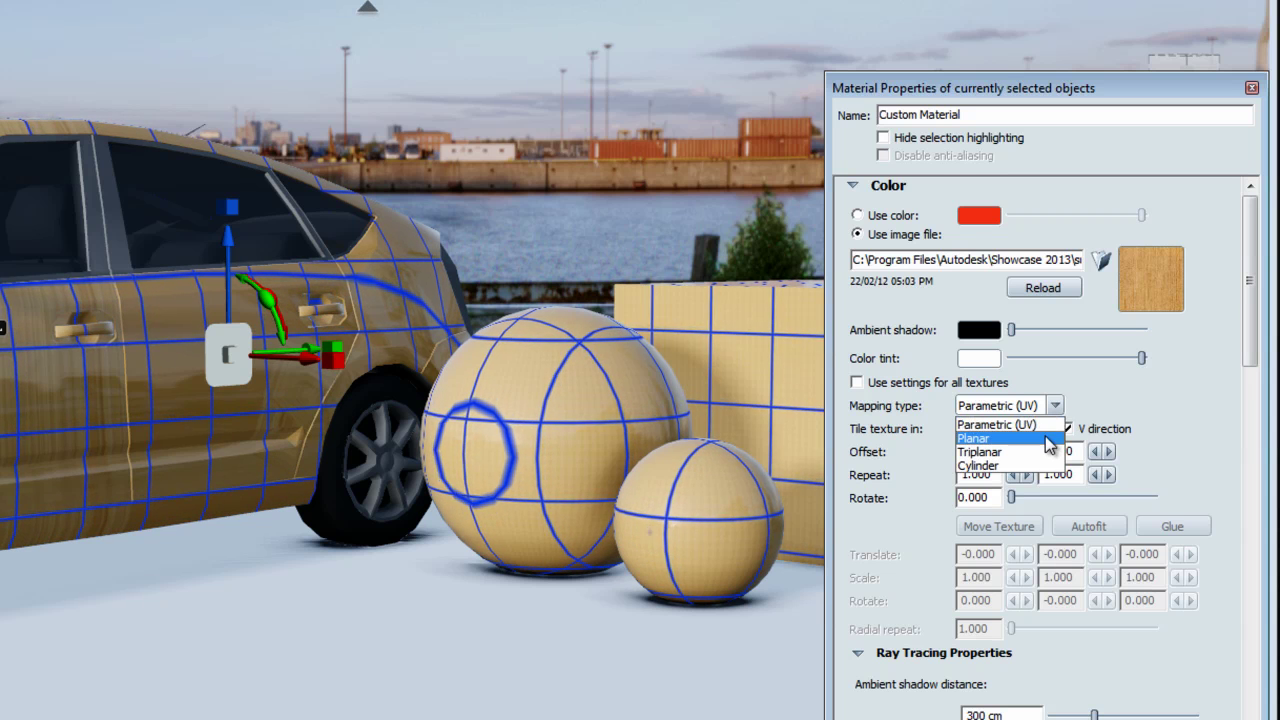
click(1046, 439)
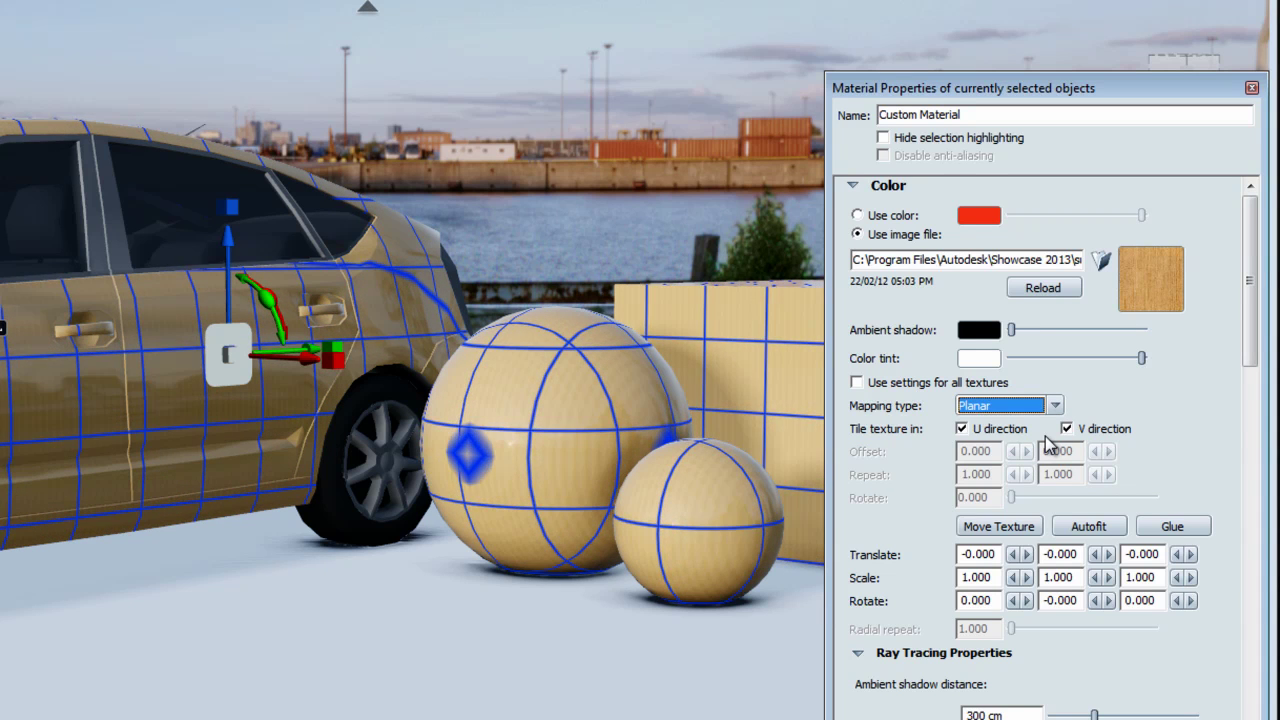
click(1055, 405)
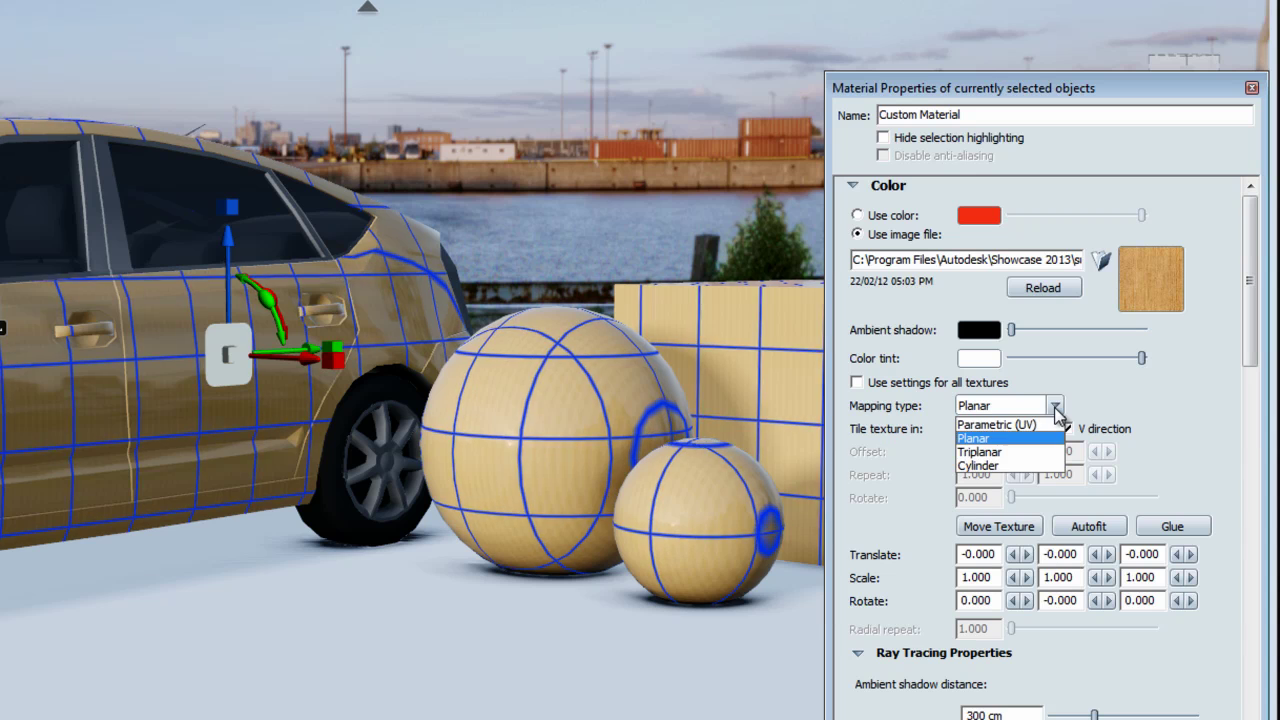
click(1047, 452)
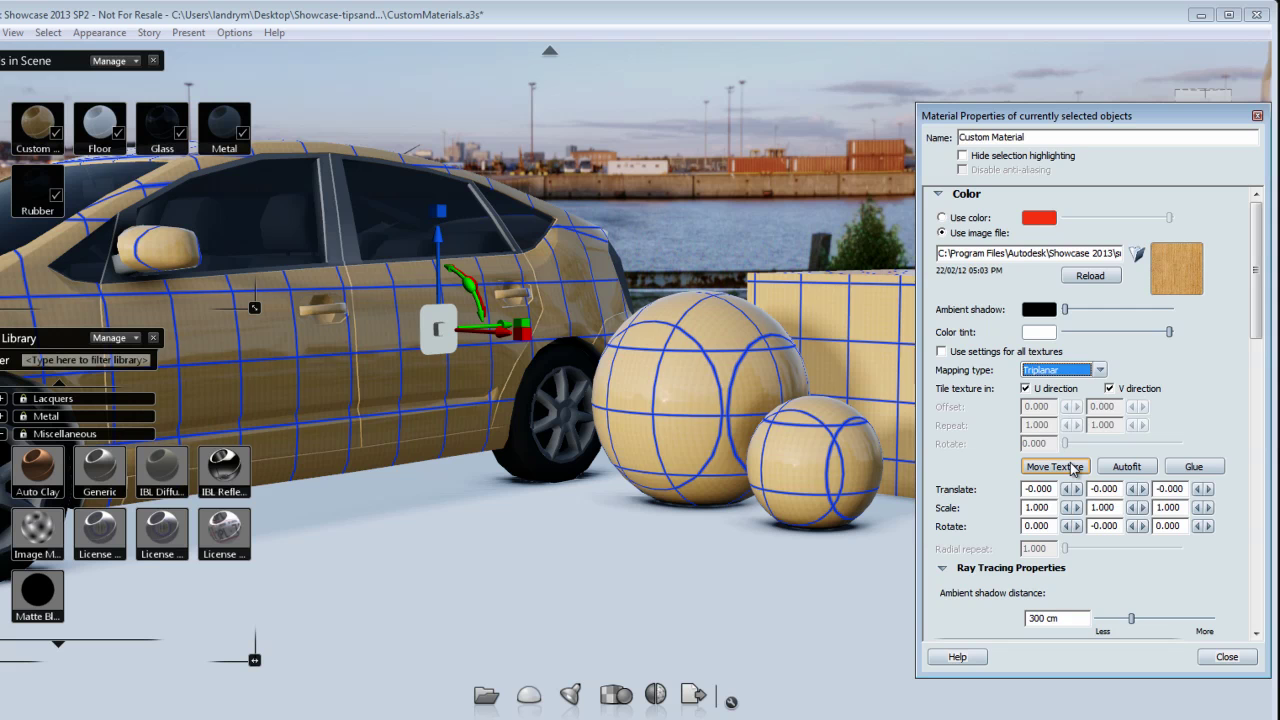
- Activate Move Texture and set the wood texture's scale to 10 in all three directions
click(1054, 466)
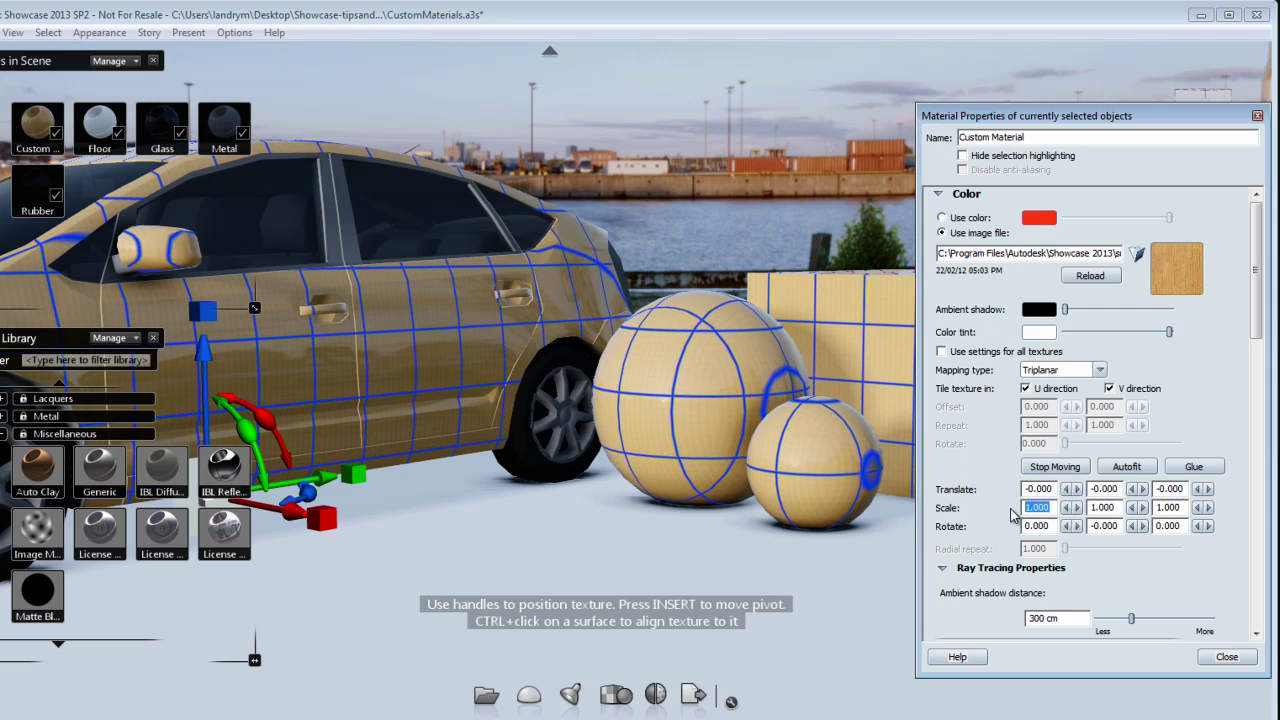
key(Return)
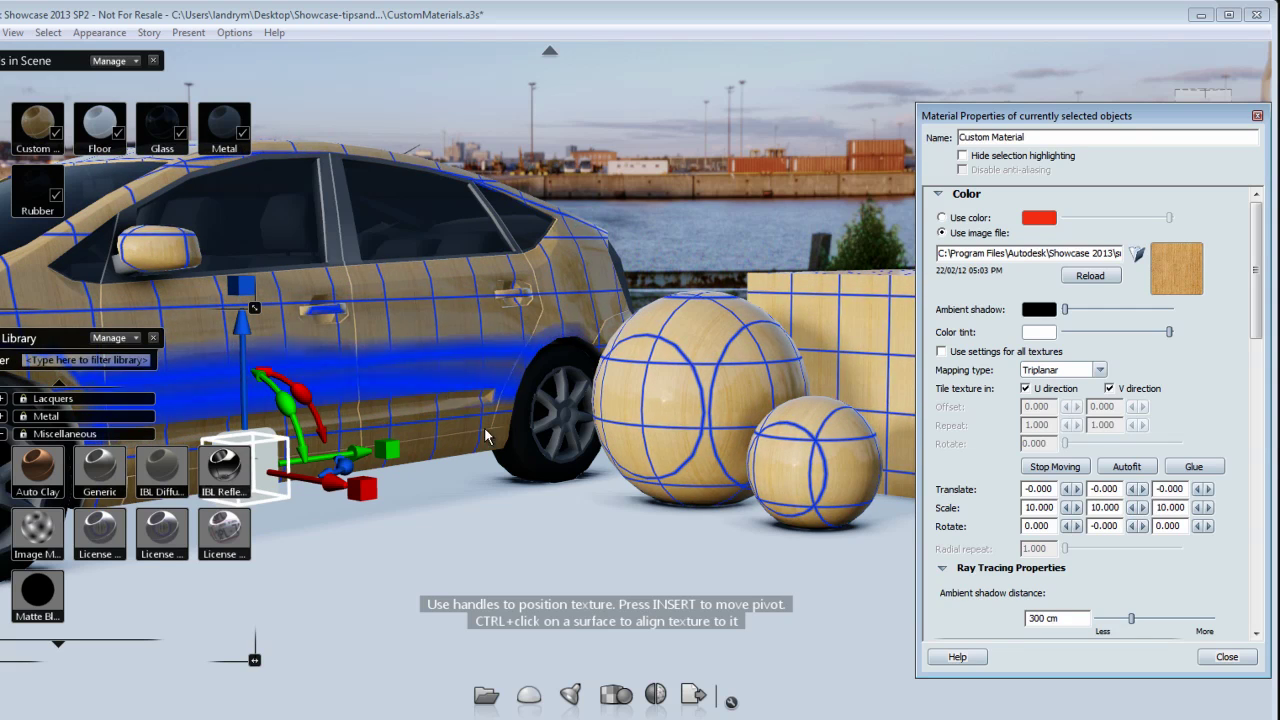
alt+drag(517, 409, 433, 499)
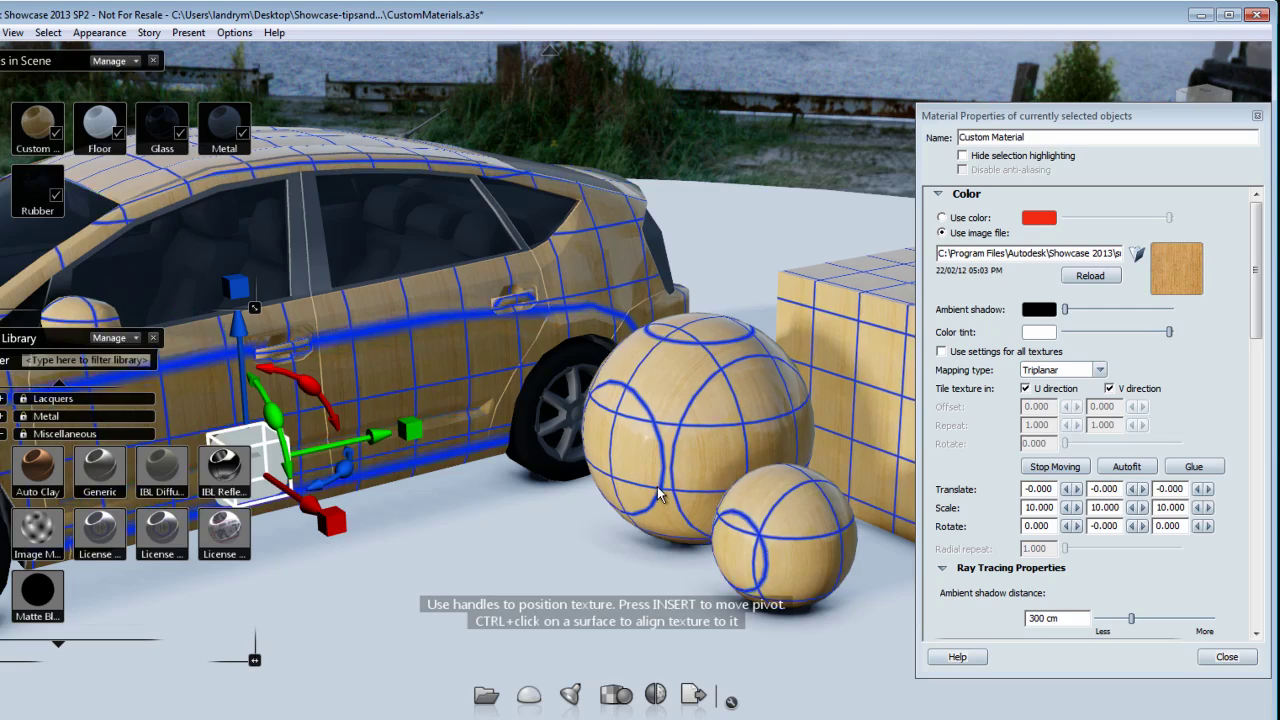
alt+middle_drag(640, 474, 320, 434)
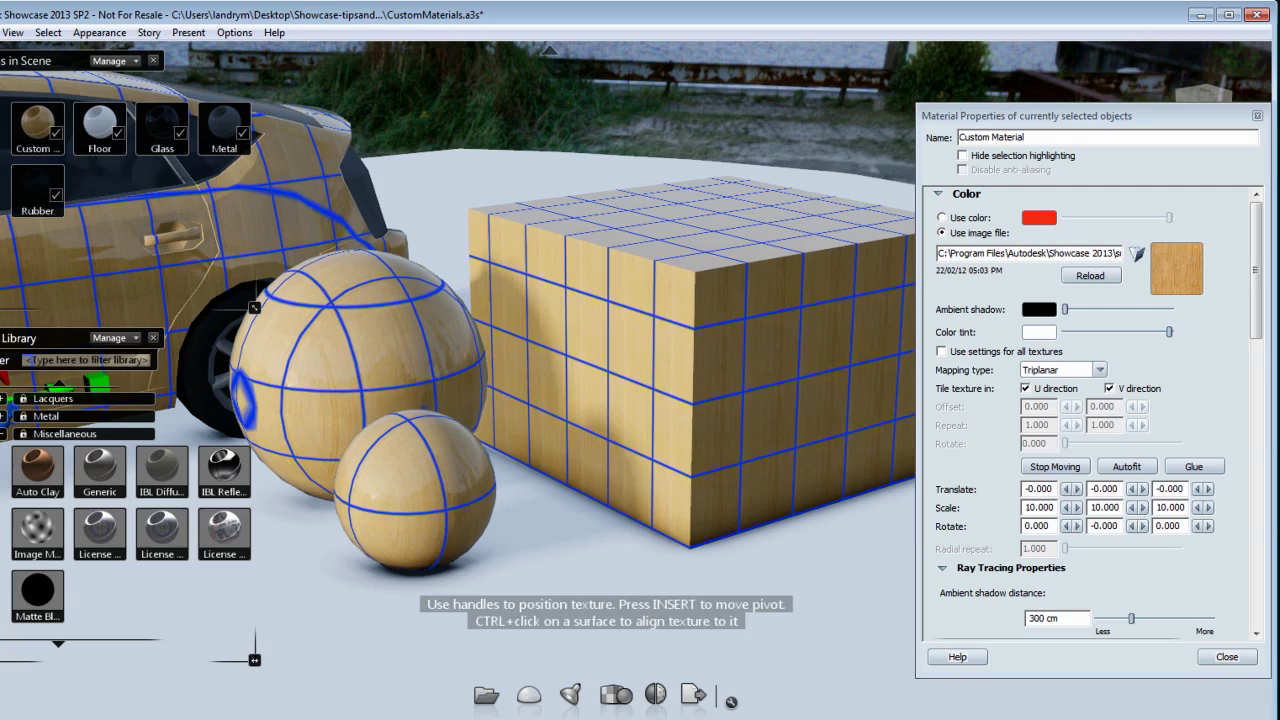
- Stop moving the texture, select the floor instead, and examine the wood grain up close on the box and spheres
click(1058, 470)
click(514, 160)
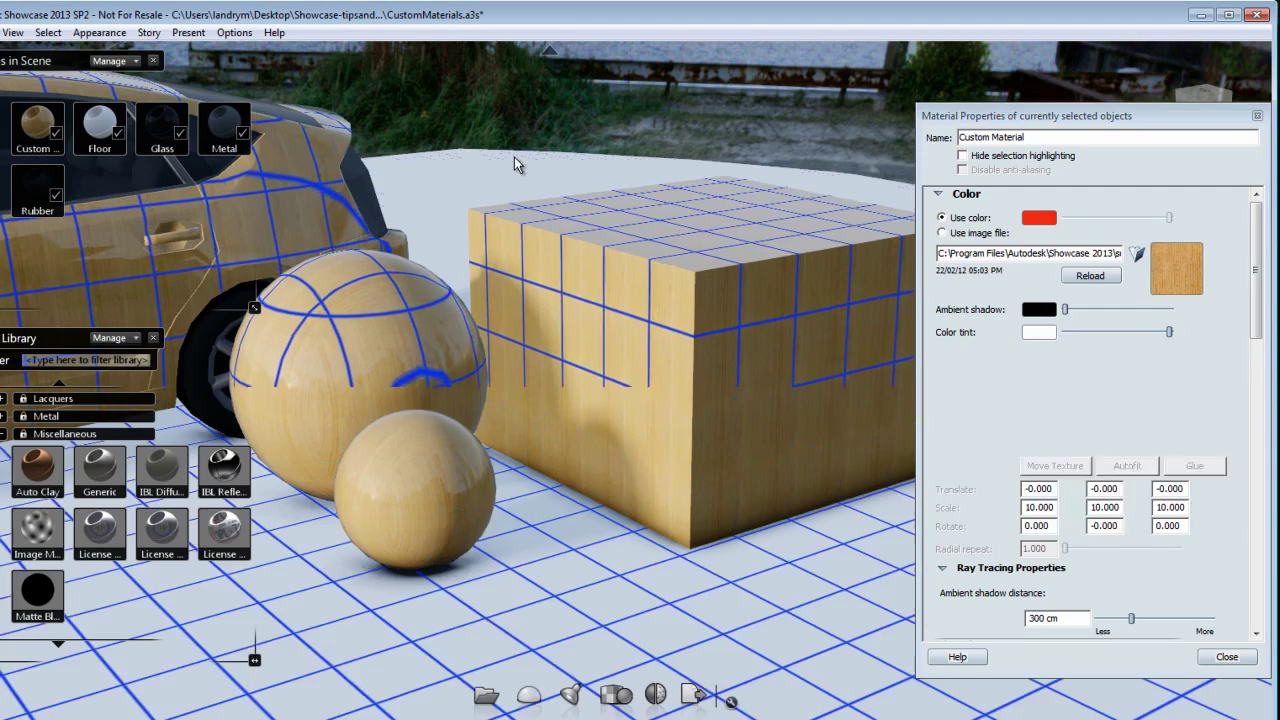
alt+drag(600, 388, 580, 333)
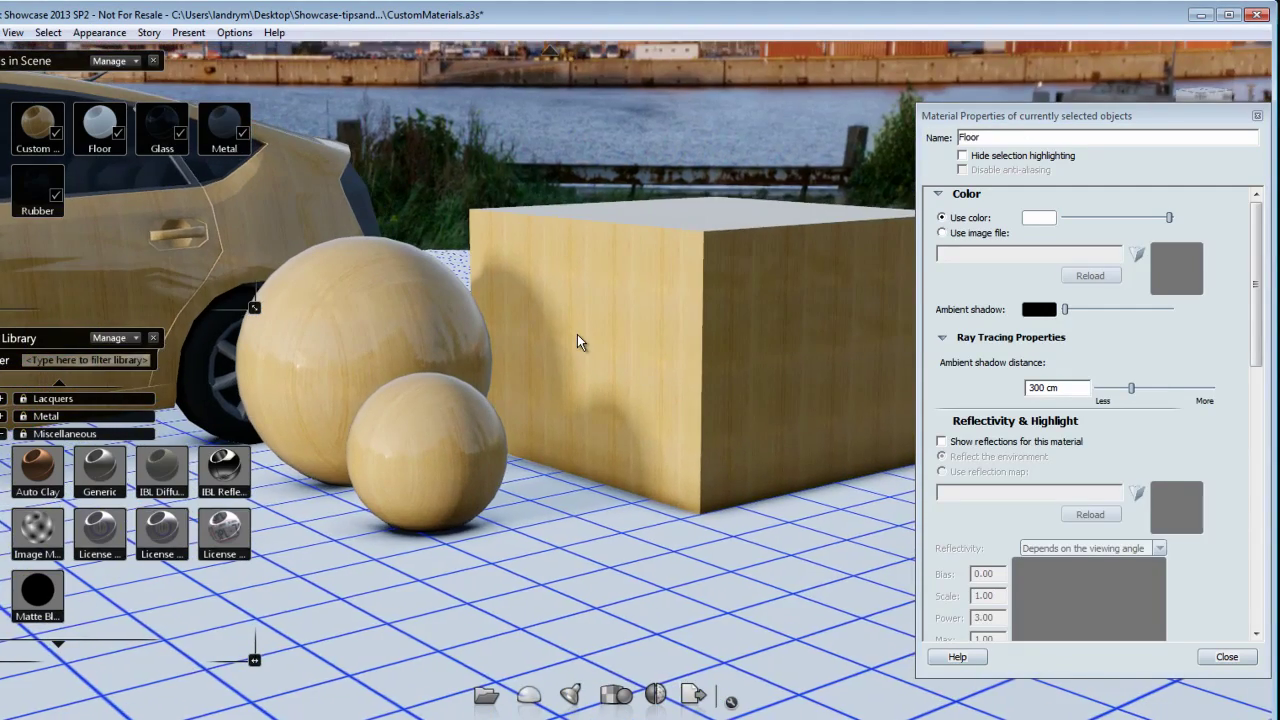
scroll(579, 334, up, 5)
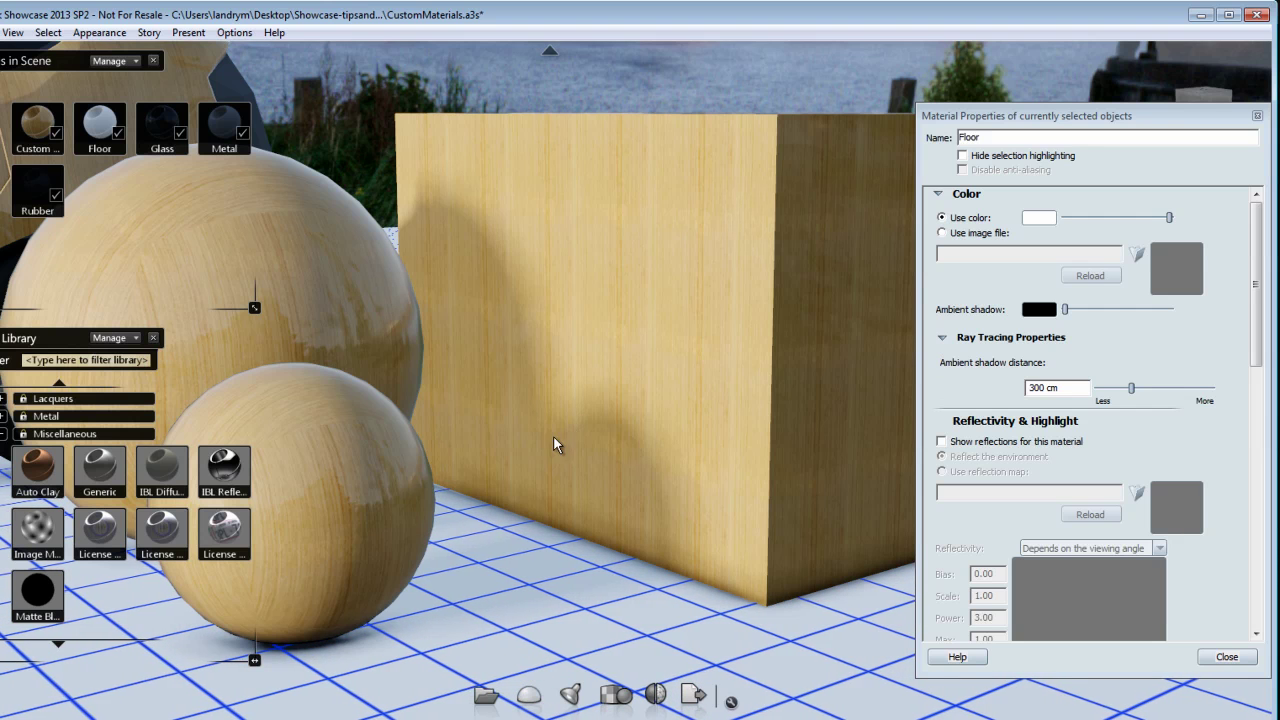
drag(364, 483, 557, 452)
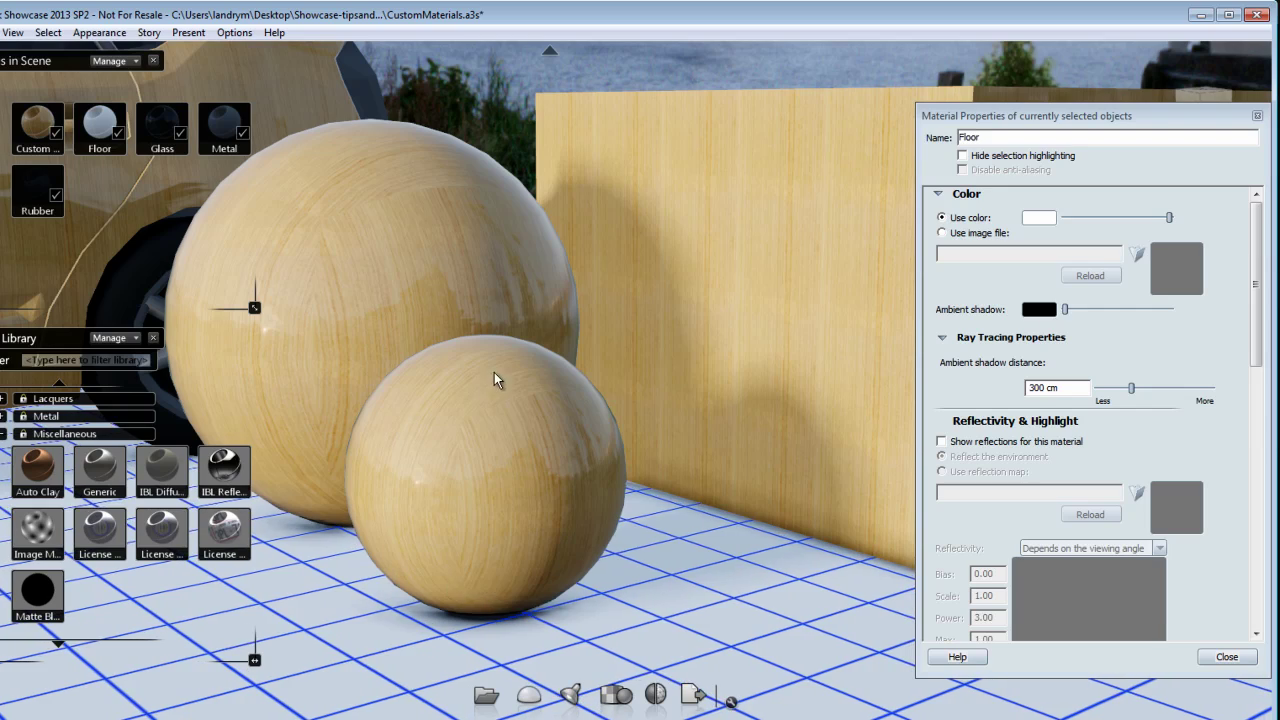
- Examine the wood grain along the car's doors, front fender, hood and headlight area, and return to the spheres and box
middle_drag(403, 468, 686, 560)
middle_drag(374, 340, 689, 377)
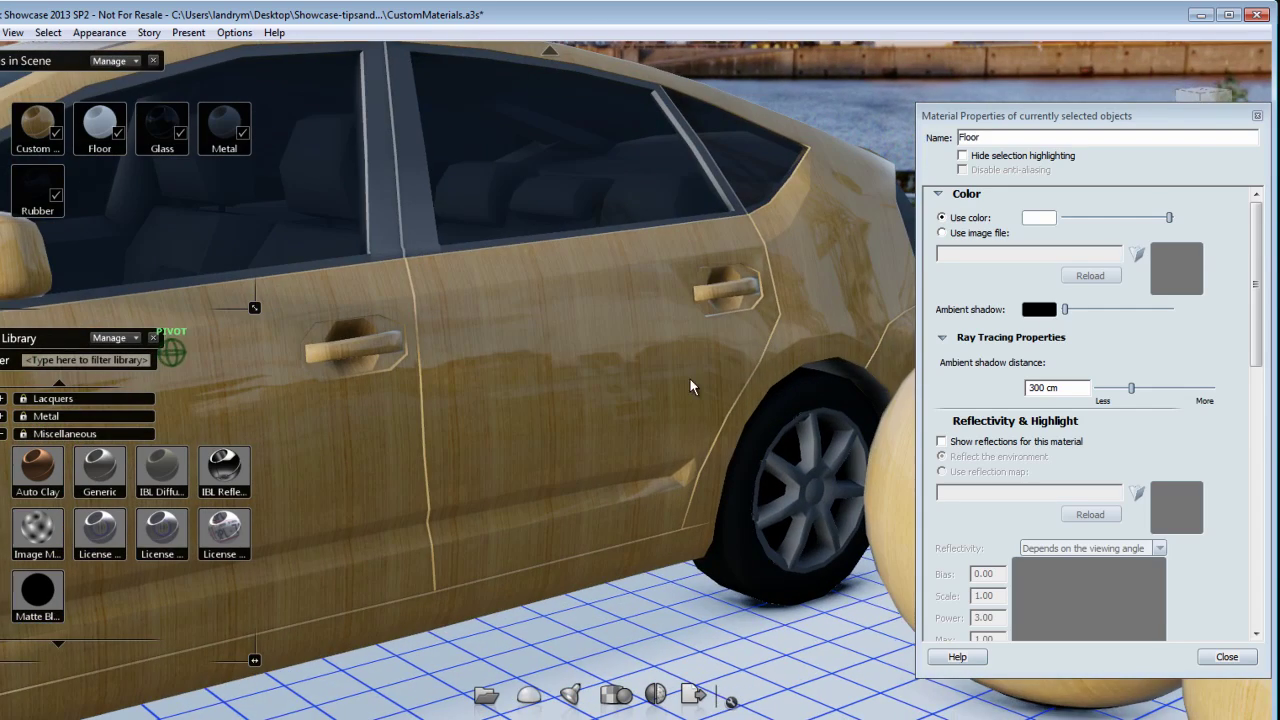
mouse_move(416, 466)
mouse_down()
mouse_move(429, 491)
mouse_move(676, 460)
mouse_up()
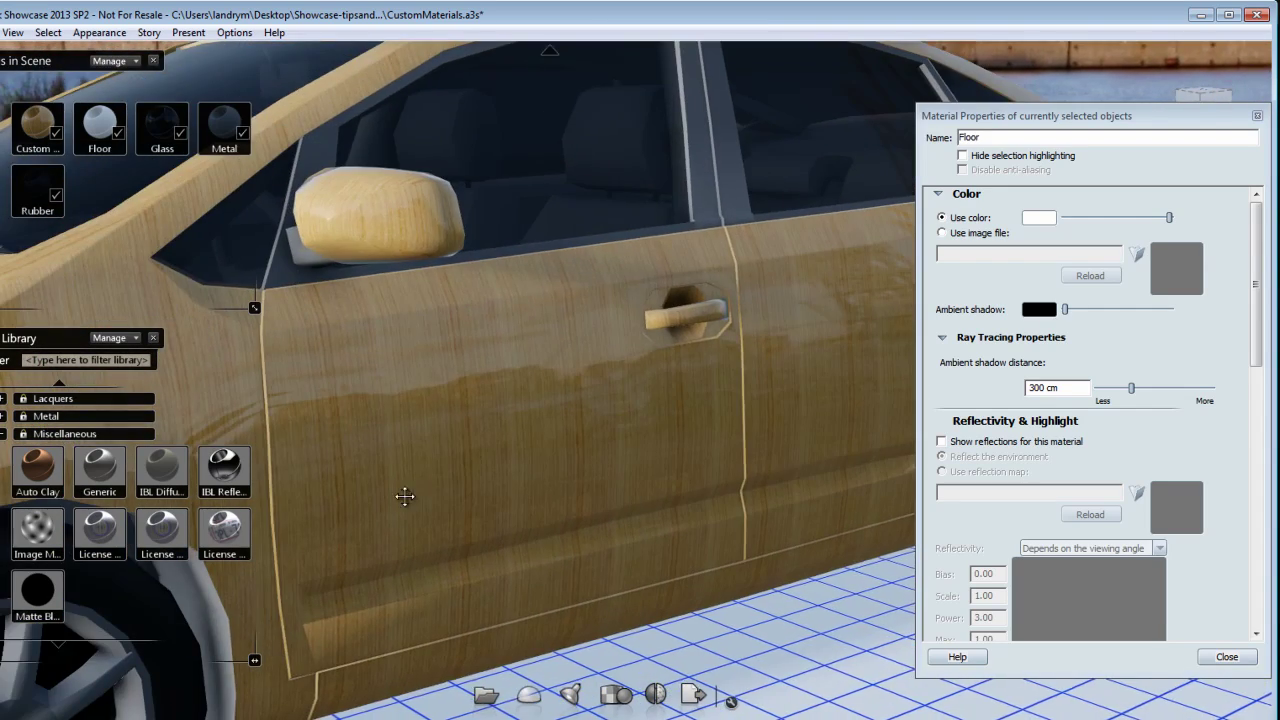
mouse_move(405, 496)
middle_down()
mouse_move(763, 439)
mouse_move(828, 416)
middle_up()
middle_drag(440, 414, 652, 359)
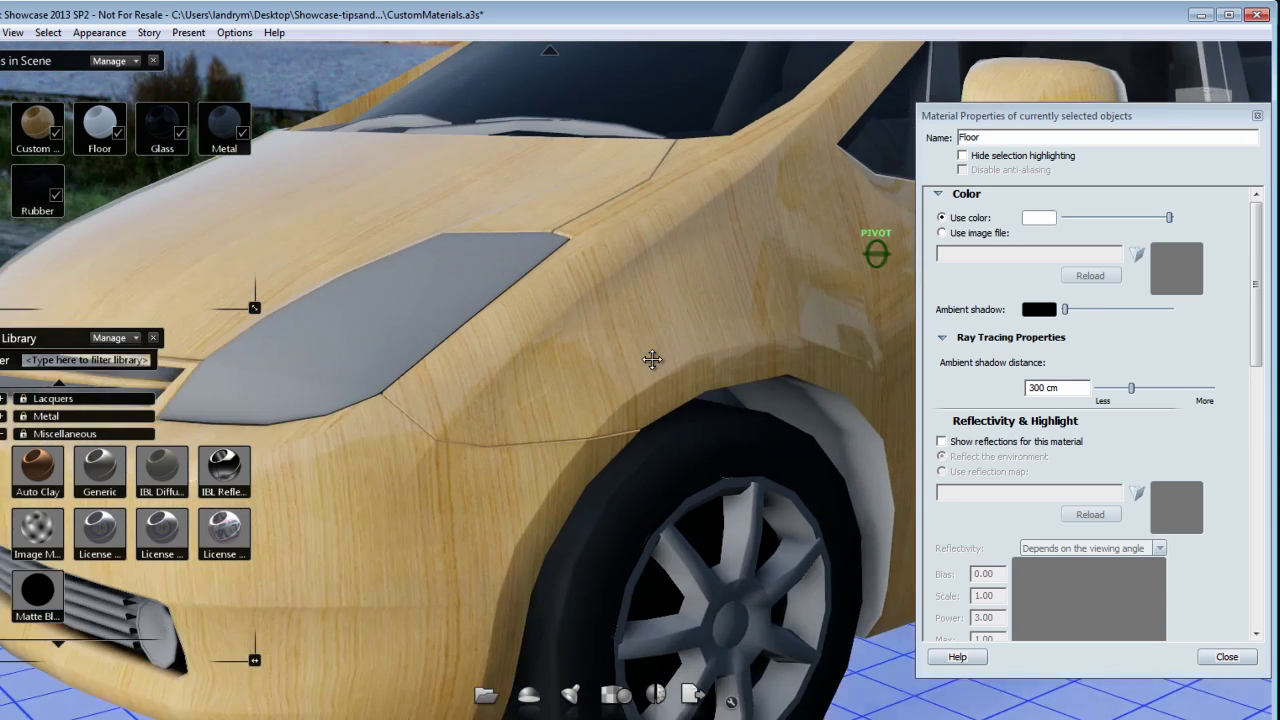
drag(652, 359, 706, 339)
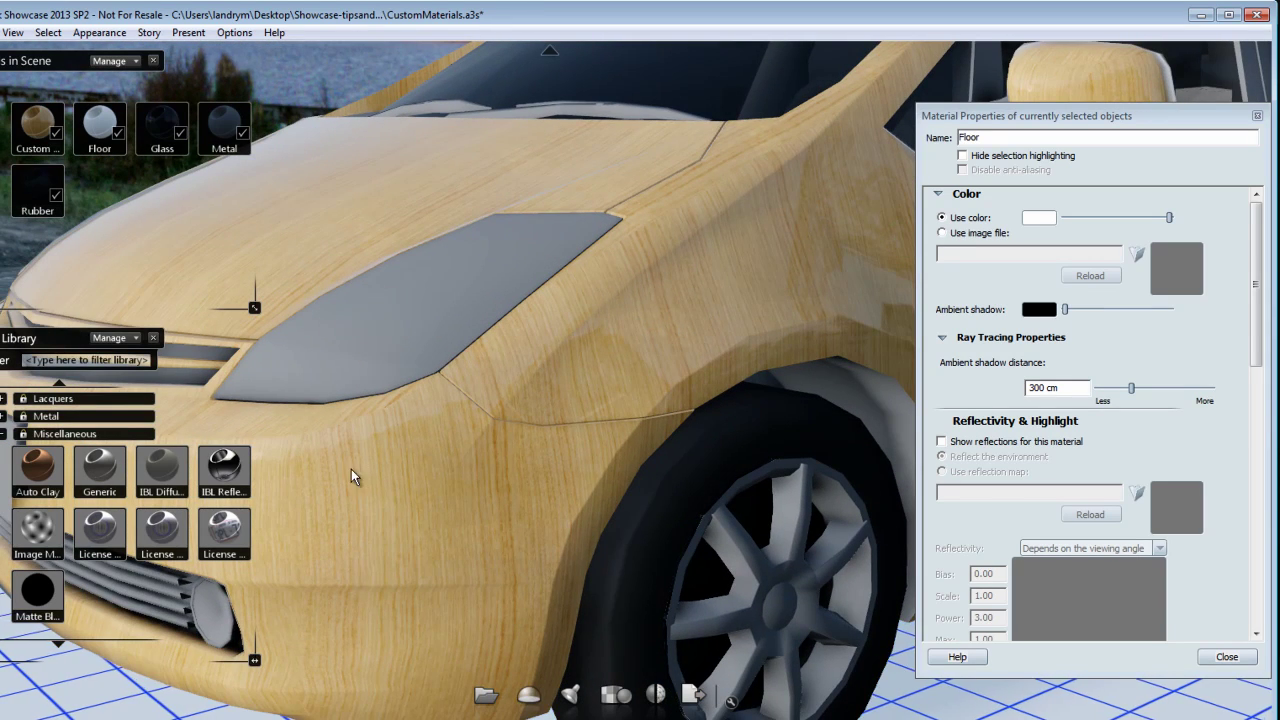
drag(351, 470, 519, 577)
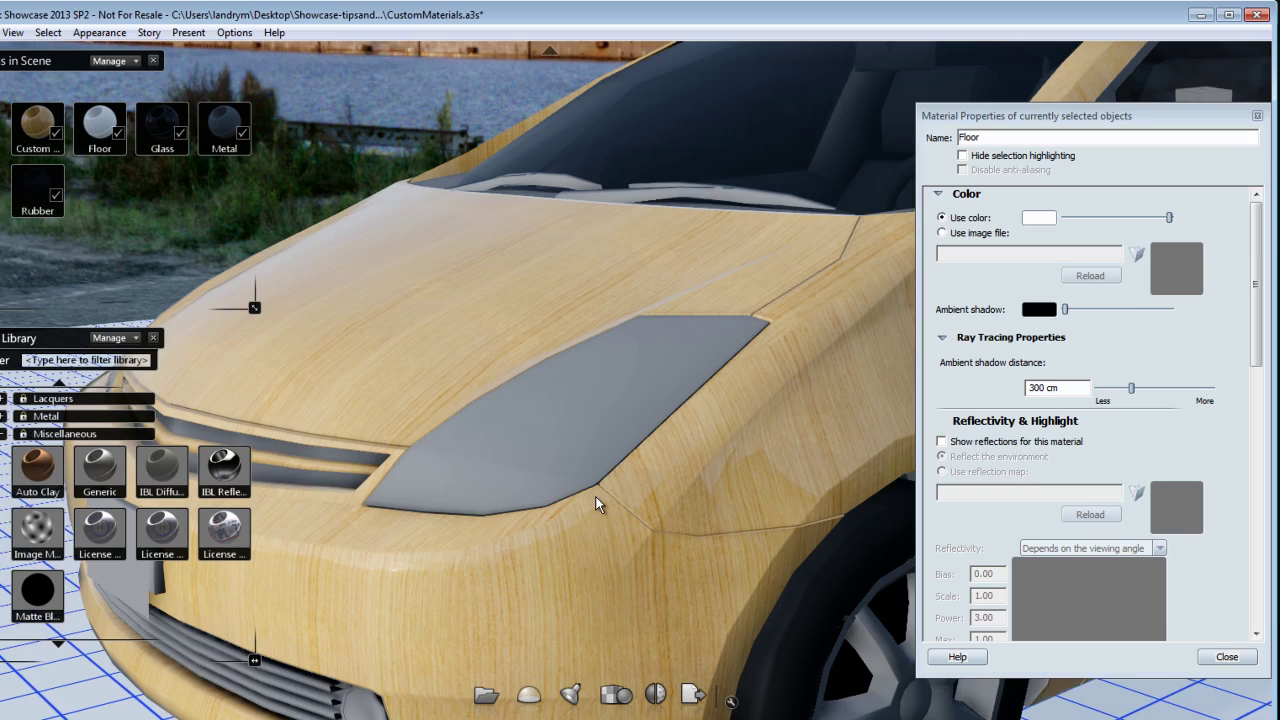
middle_drag(689, 477, 541, 433)
scroll(579, 437, down, 4)
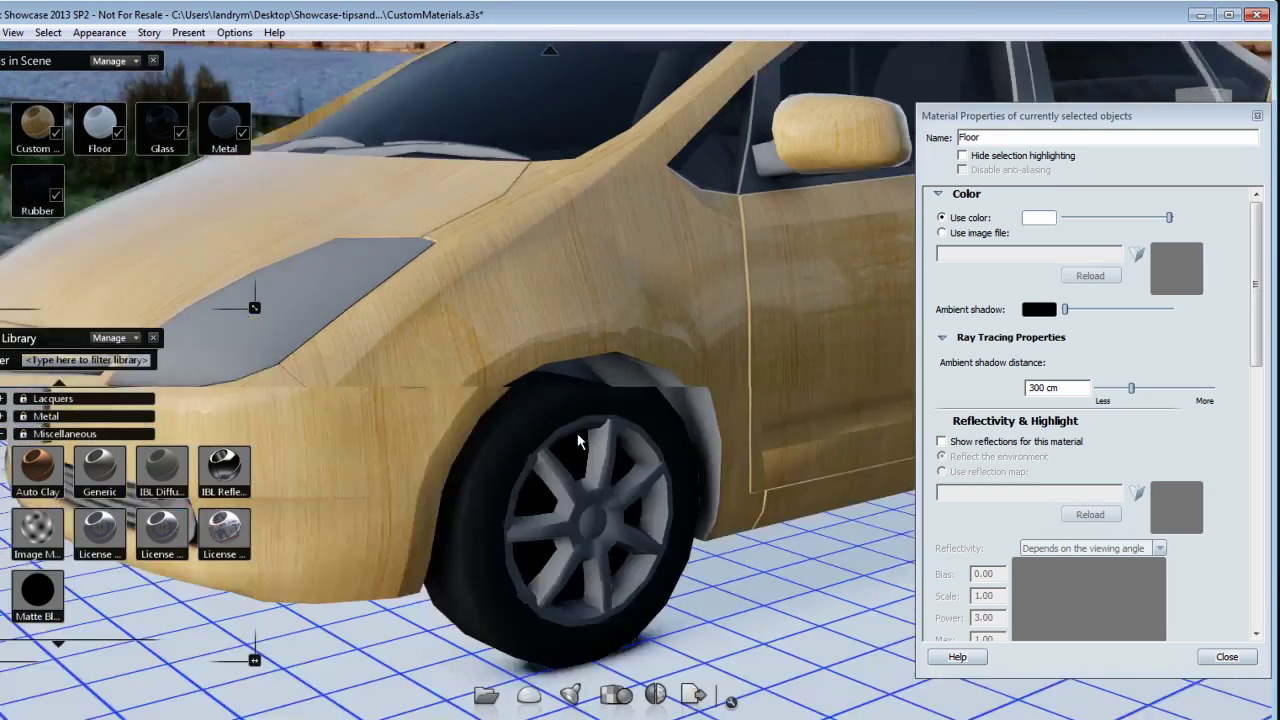
scroll(658, 334, up, 4)
middle_drag(658, 334, 270, 383)
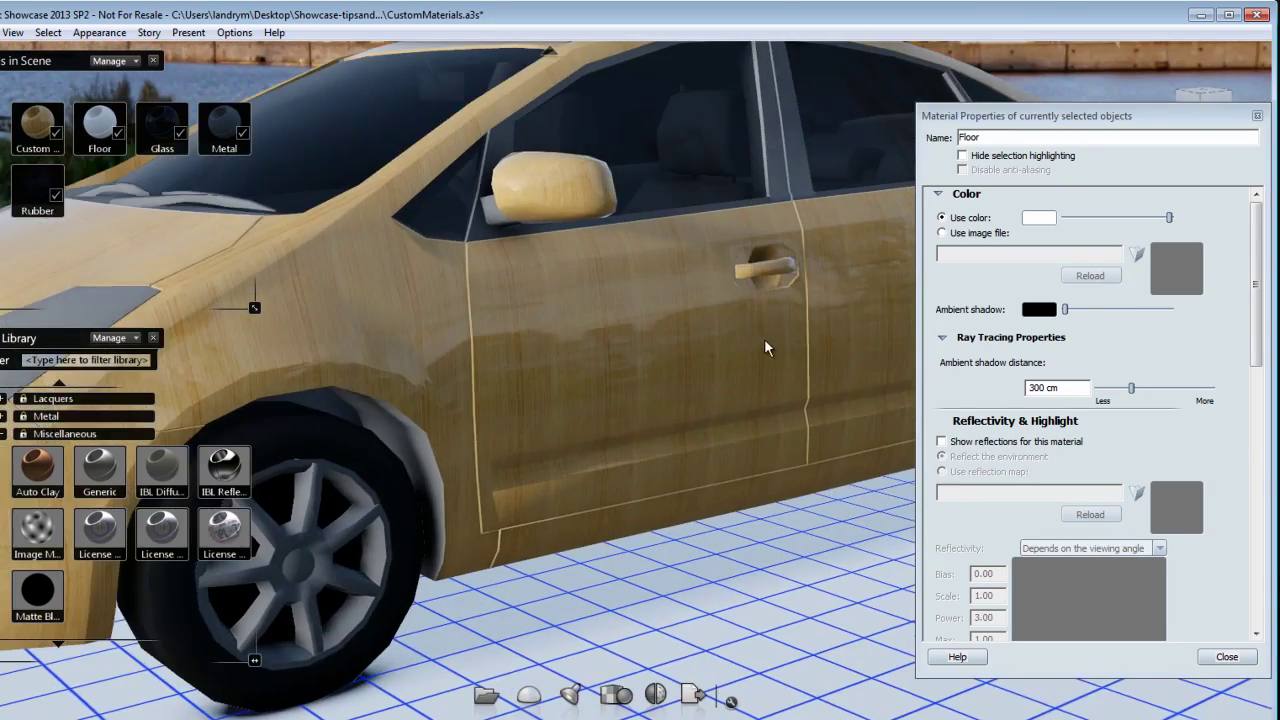
middle_drag(766, 346, 432, 376)
middle_drag(826, 354, 326, 362)
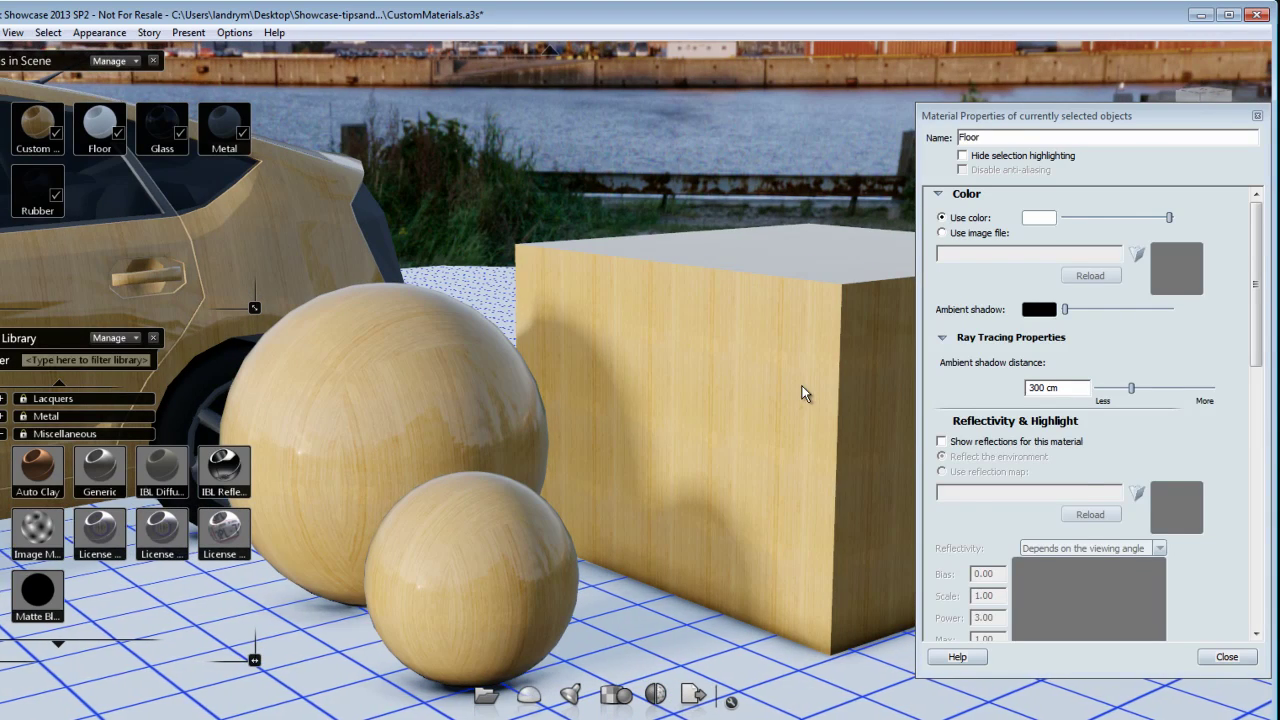
- Activate Move Texture on the box, try stretching its wood texture along all three axes, and autofit the texture to the box
click(732, 457)
middle_drag(668, 399, 484, 373)
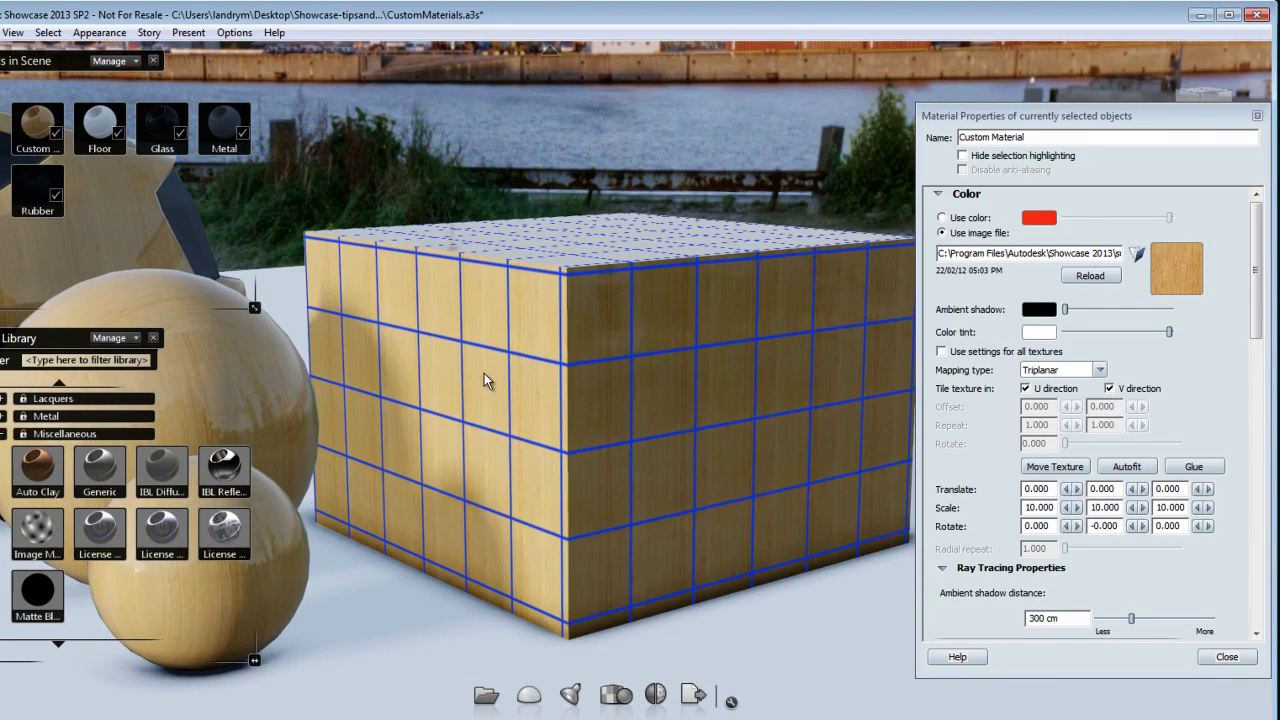
click(1073, 475)
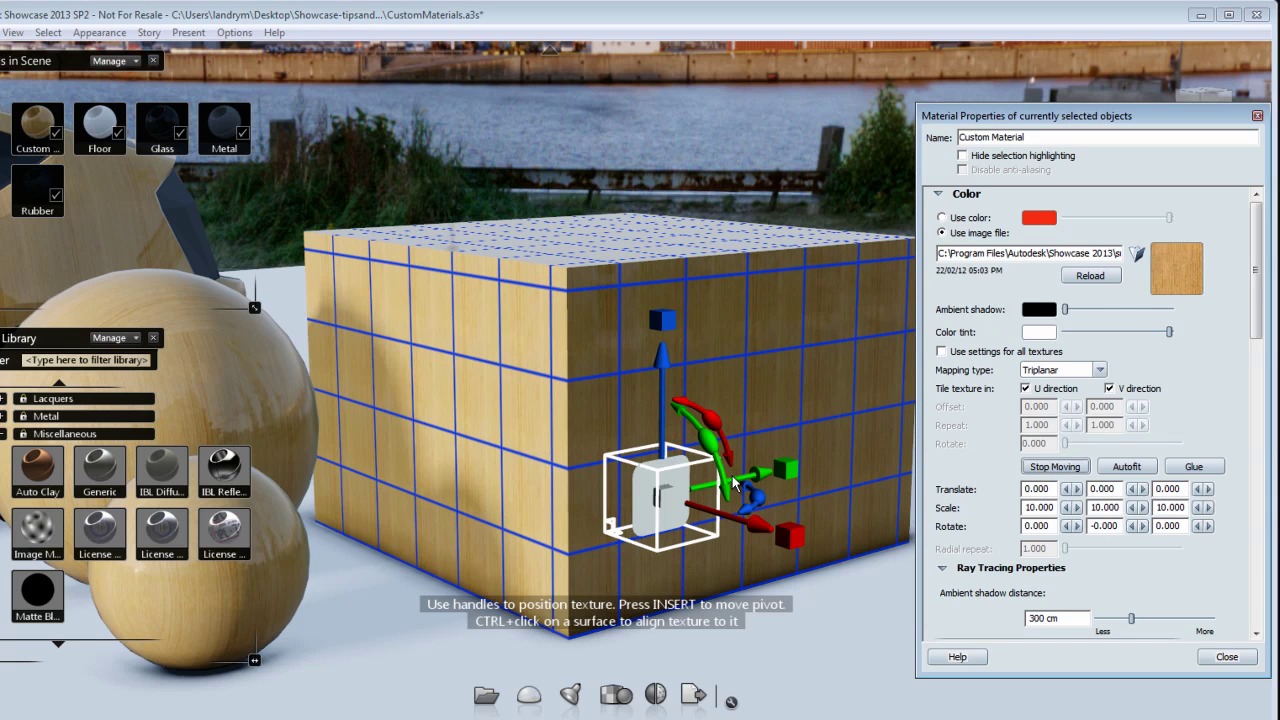
drag(785, 472, 712, 471)
drag(665, 320, 672, 283)
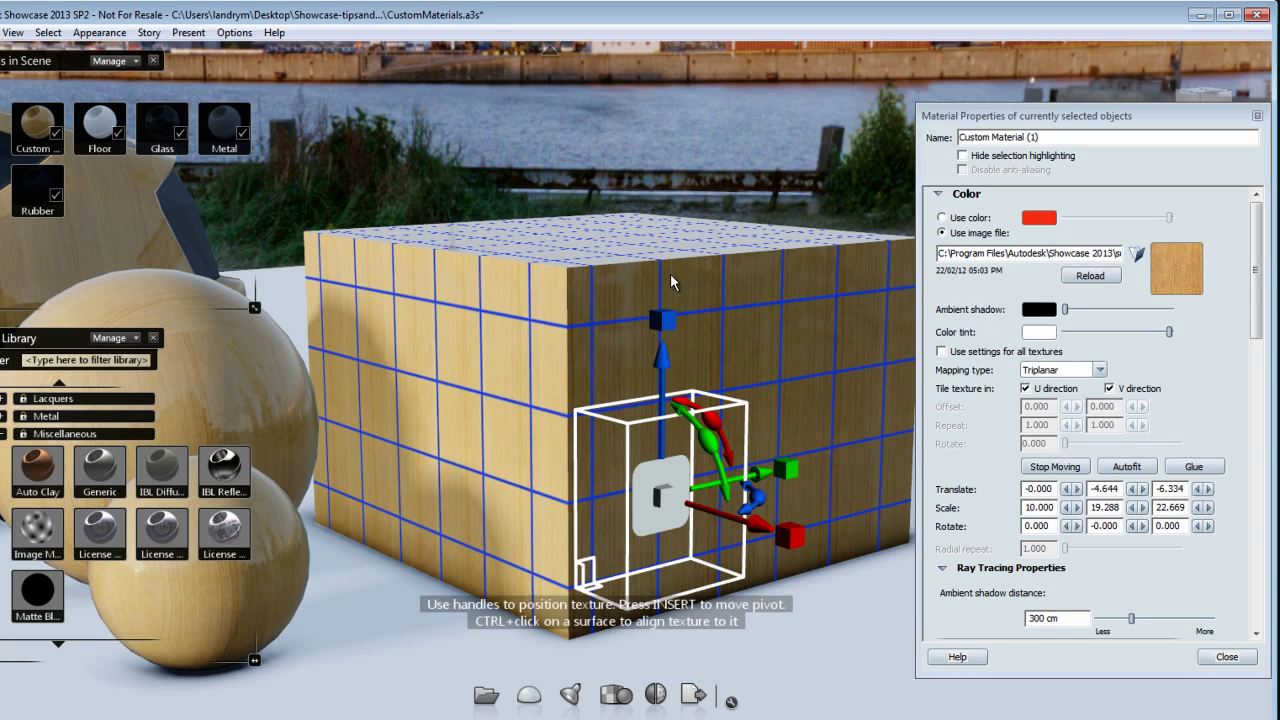
drag(788, 471, 800, 472)
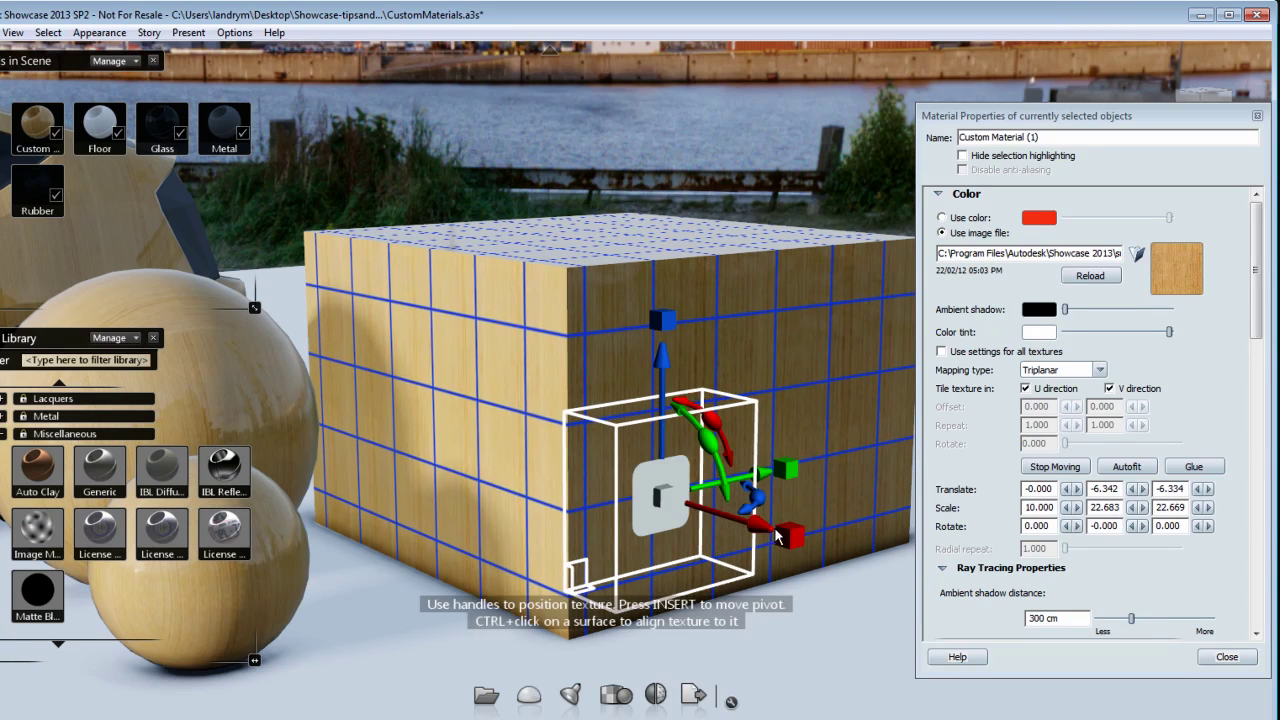
drag(795, 541, 918, 634)
click(1127, 468)
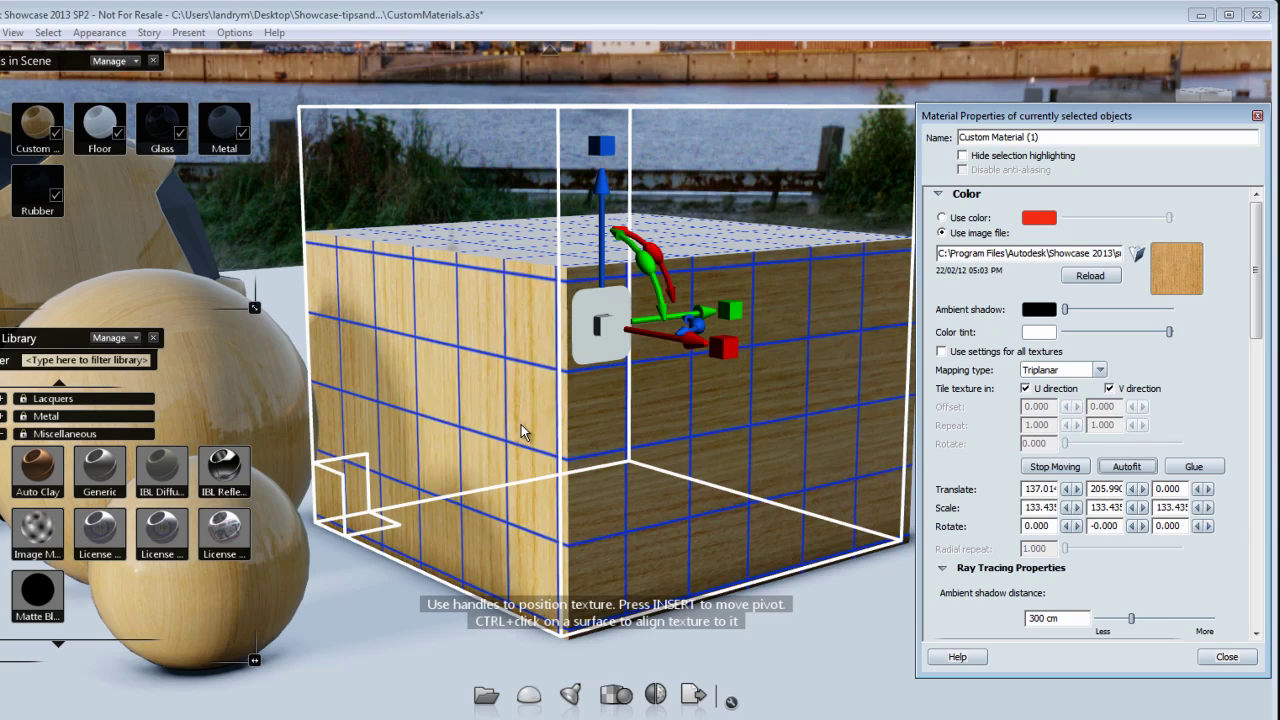
- Try rotating the box's wood texture about 42° around Y and about 30° around X, and refit it with Autofit
drag(648, 266, 680, 340)
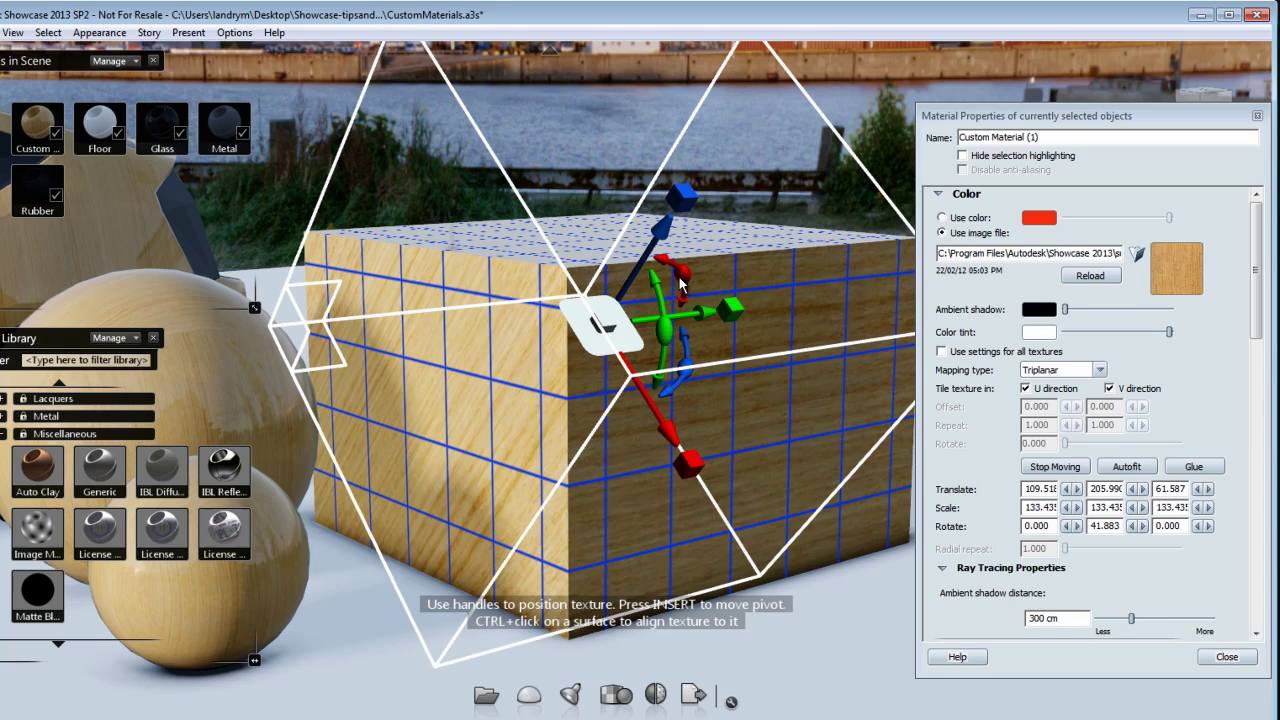
drag(688, 280, 663, 423)
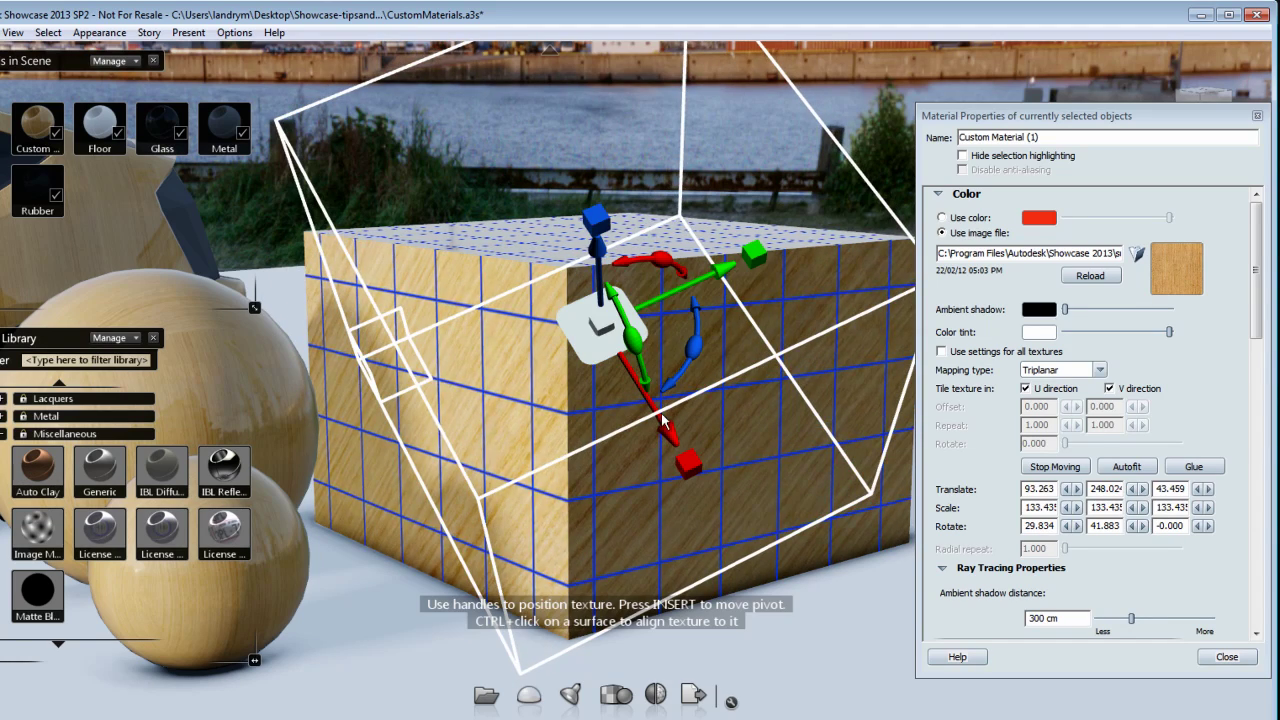
click(1124, 470)
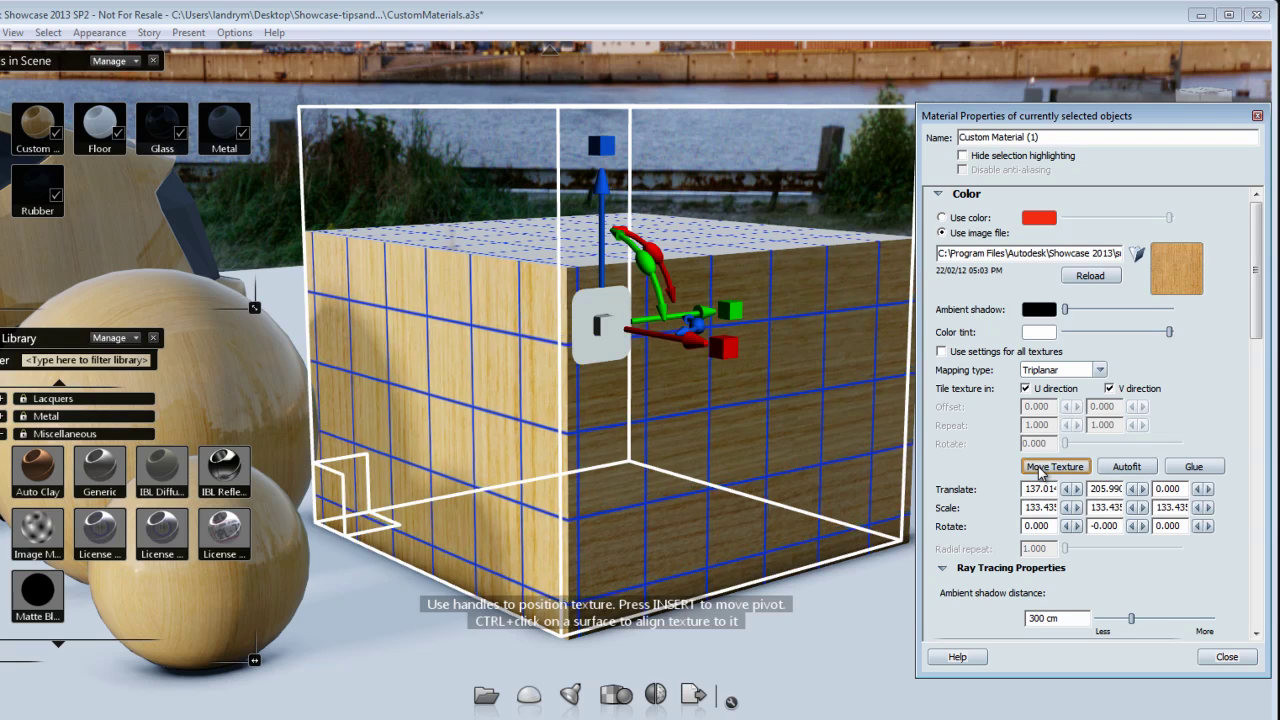
- Stop moving the box's texture and set the large sphere's mapping type to Cylinder
click(1040, 472)
alt+middle_drag(450, 474, 668, 500)
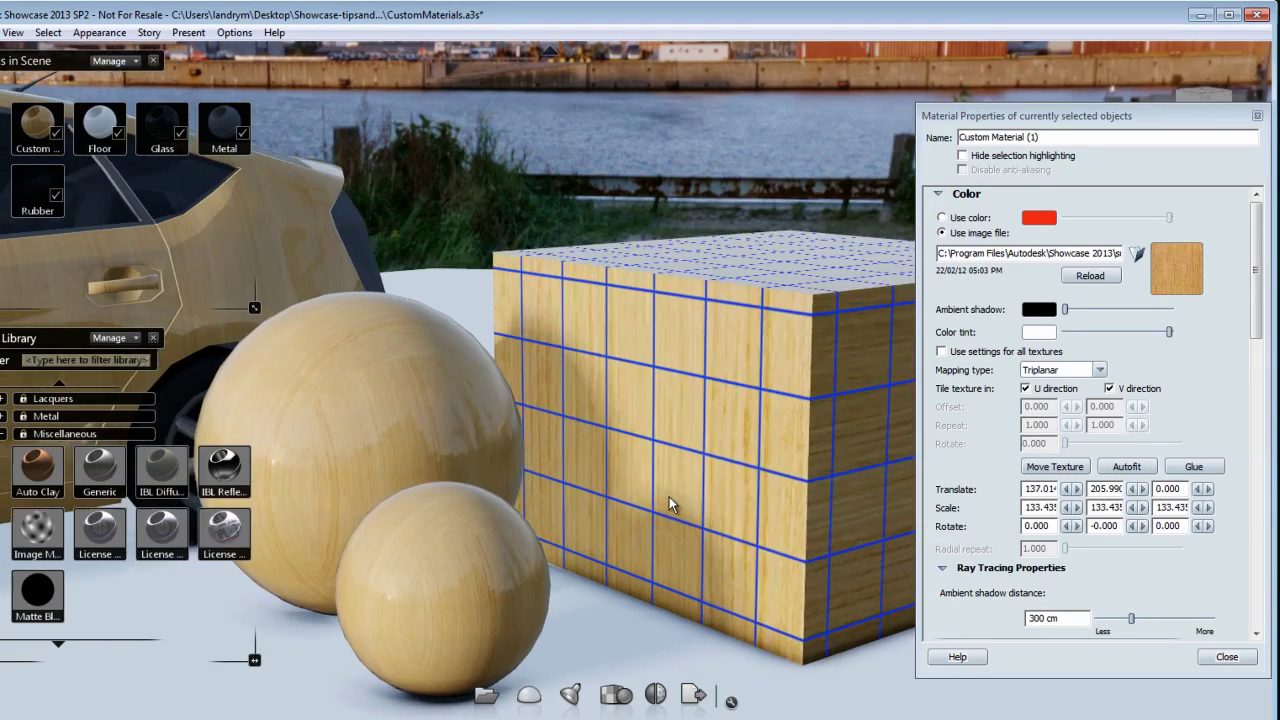
drag(670, 505, 740, 510)
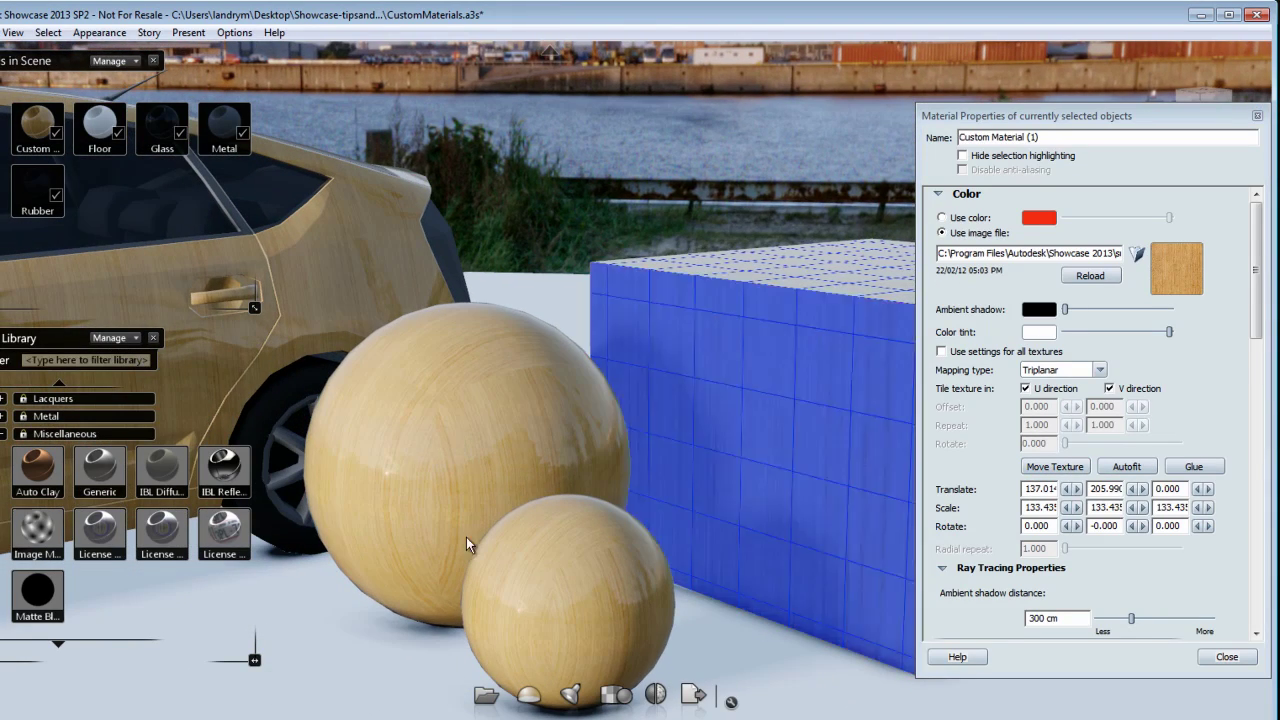
alt+middle_drag(470, 536, 550, 508)
click(507, 416)
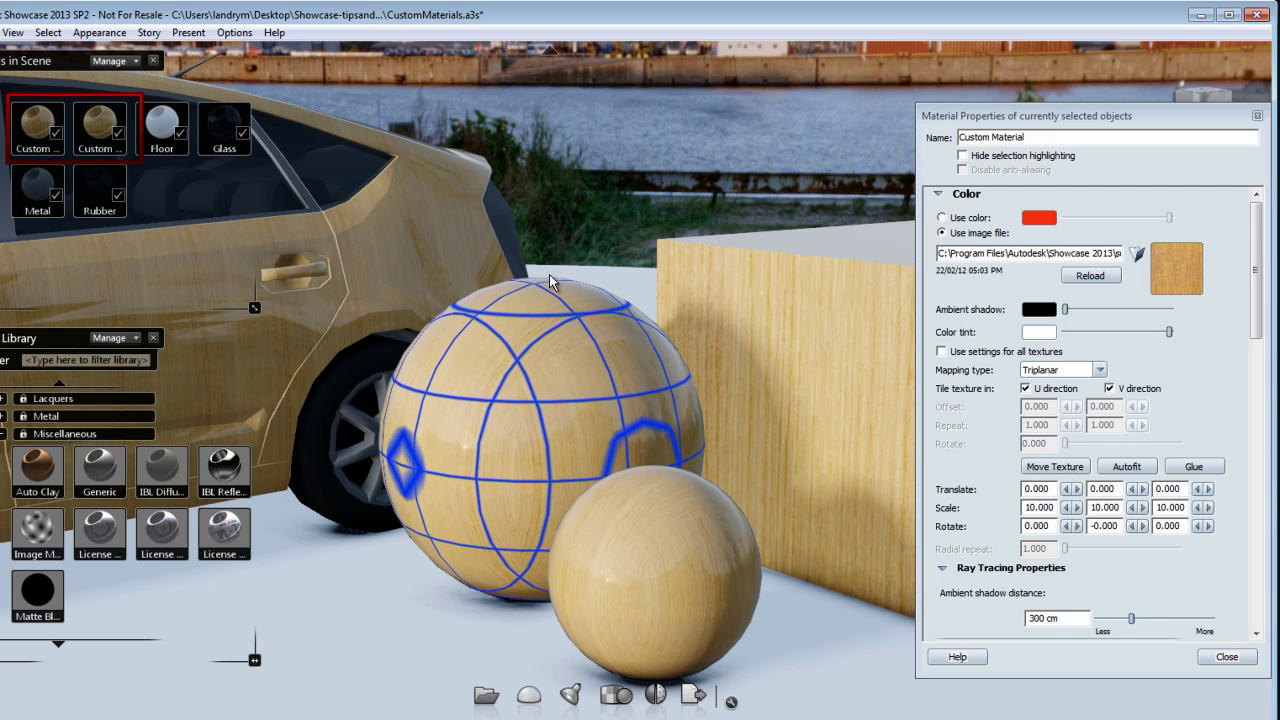
click(1100, 370)
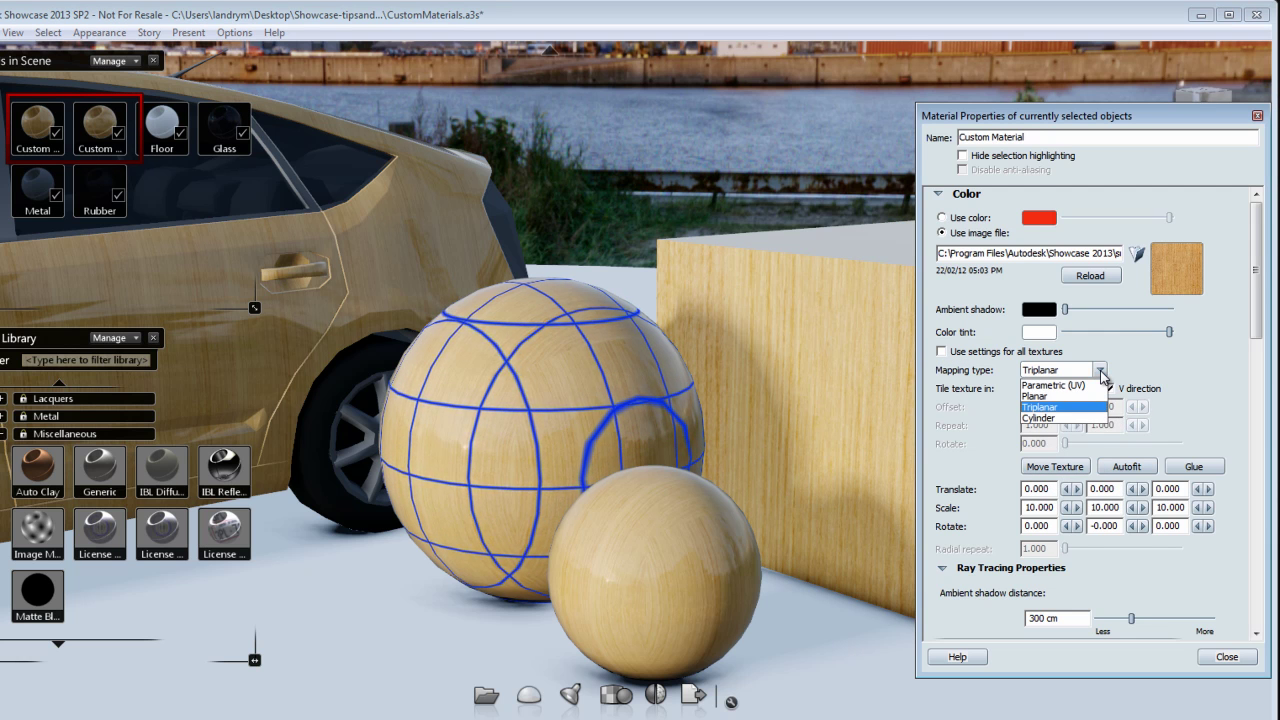
click(1069, 418)
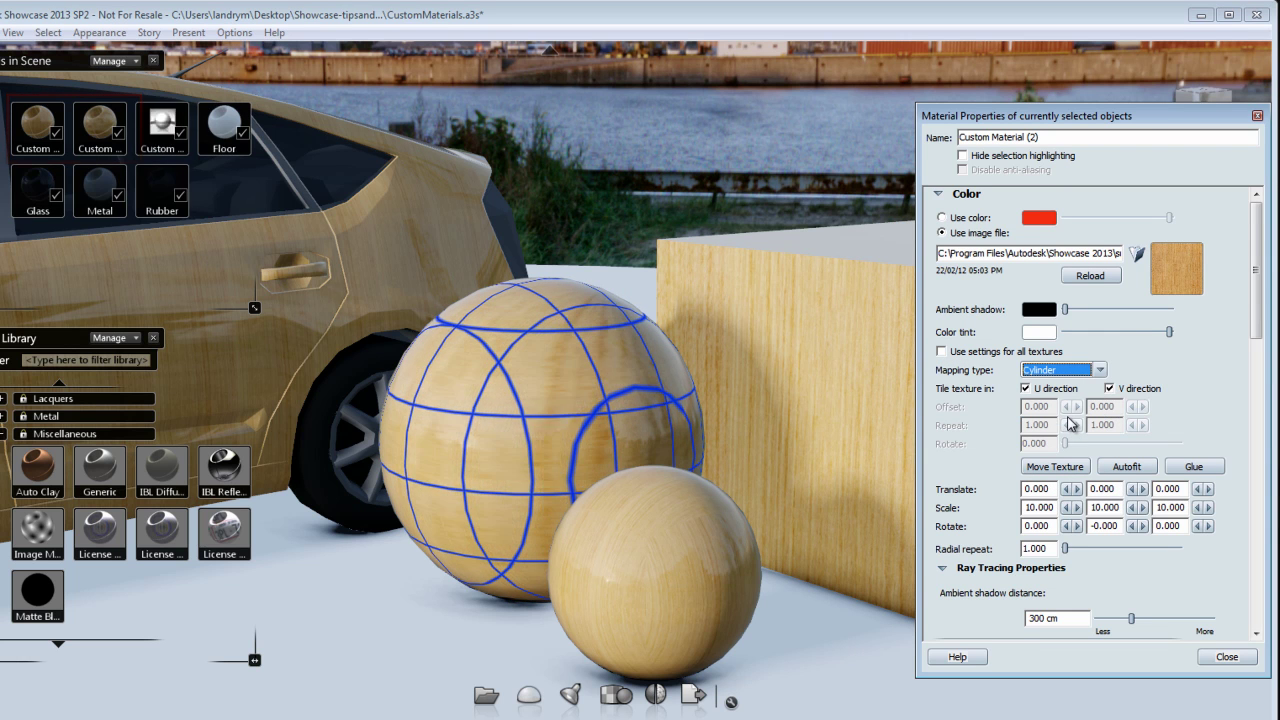
- Try Parametric (UV) and Planar mapping on the large sphere, and set its mapping type to Triplanar
click(1100, 372)
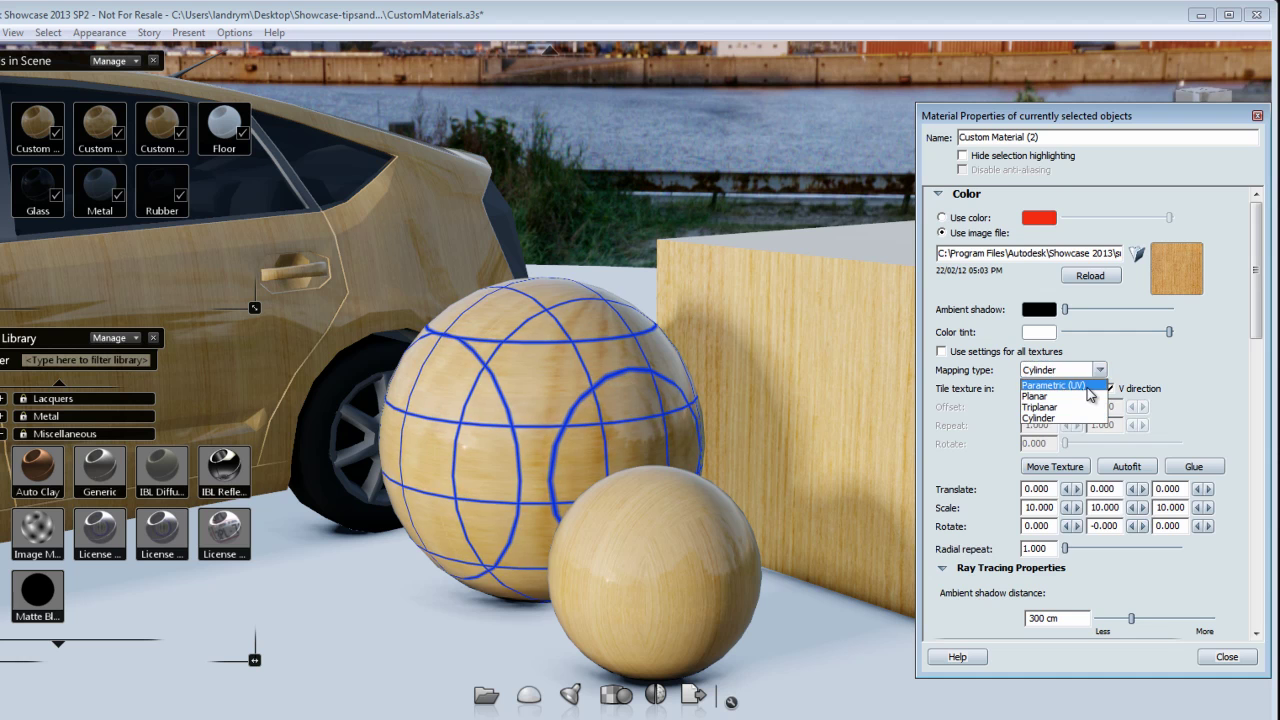
click(1090, 384)
click(1100, 370)
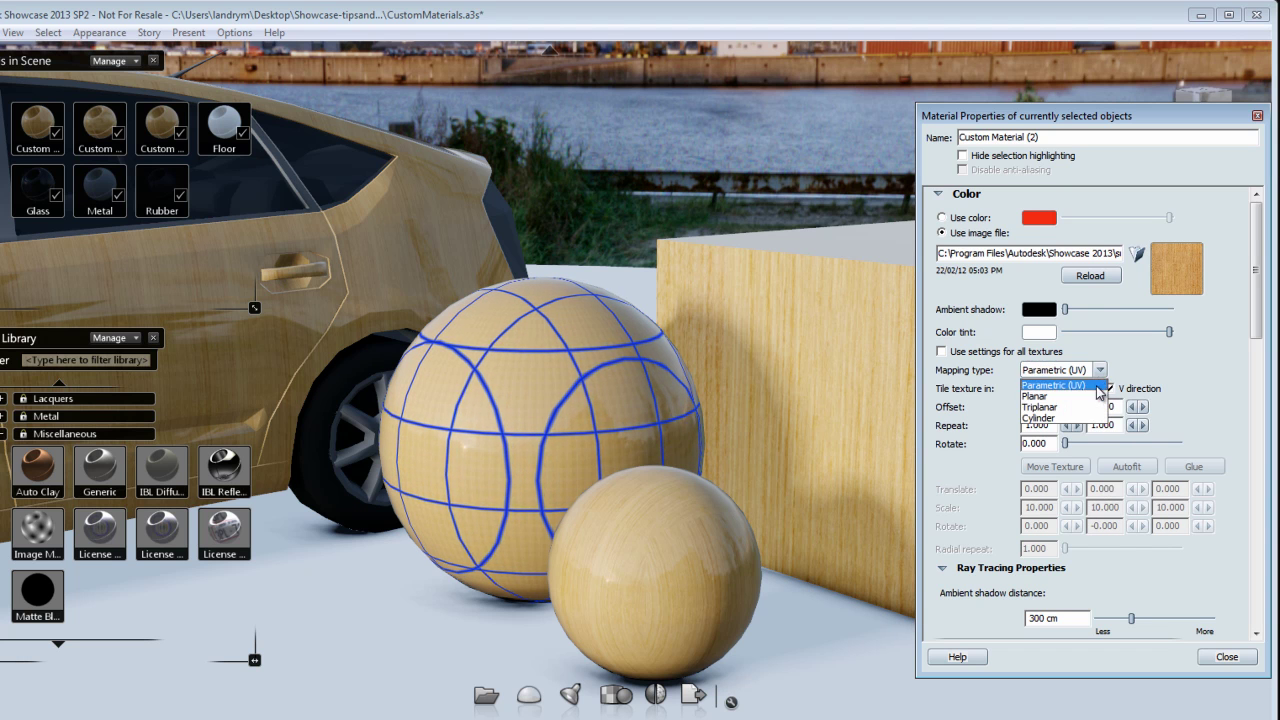
click(1091, 397)
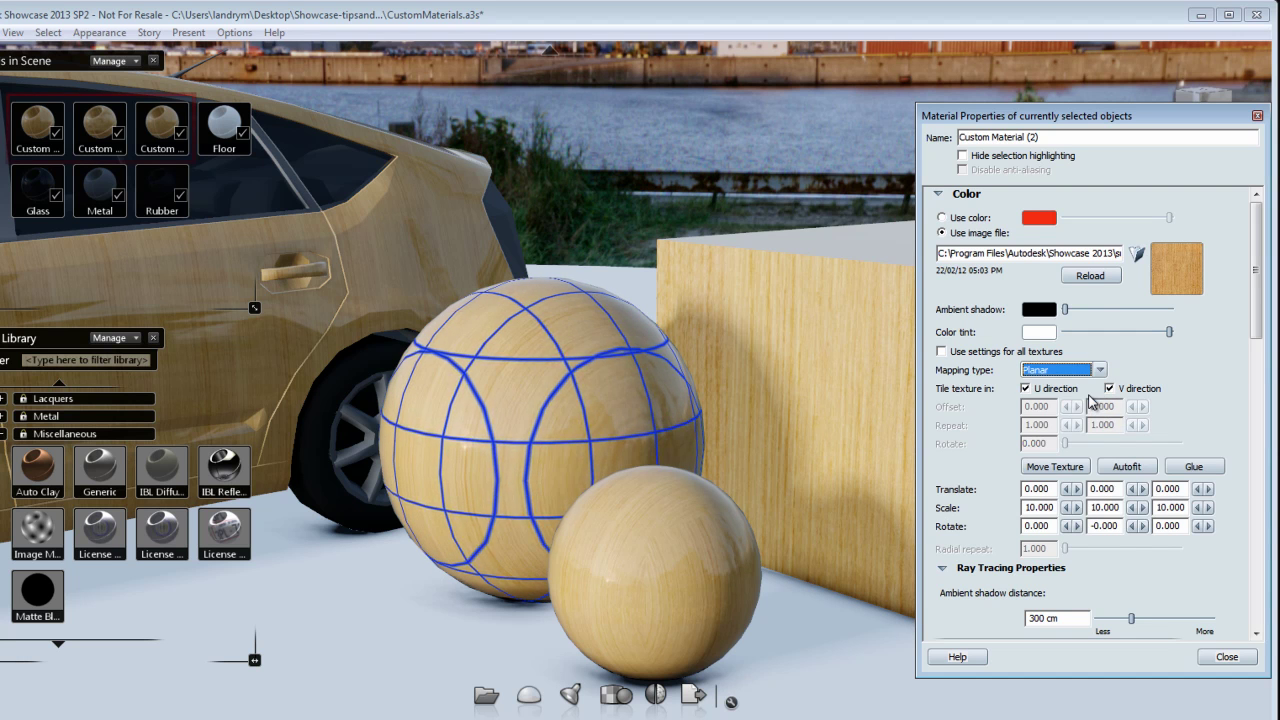
click(1100, 370)
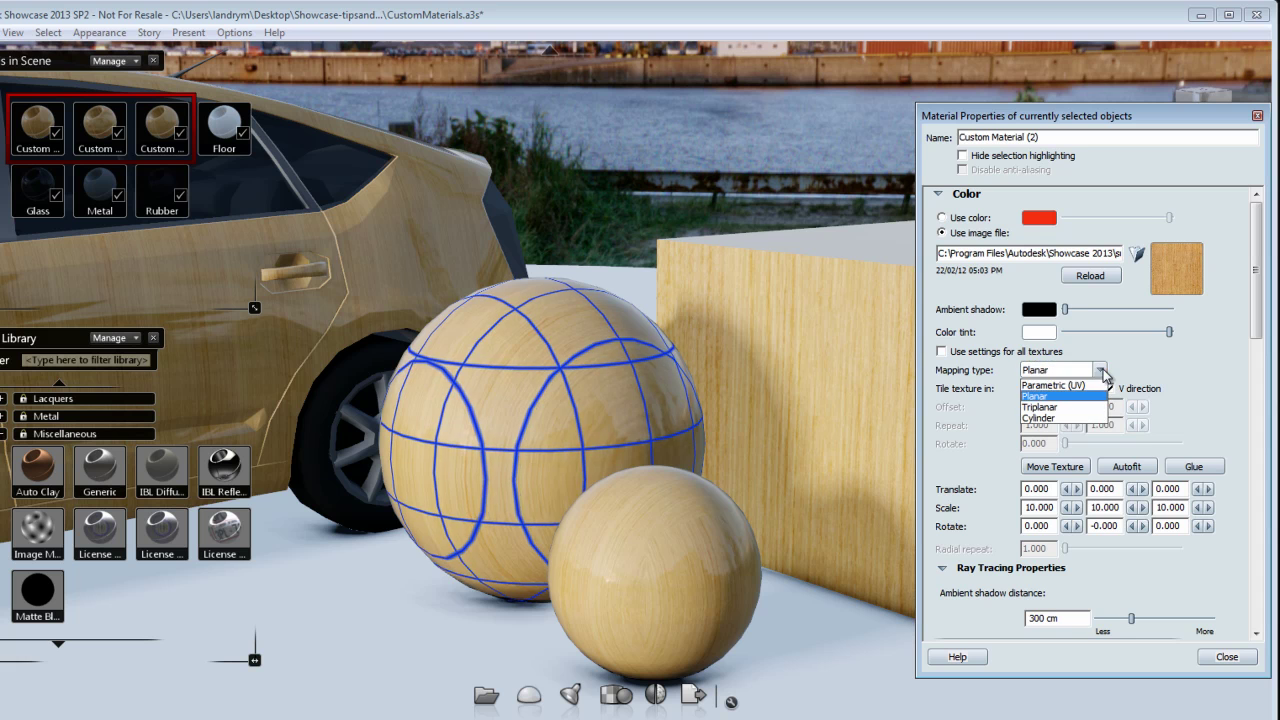
click(1088, 414)
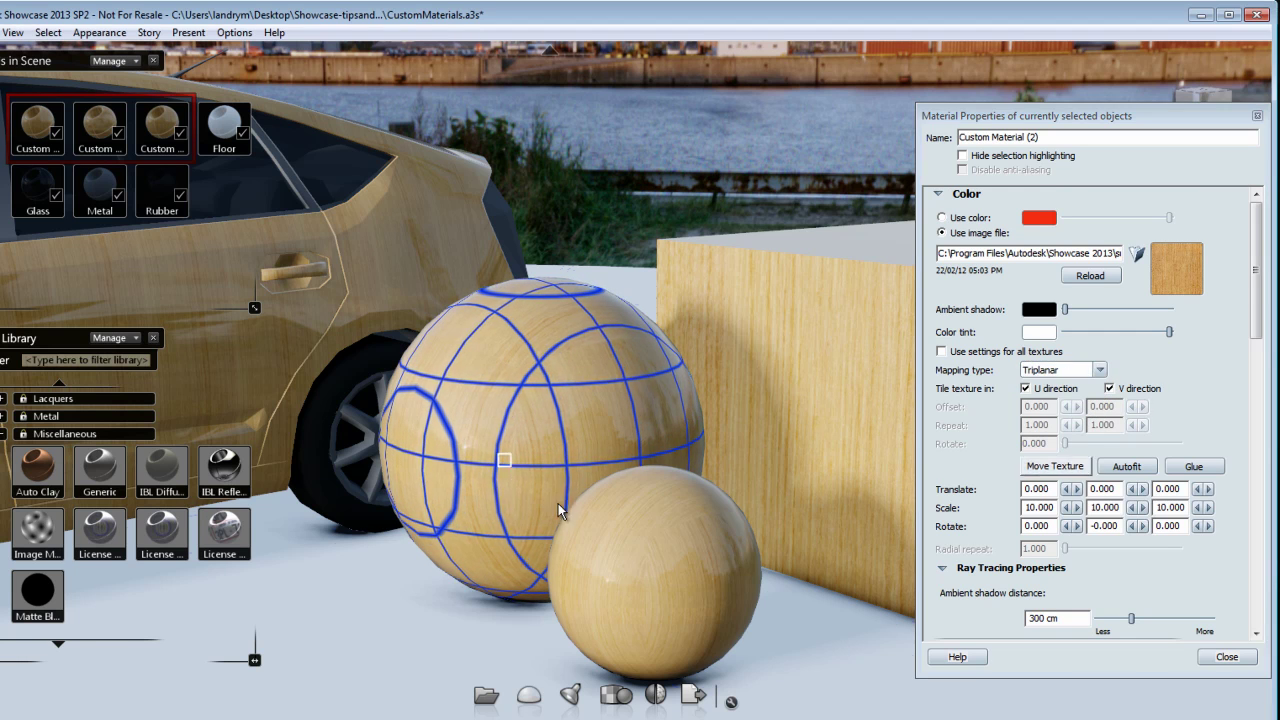
- Select the car body, activate Move Texture, and autofit the wood texture to it
key(ctrl+a)
alt+middle_drag(483, 457, 950, 452)
alt+middle_drag(560, 400, 915, 383)
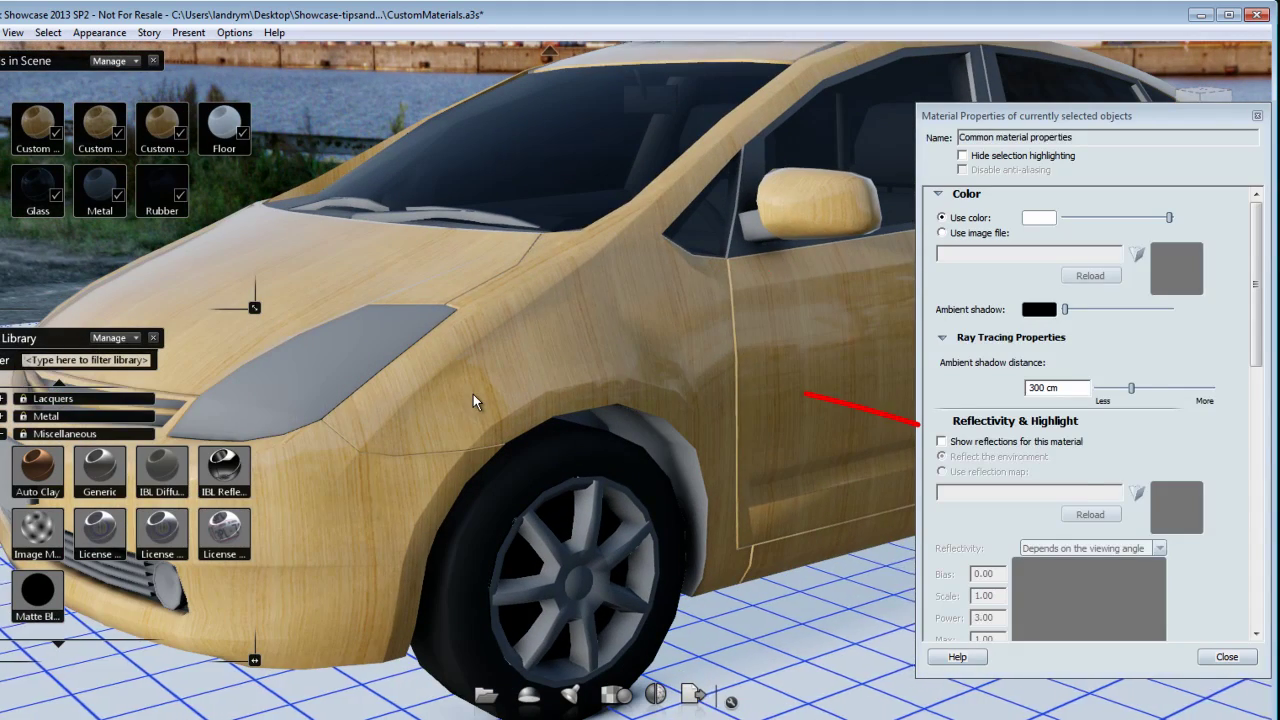
click(473, 394)
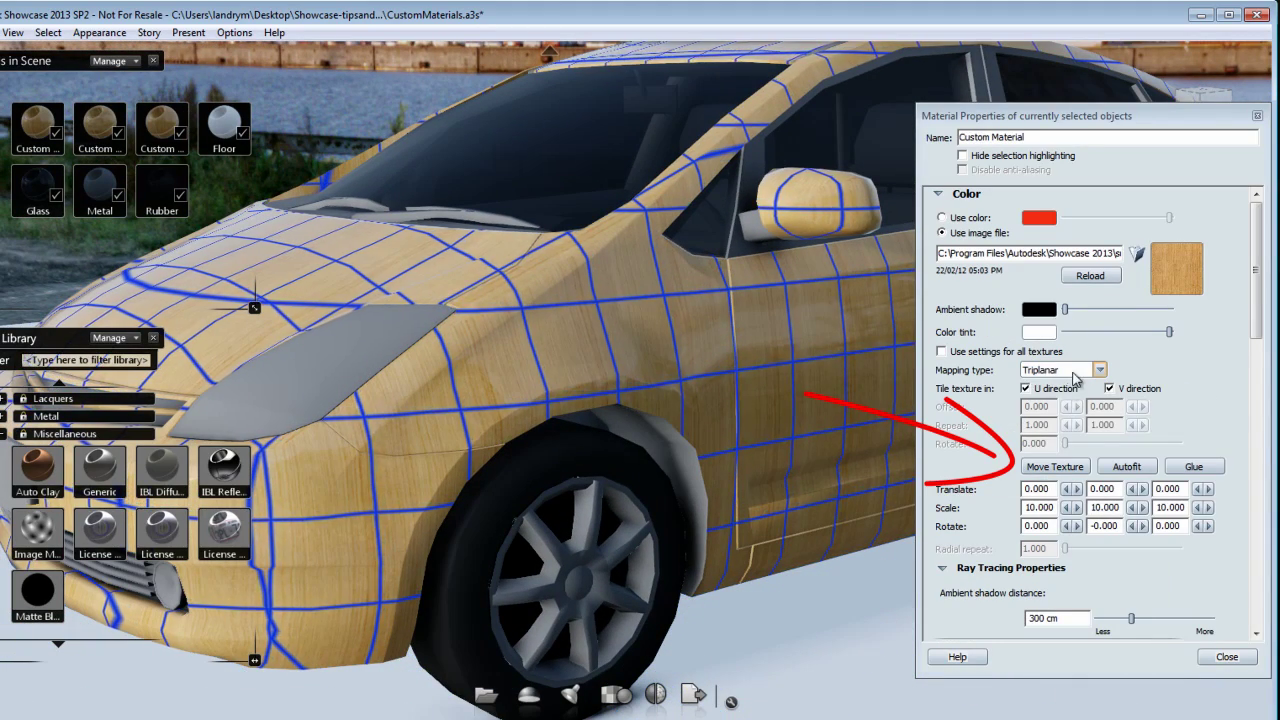
click(1055, 467)
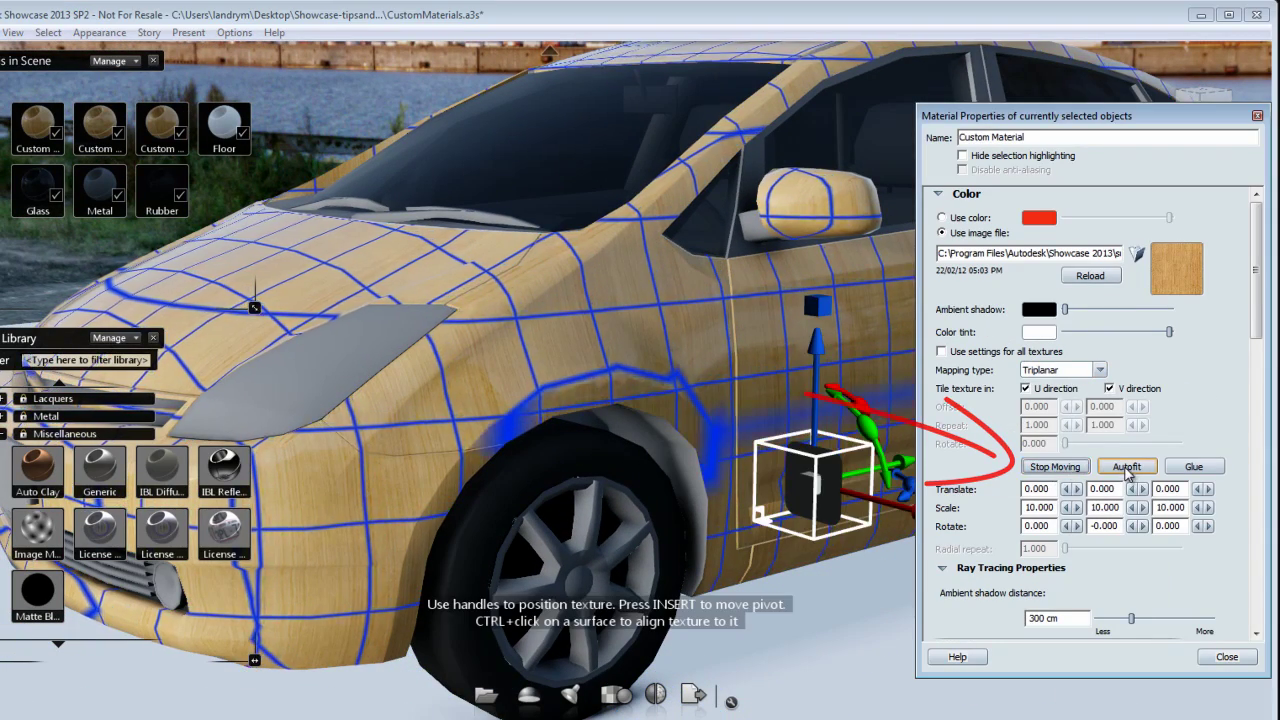
click(1127, 467)
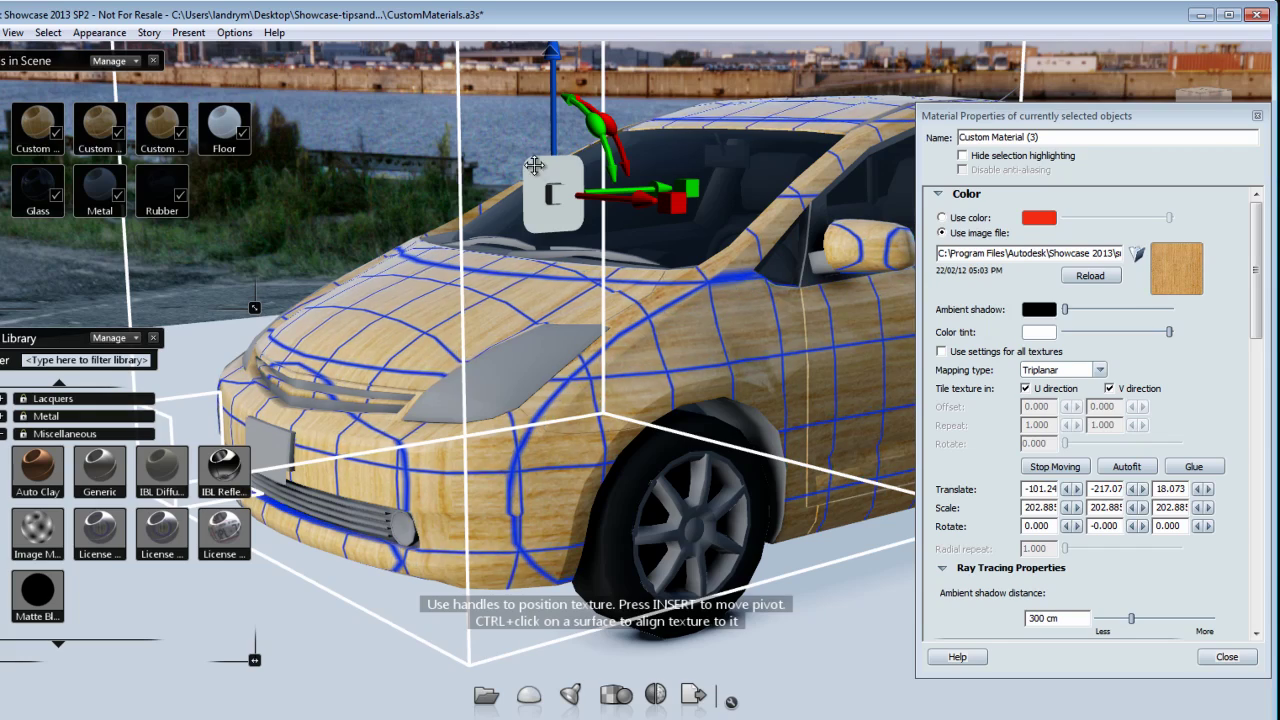
- Shrink the car body's wood texture with the scale handles to about 135 in Y and about 84 in Z
alt+middle_drag(797, 298, 794, 349)
drag(551, 92, 563, 443)
drag(687, 241, 524, 258)
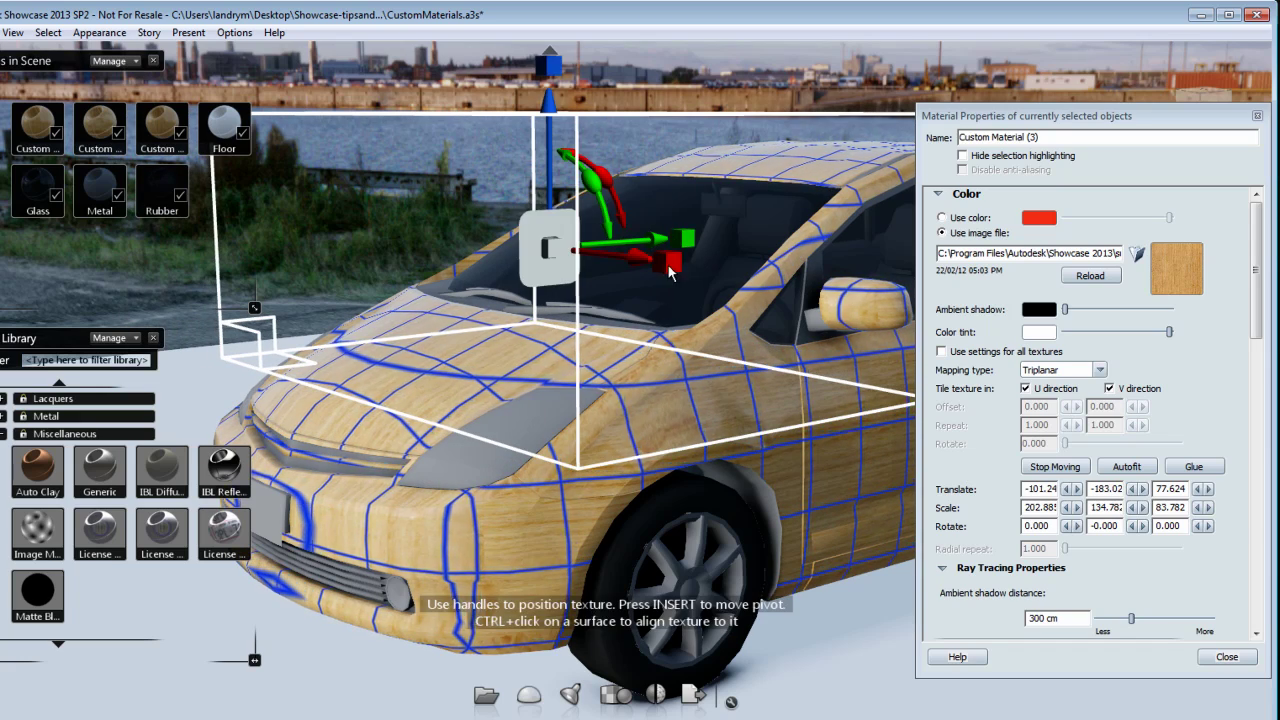
- Shrink the car body's wood texture to about 156 in X and stop moving the texture
drag(670, 272, 572, 246)
alt+middle_drag(621, 363, 305, 398)
click(1108, 215)
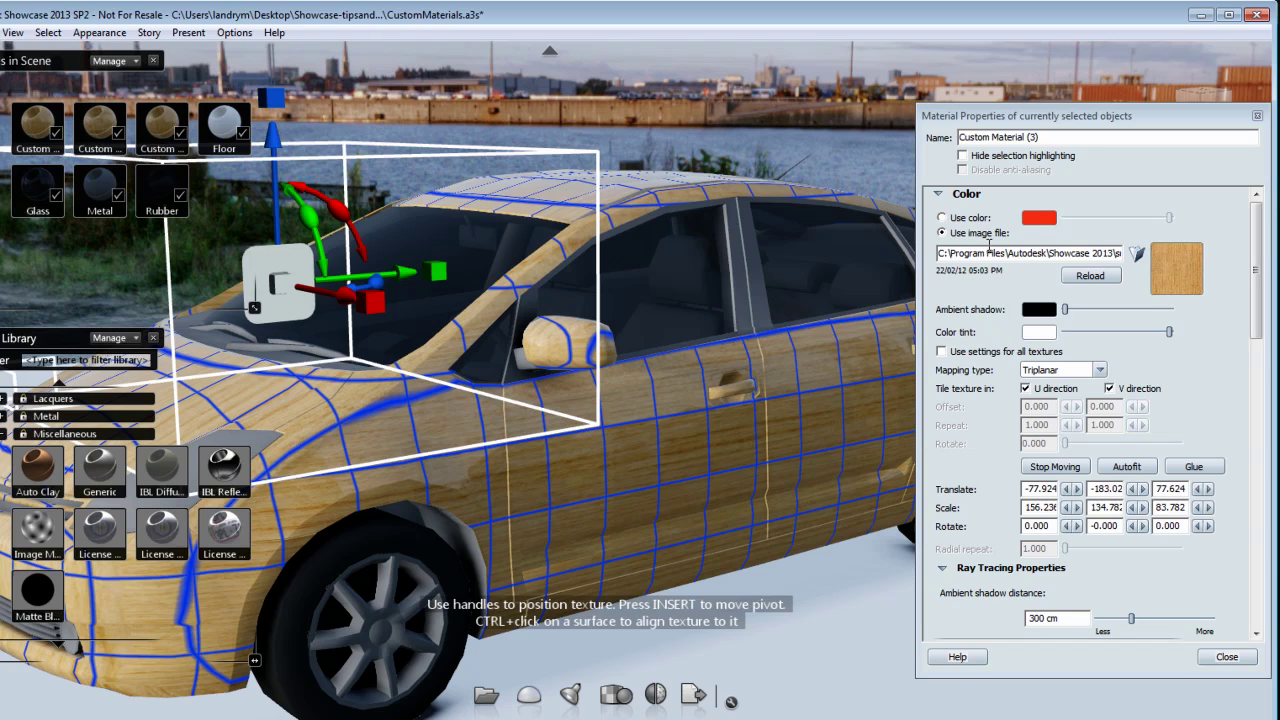
click(1055, 466)
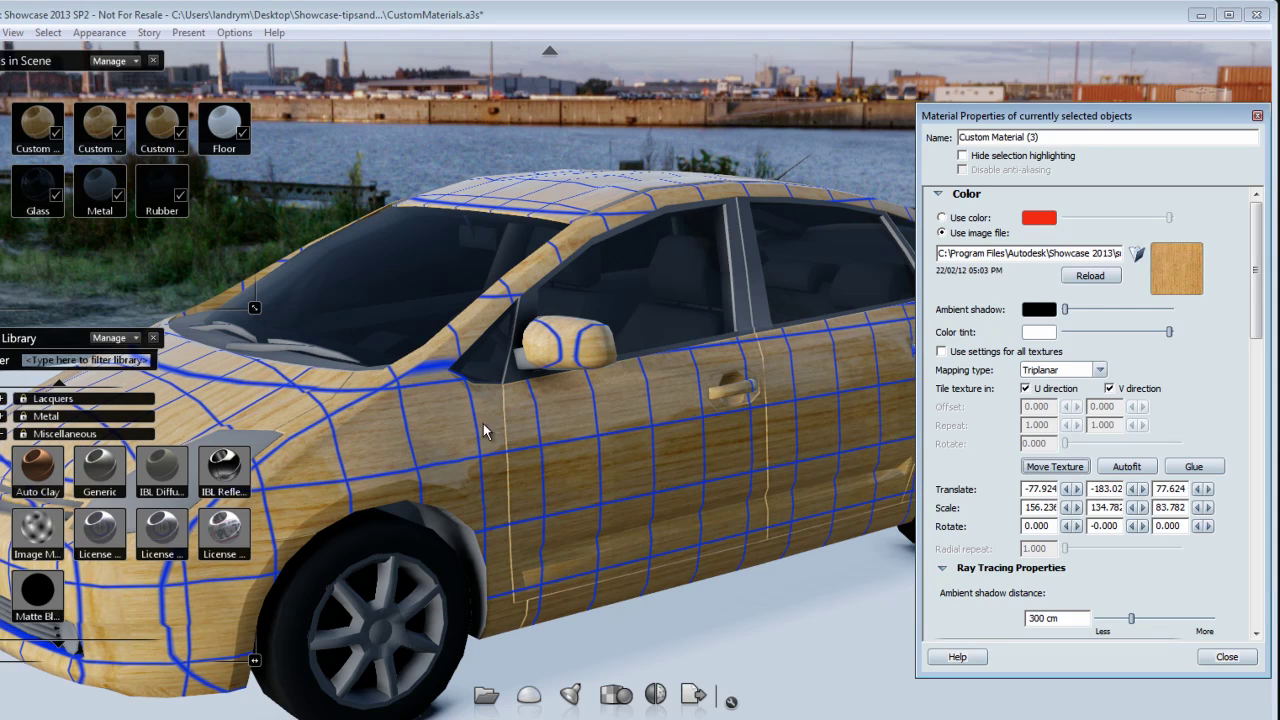
- Try Custom Material, Custom Material (1) and Custom Material (2) on the car body, and undo these assignments
click(28, 137)
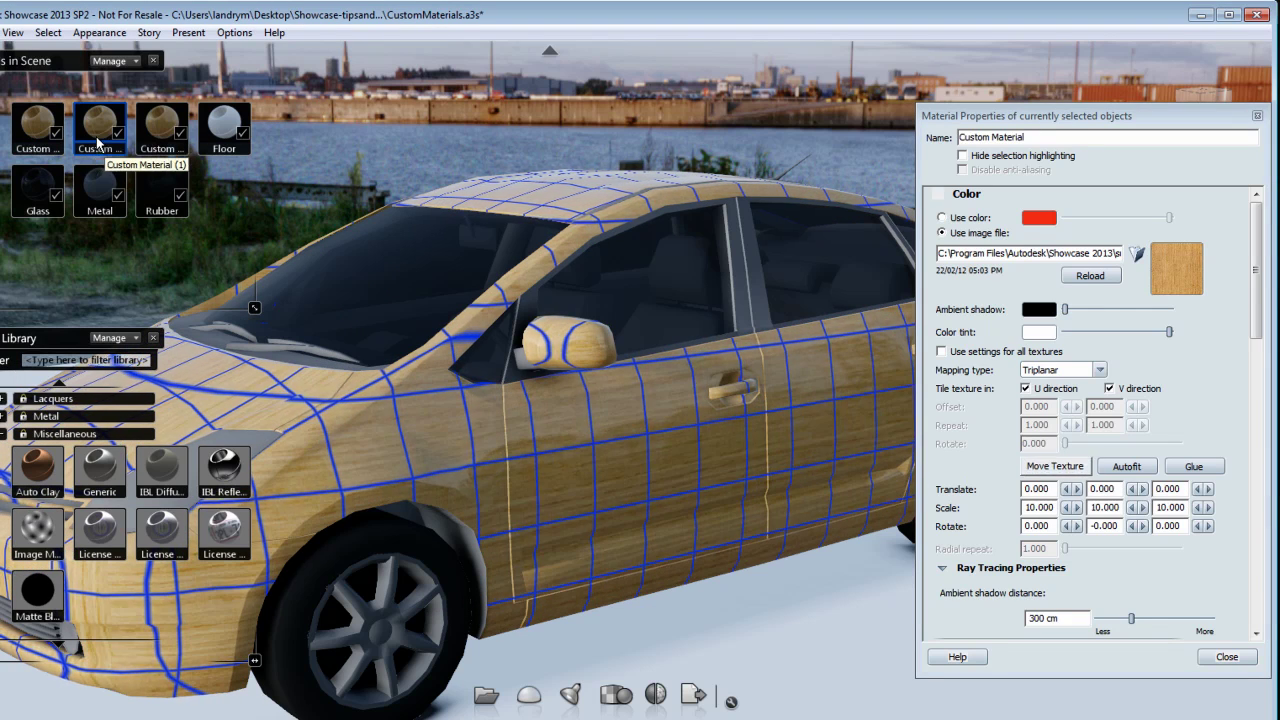
click(99, 135)
click(165, 139)
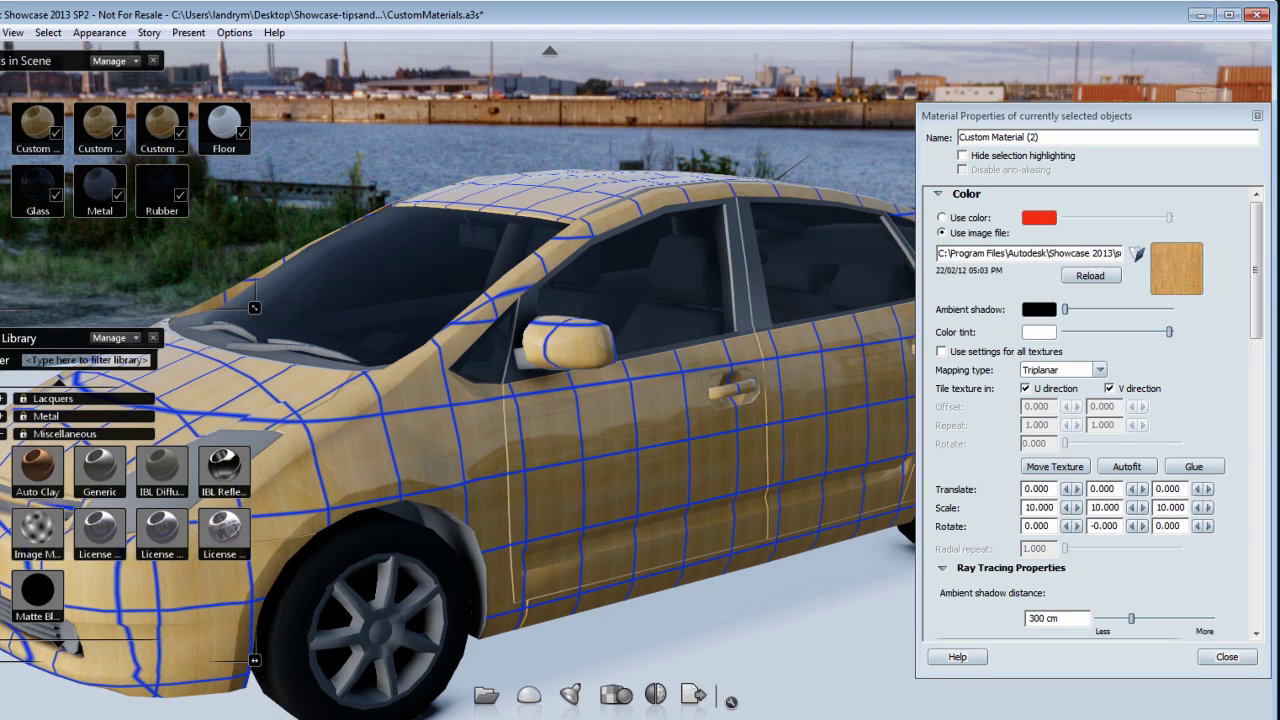
key(ctrl+z)
key(ctrl+z)
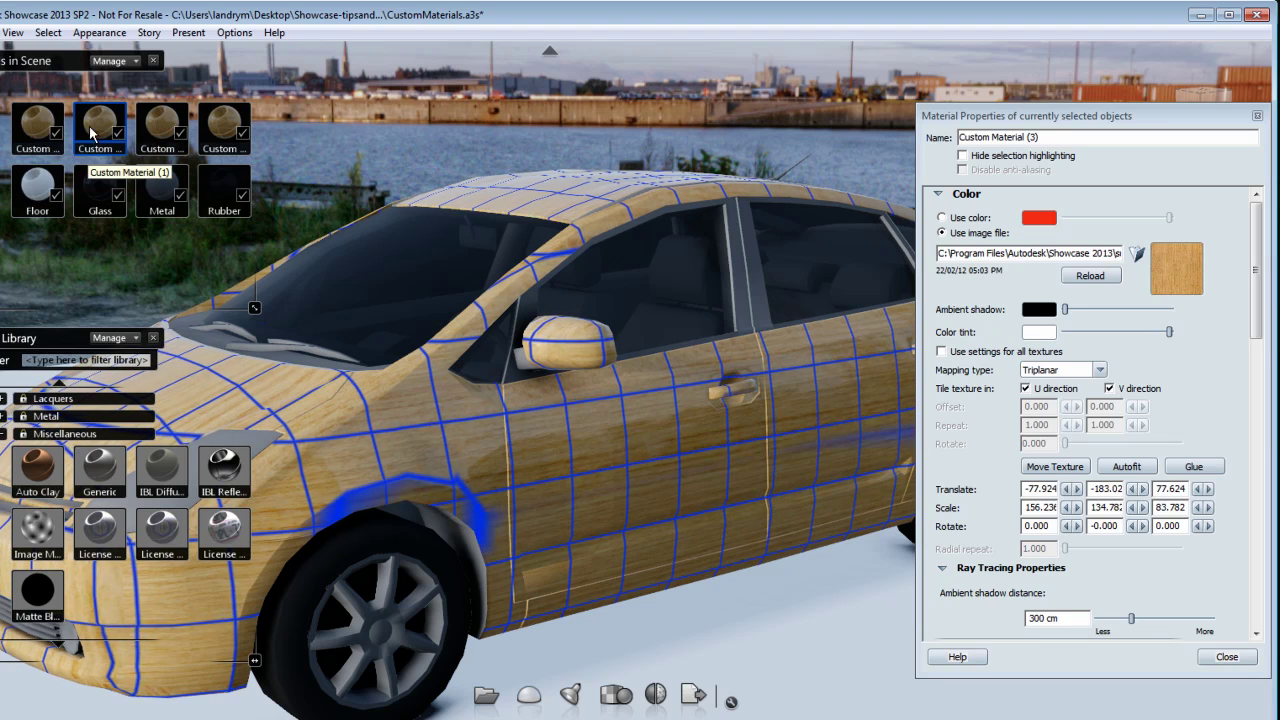
- Switch the car body's material from the image file to the plain red color and apply it to the spheres and box as well
click(941, 217)
alt+middle_drag(727, 458, 424, 436)
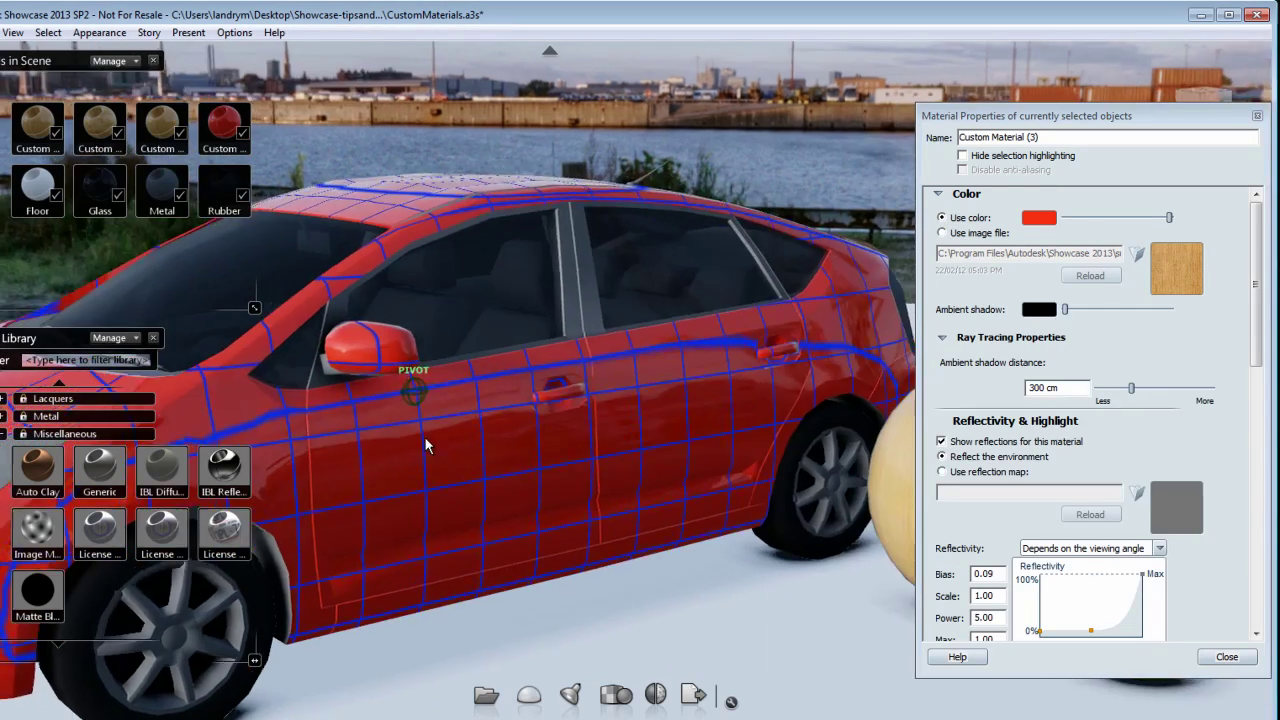
alt+right_drag(424, 436, 630, 415)
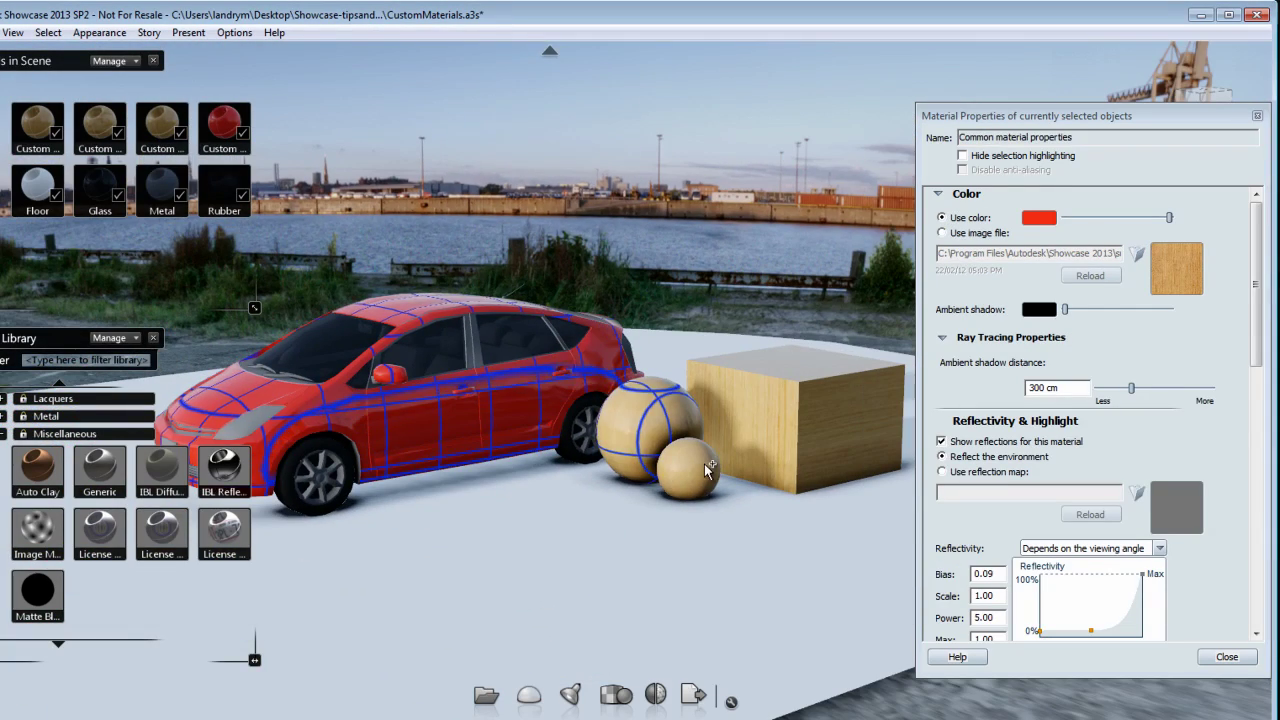
click(229, 137)
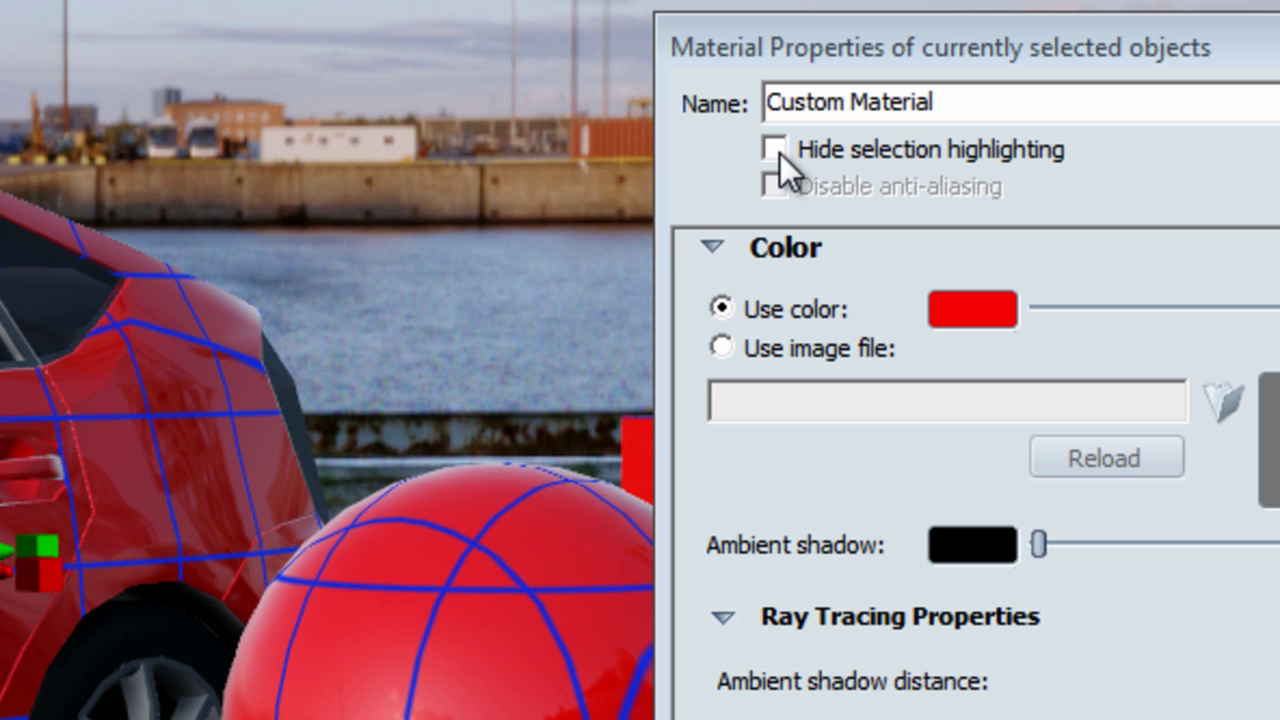
- Hide the selection highlighting for the red material and frame the front and side of the car
click(778, 152)
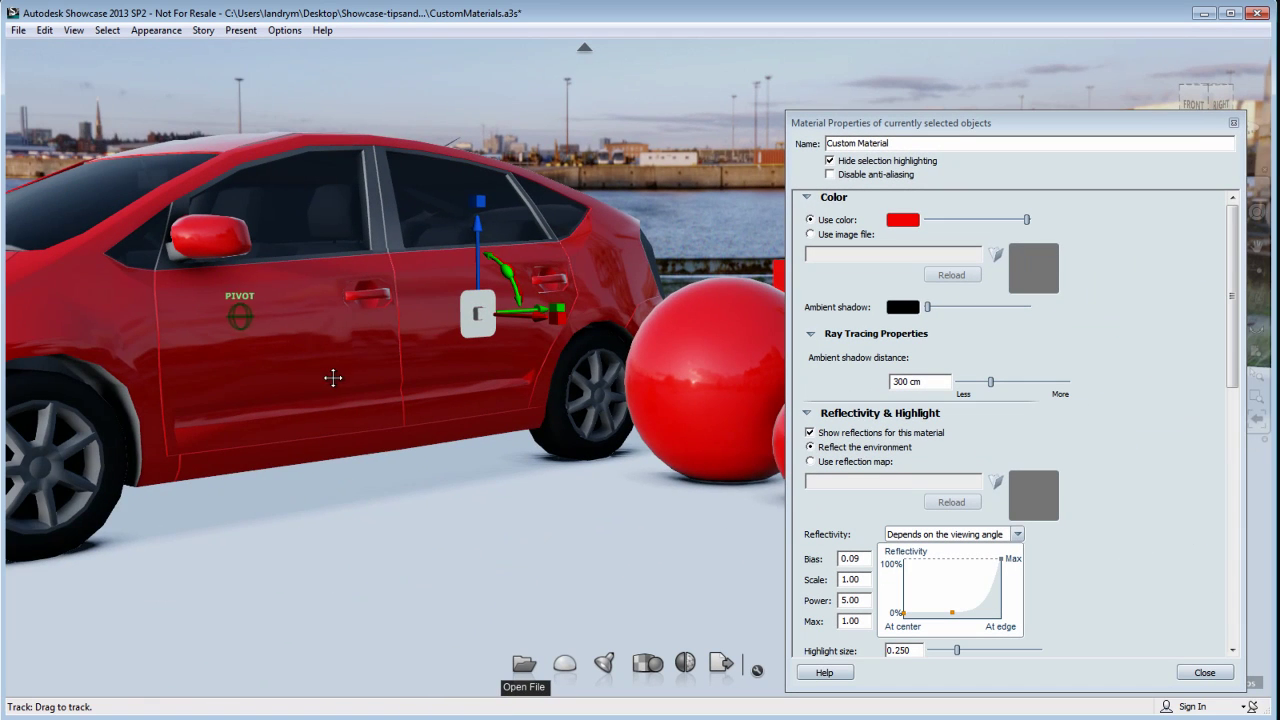
drag(333, 377, 583, 376)
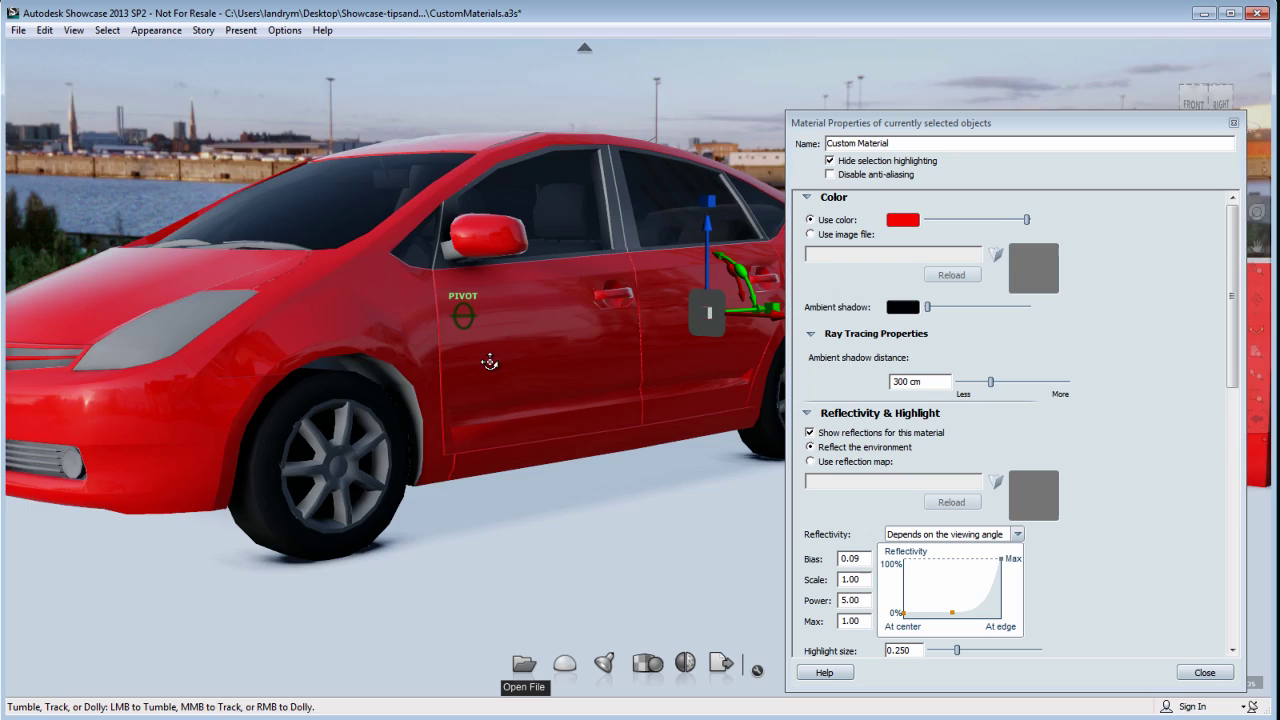
drag(490, 362, 487, 397)
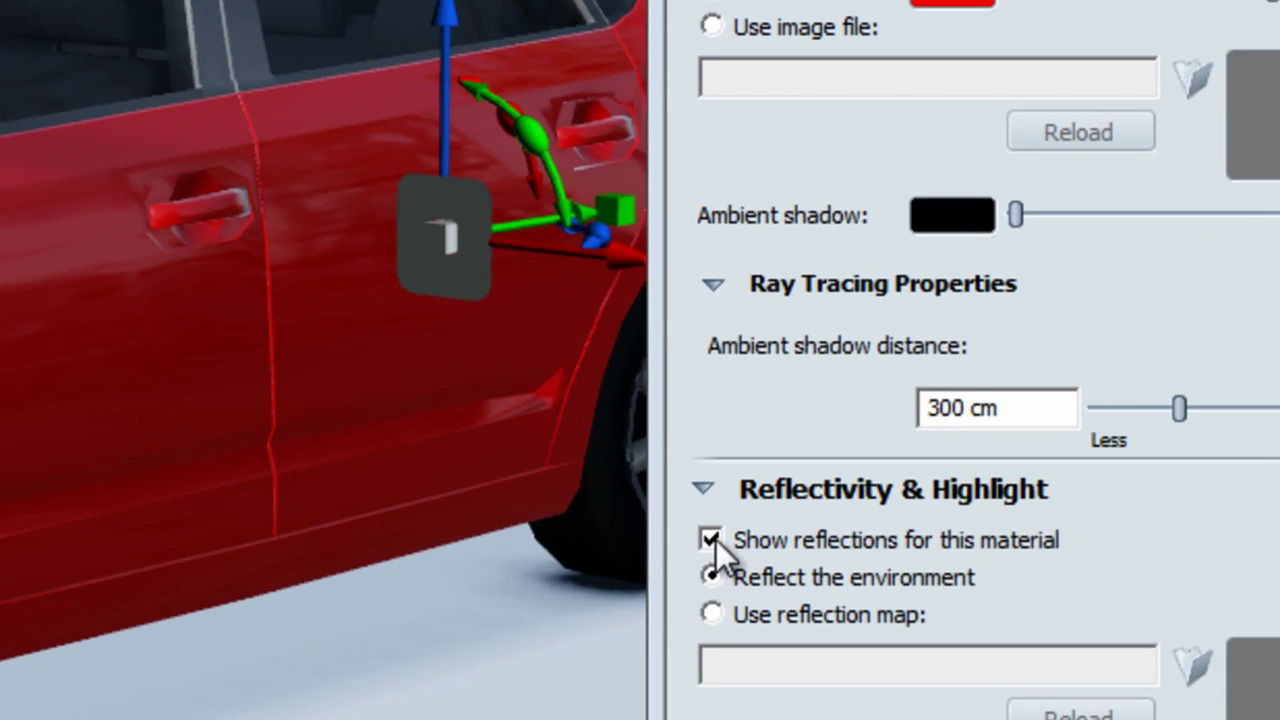
- Turn off reflections for the red material, compare the car's look from another angle, and turn them on again
click(711, 540)
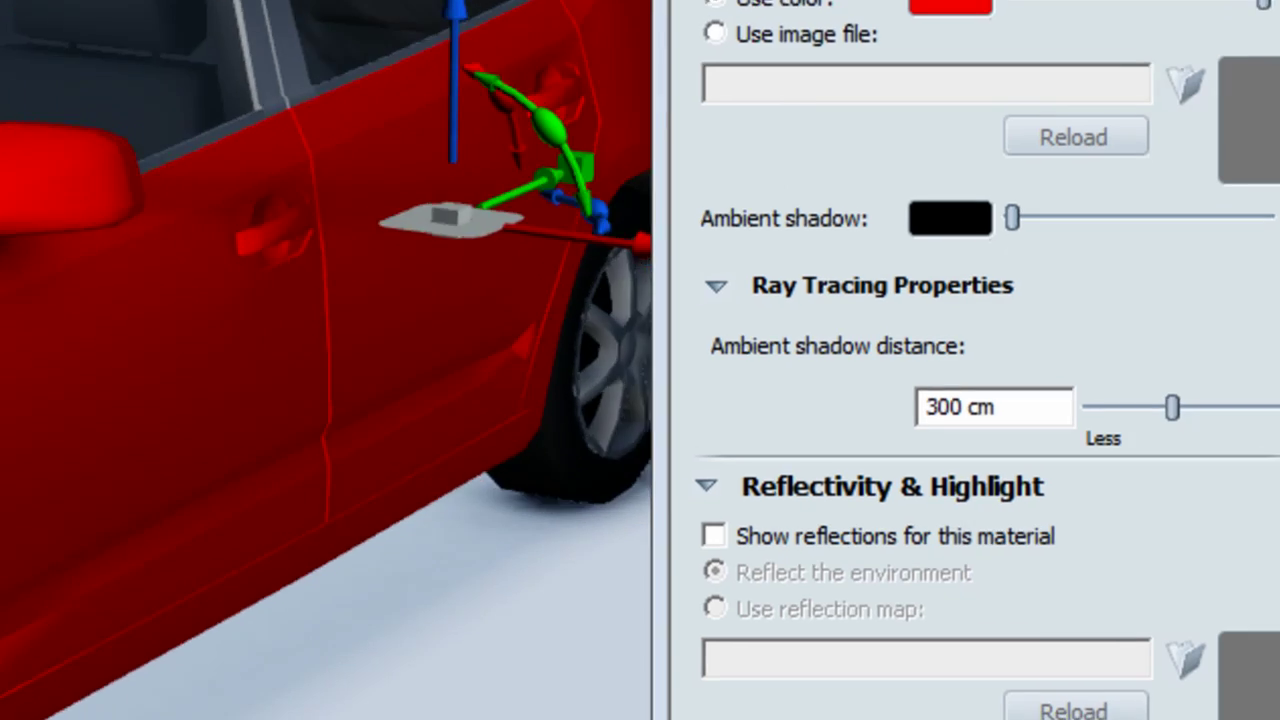
alt+drag(300, 403, 347, 397)
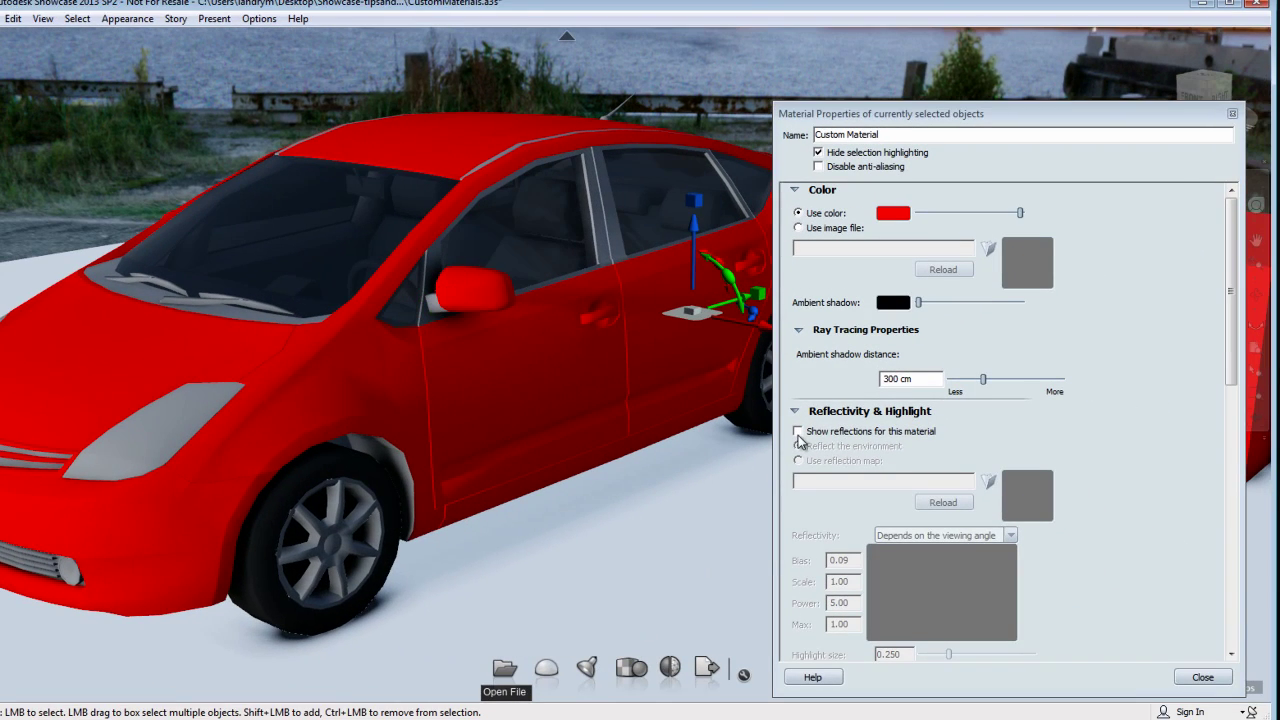
click(798, 432)
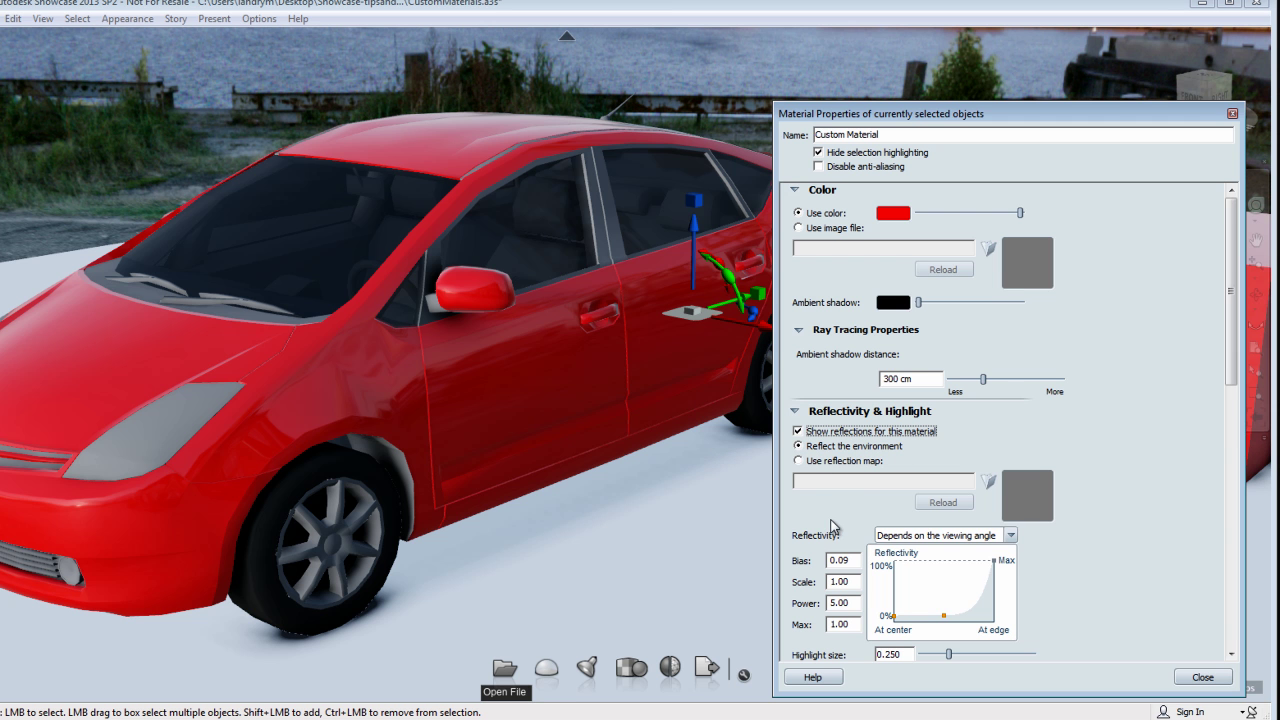
- Raise the midpoint of the viewing-angle reflectivity curve to about scale 0.91 and power 0.43, and inspect the car's reflections
drag(1234, 365, 1234, 399)
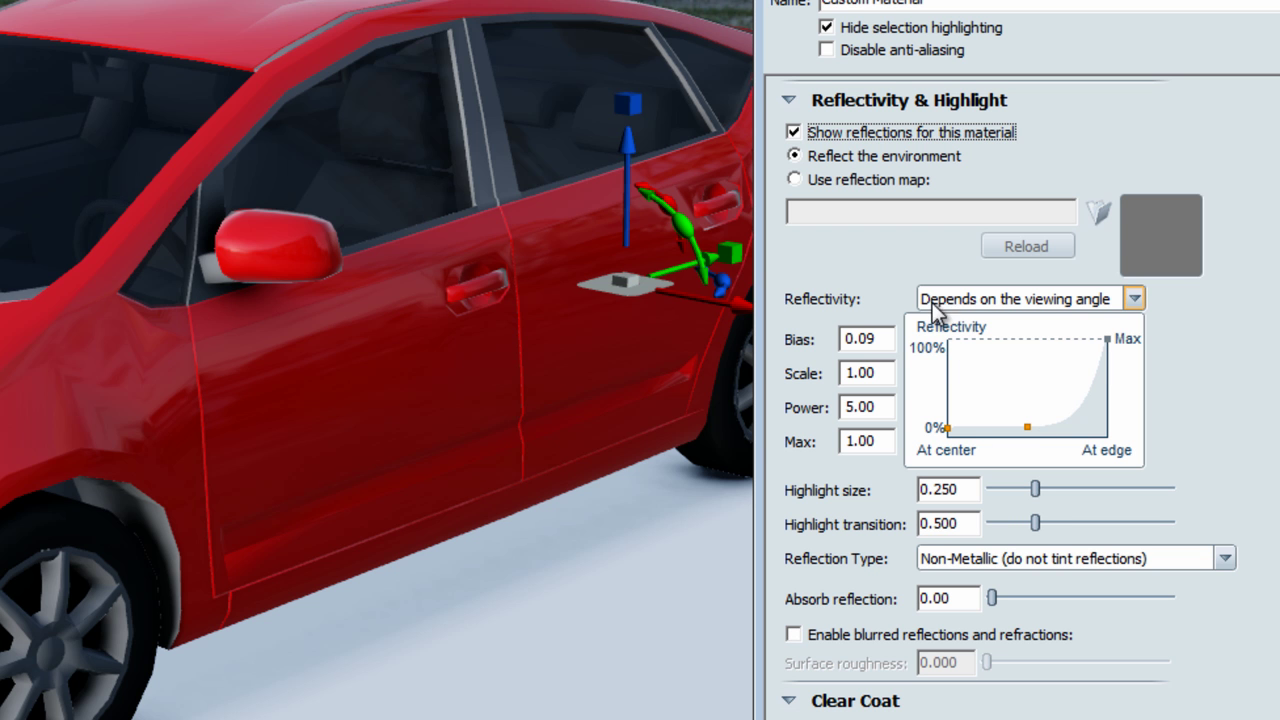
alt+drag(74, 420, 246, 717)
alt+drag(128, 398, 177, 654)
mouse_move(423, 590)
mouse_down()
mouse_move(426, 617)
mouse_move(477, 569)
mouse_move(633, 251)
mouse_move(652, 158)
mouse_move(520, 277)
mouse_move(337, 266)
mouse_move(301, 309)
mouse_move(307, 144)
mouse_up()
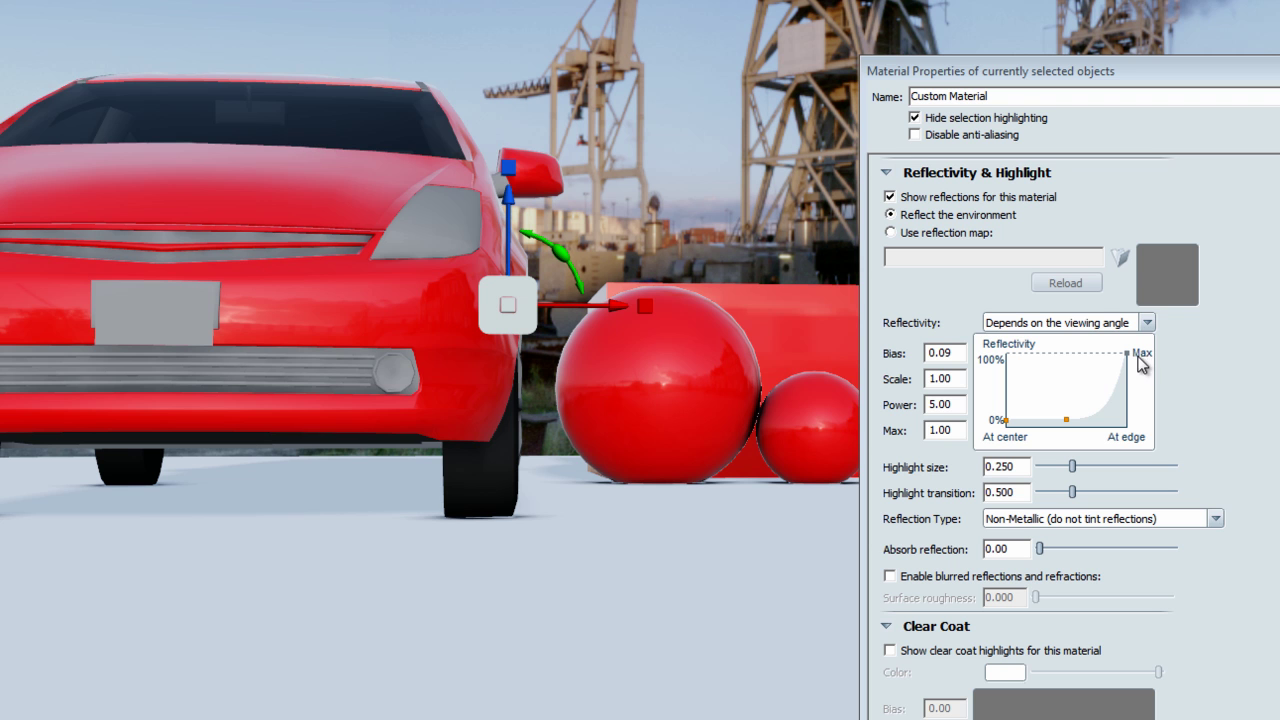
click(1070, 427)
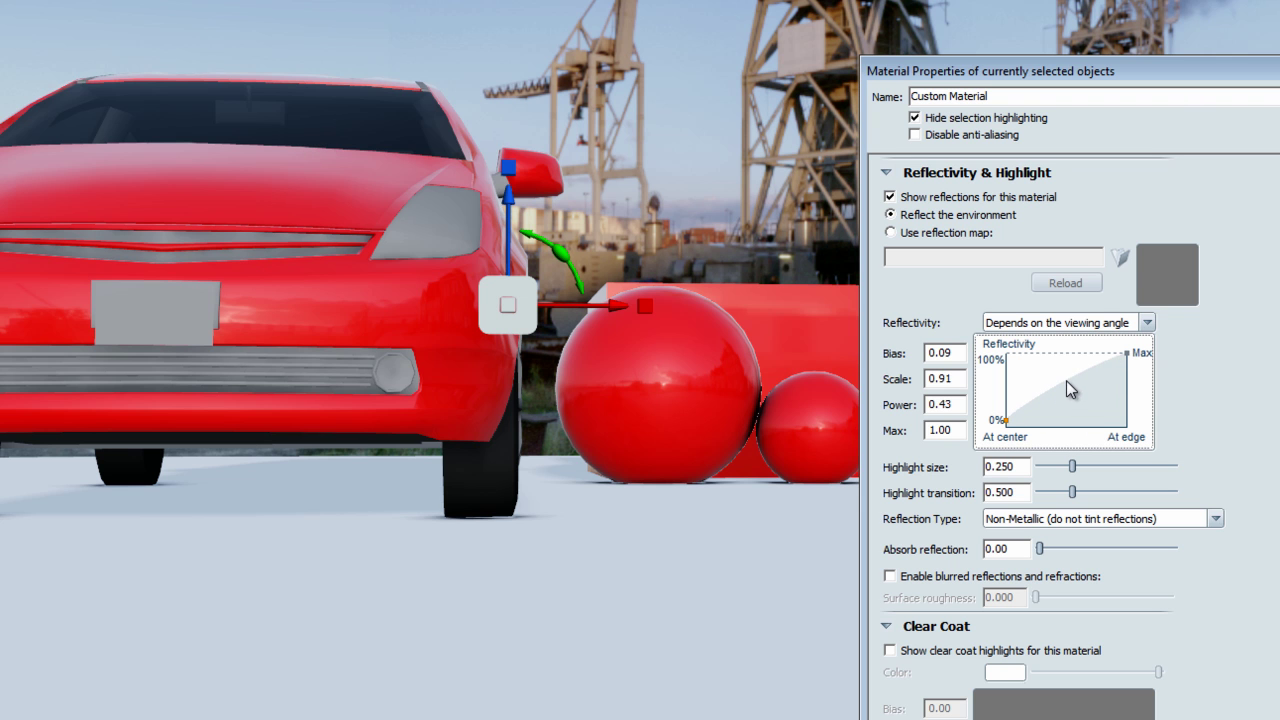
click(1066, 381)
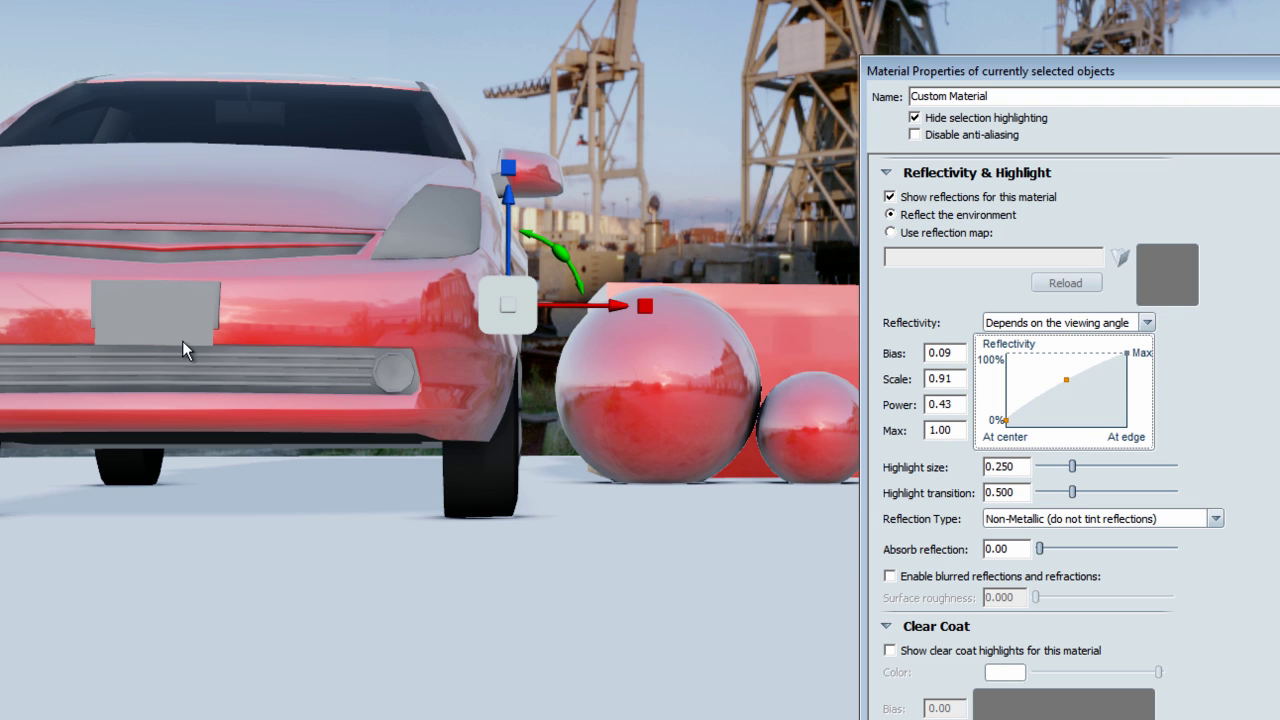
drag(226, 286, 208, 522)
drag(479, 545, 71, 410)
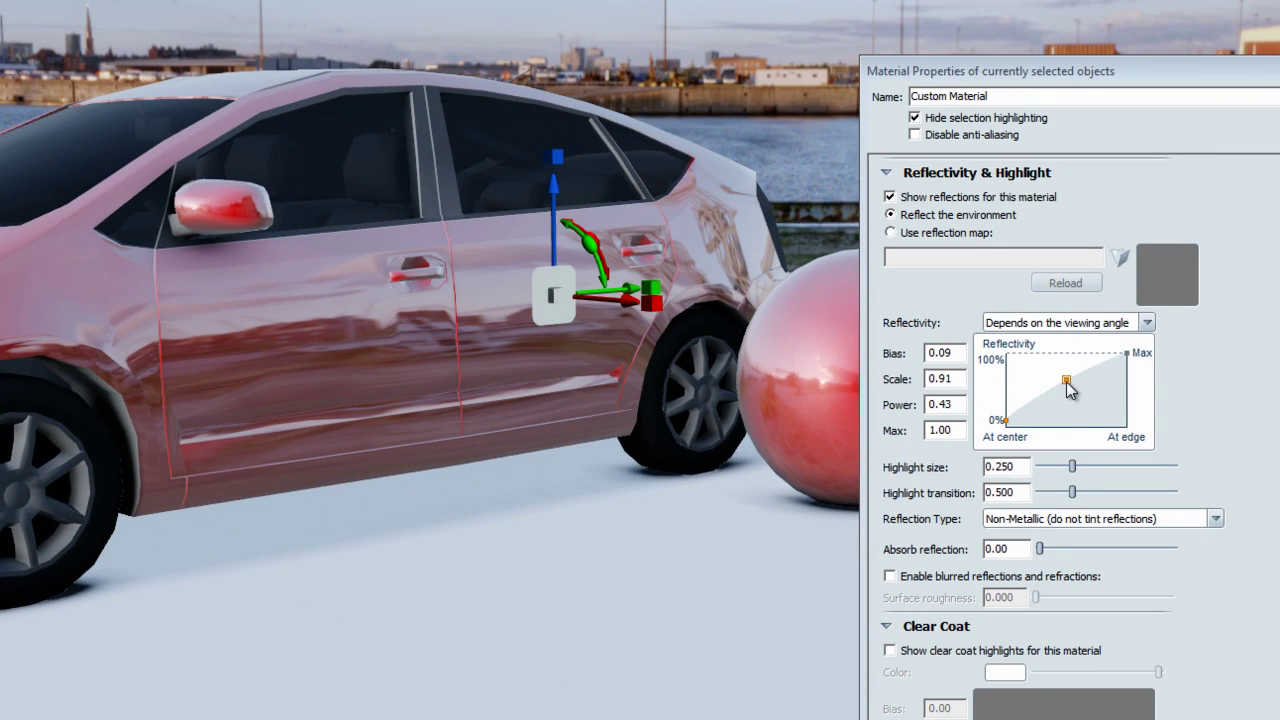
- Try reflectivity curves of about scale 1.09 with power 0.12, scale 5.48 with power 1.50, and scale 0.59 with power 1.45
drag(1066, 381, 1047, 376)
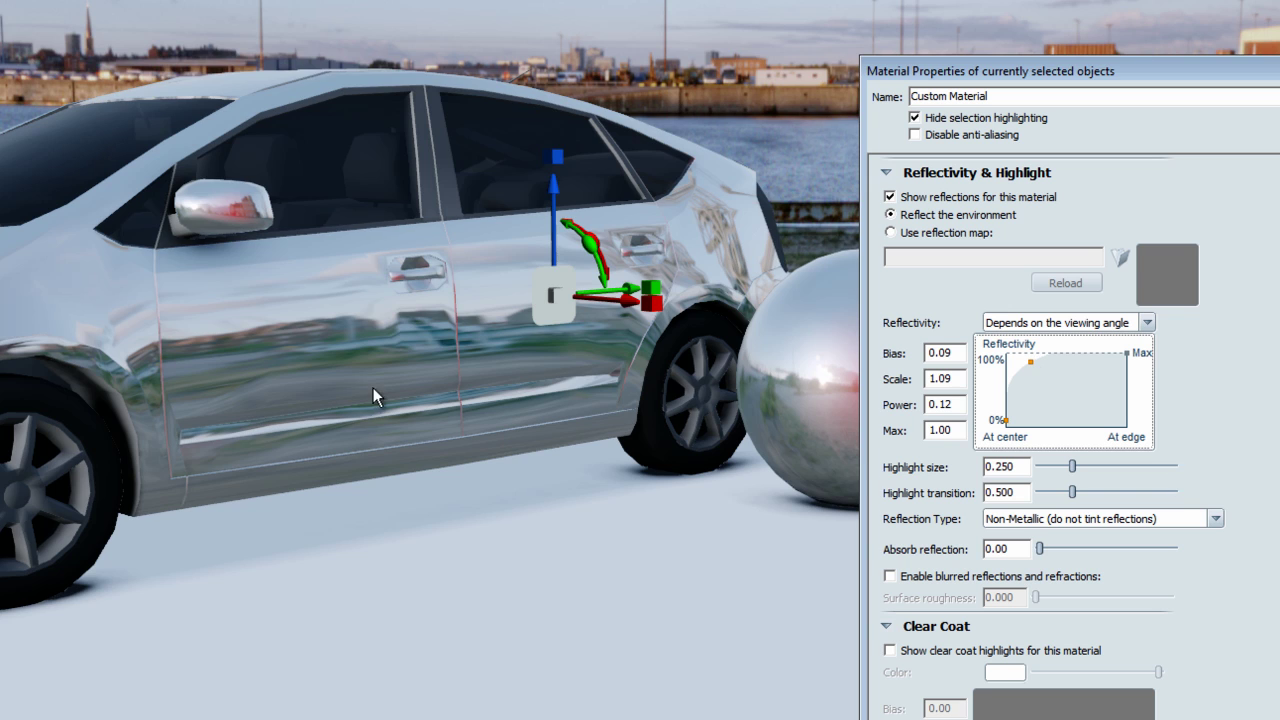
drag(373, 396, 413, 360)
drag(1032, 369, 1035, 363)
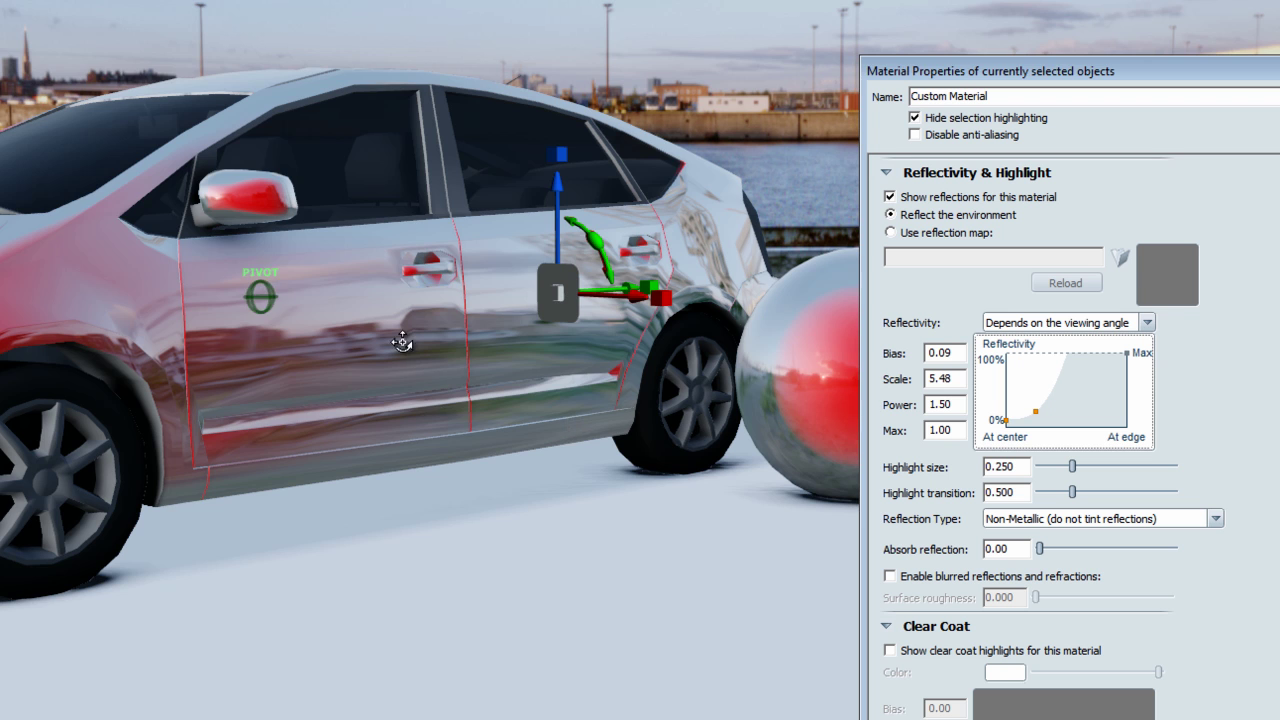
drag(360, 353, 564, 345)
drag(428, 350, 760, 375)
drag(1036, 414, 1064, 412)
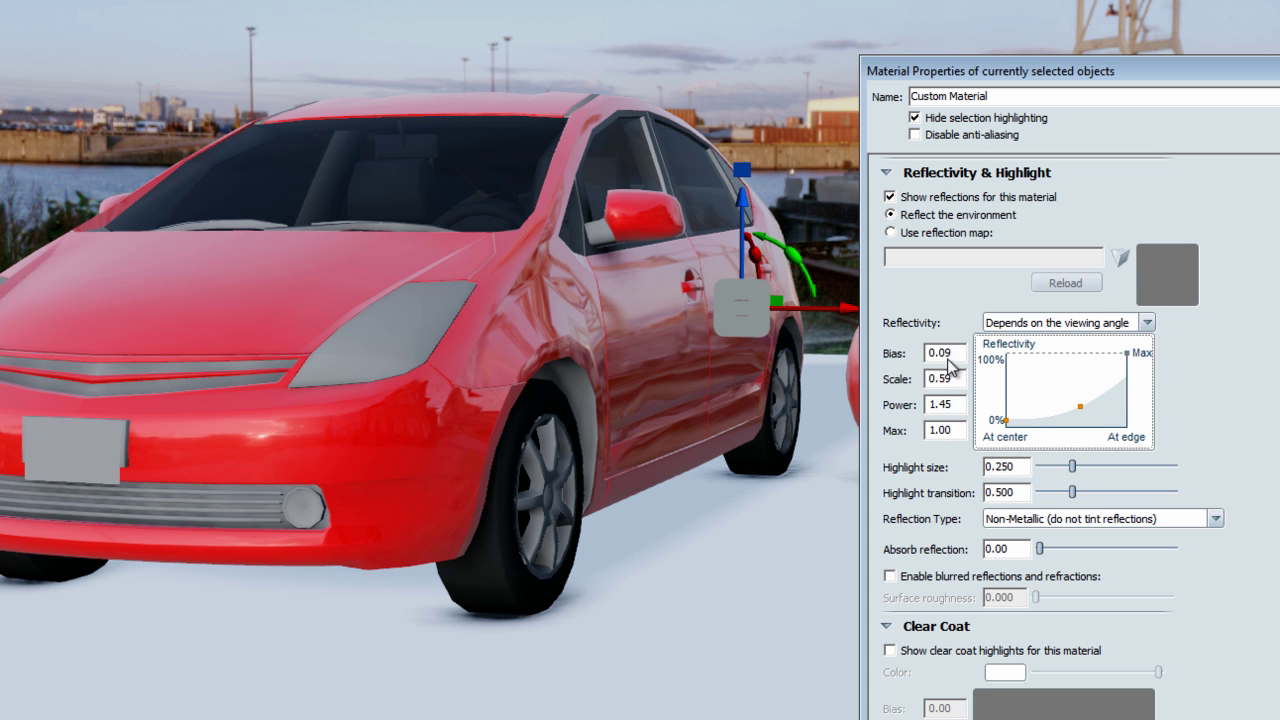
- Reshape the reflectivity curve to about scale 0.82 and power 0.58, and lower its midpoint to about scale 1.09 and power 1.71
mouse_move(437, 368)
mouse_down()
mouse_move(383, 334)
mouse_move(735, 432)
mouse_up()
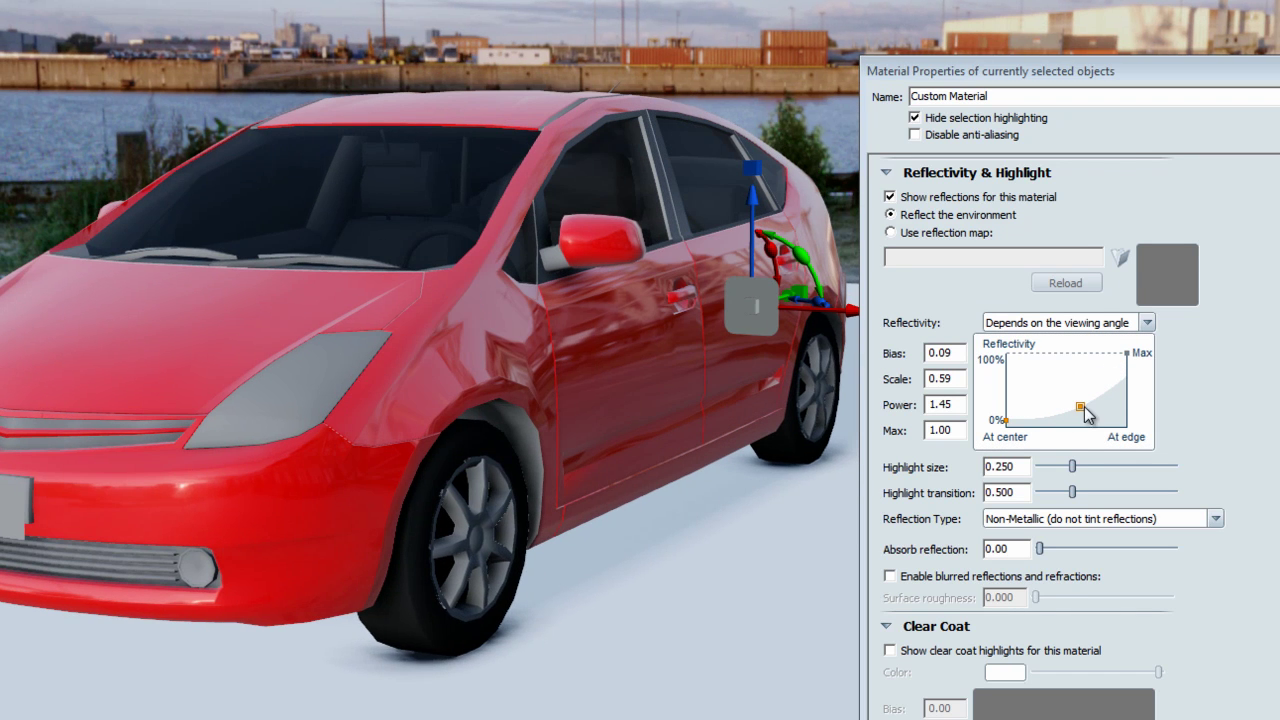
drag(1073, 400, 1073, 386)
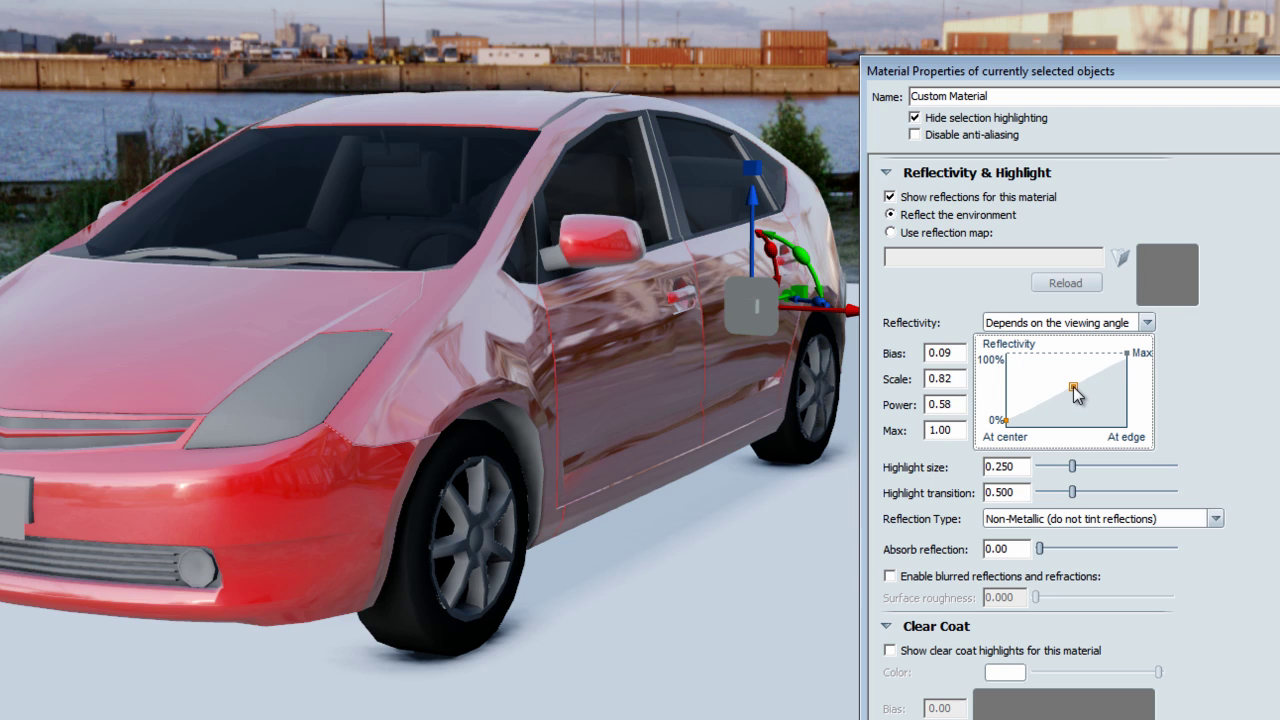
drag(499, 390, 463, 345)
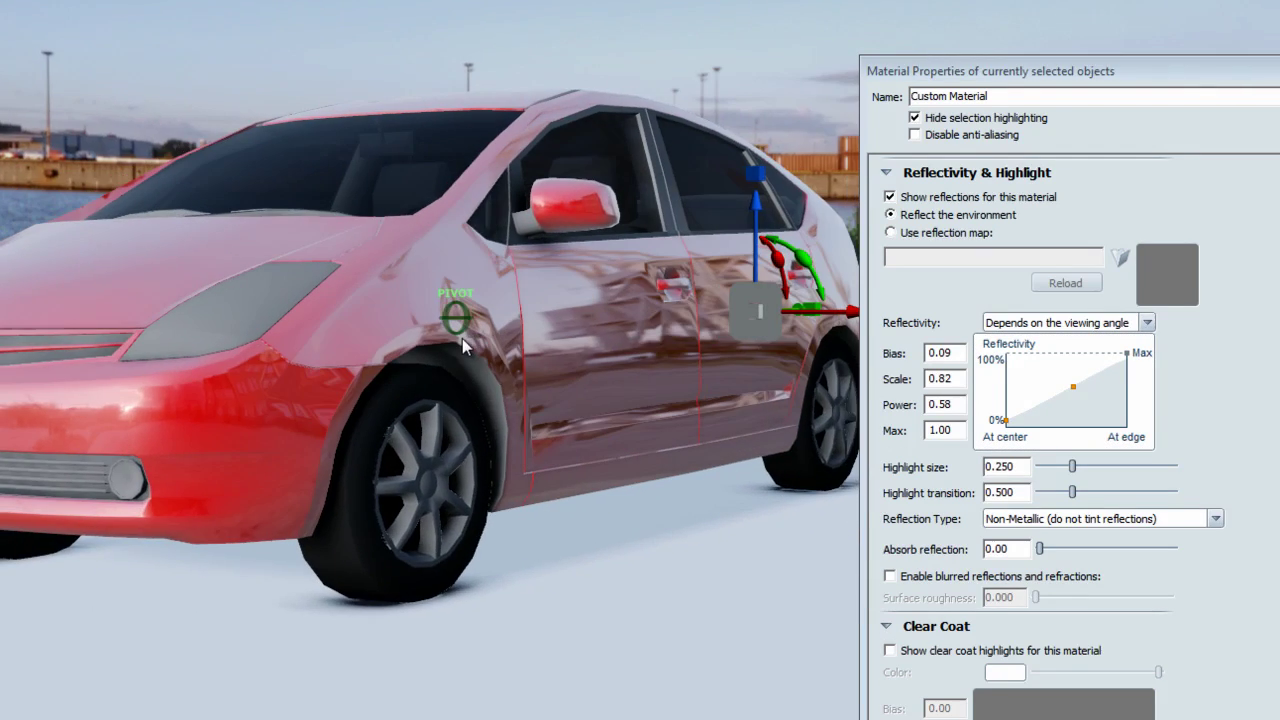
mouse_move(1076, 395)
mouse_down()
mouse_move(1087, 402)
mouse_move(1063, 411)
mouse_up()
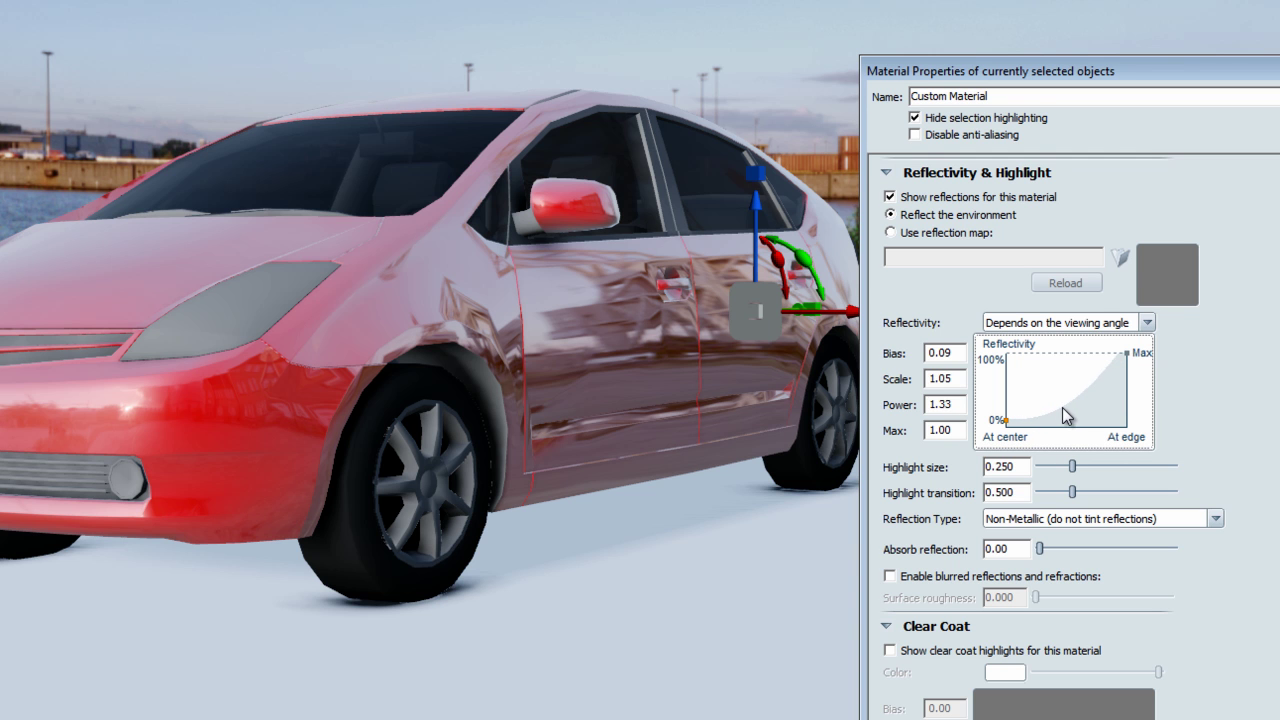
drag(1066, 416, 1067, 420)
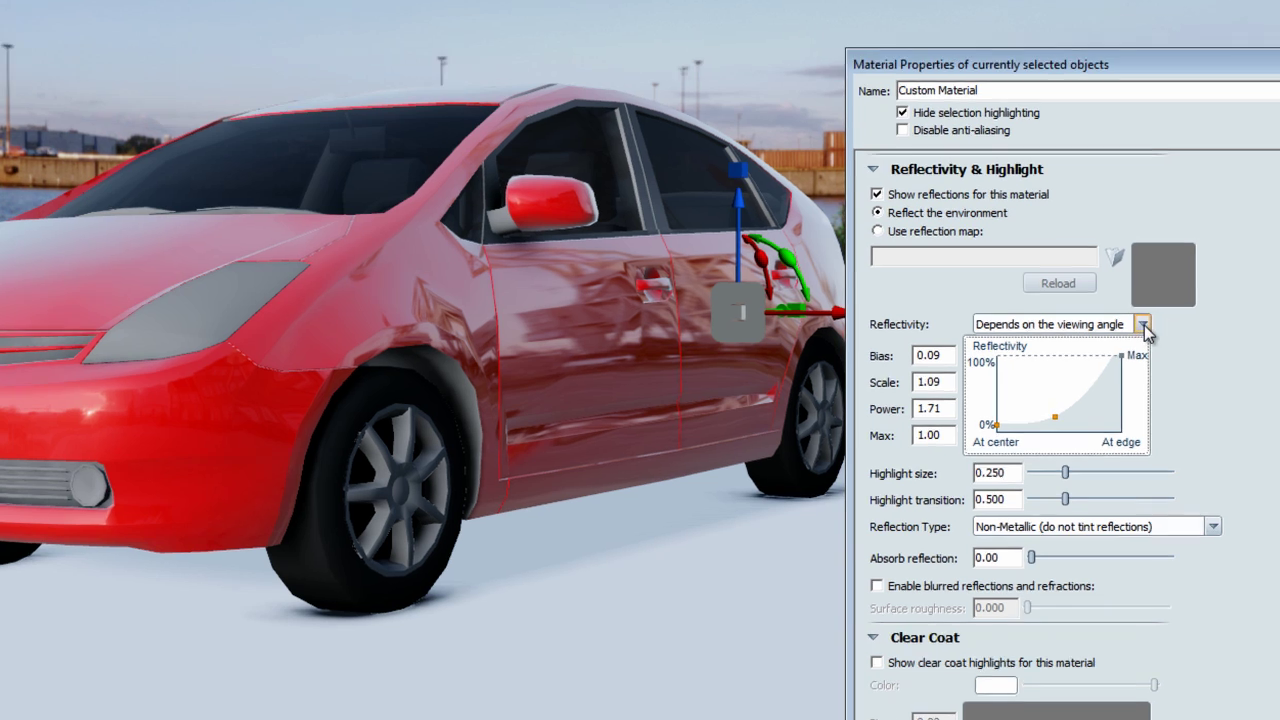
- Make the material's reflectivity constant across the surface and set its overall reflectivity to about 0.567
click(1147, 322)
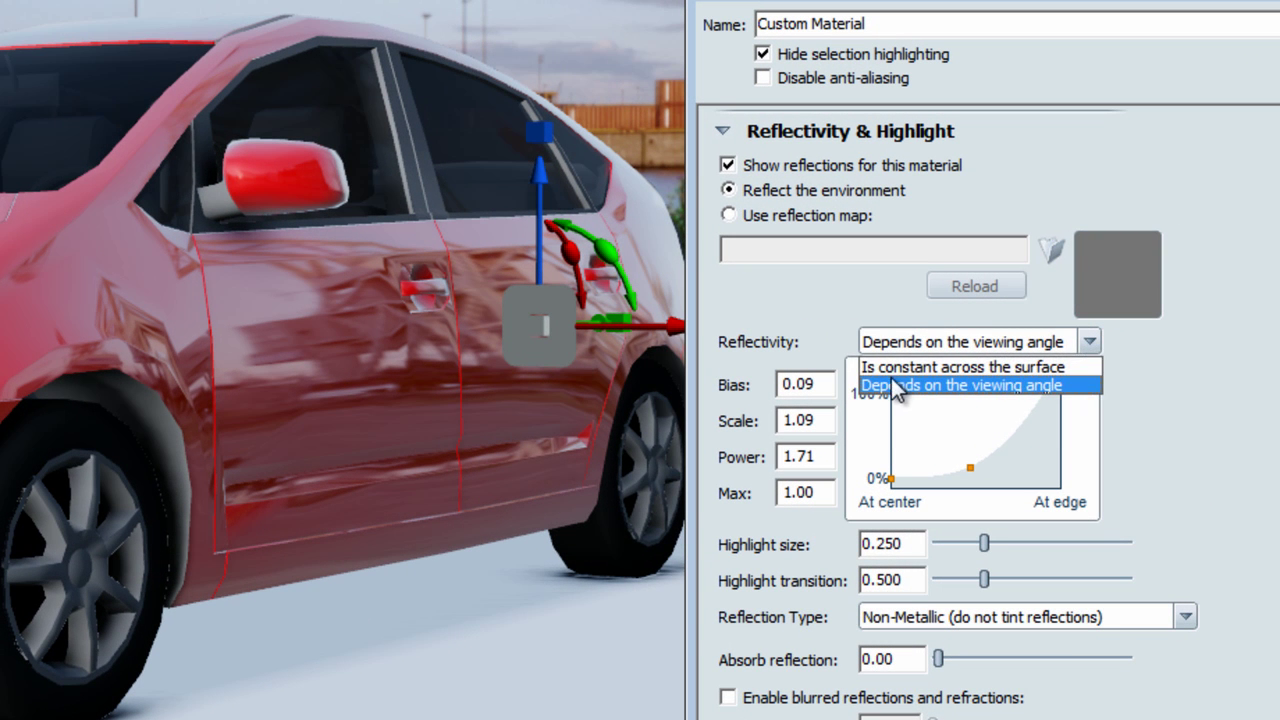
click(1020, 368)
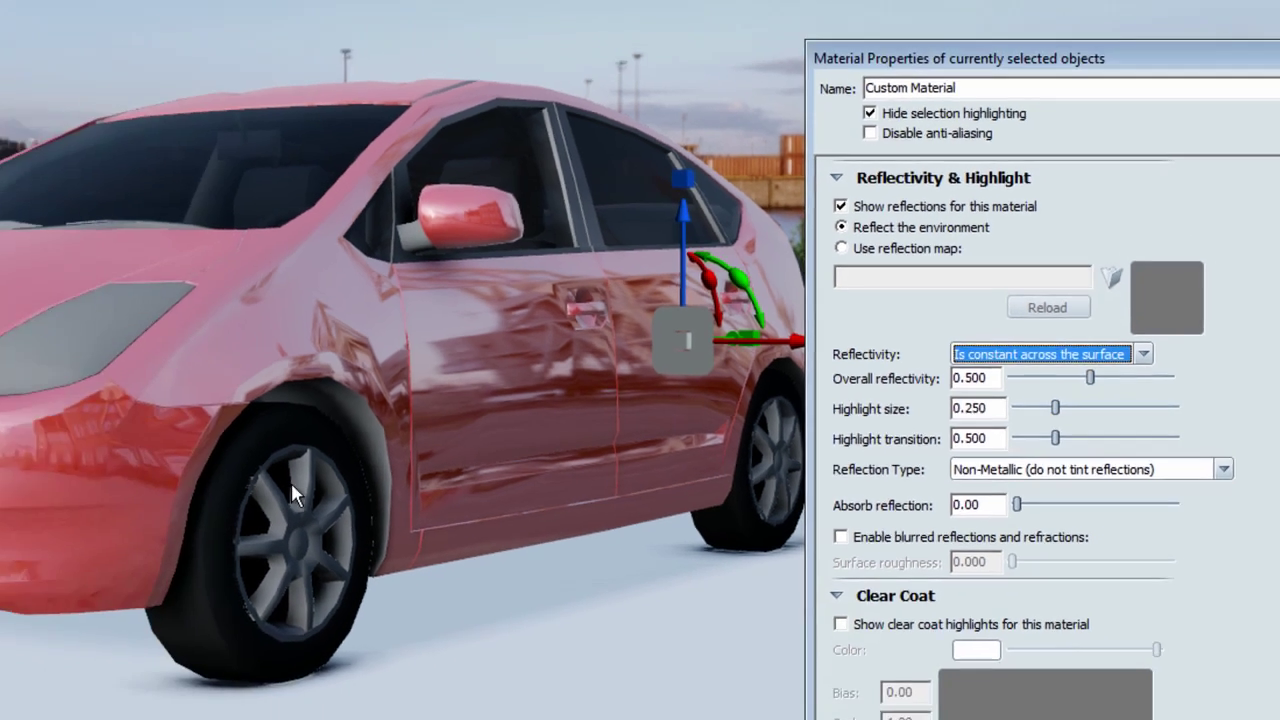
alt+drag(209, 387, 208, 582)
drag(479, 546, 414, 531)
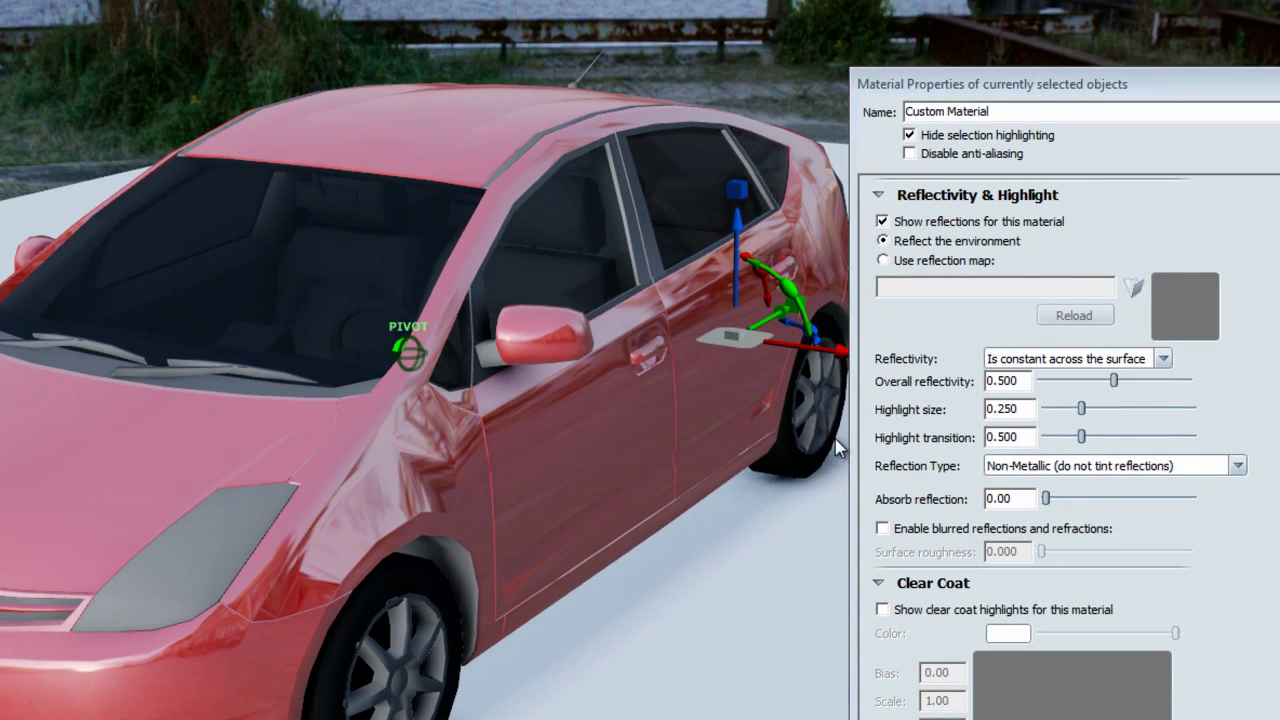
drag(1113, 381, 1210, 410)
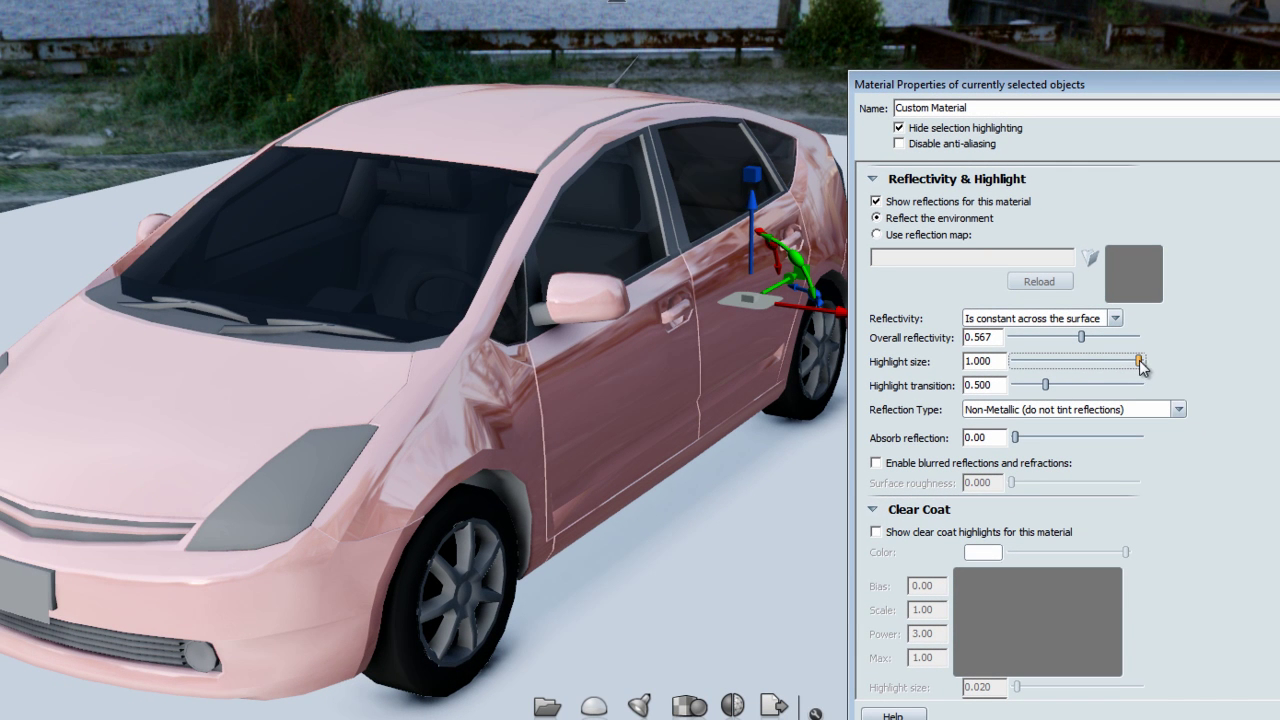
- Try a small highlight size of about 0.037, set it to about 0.299, and raise the highlight transition to about 1.381
drag(1139, 361, 1020, 361)
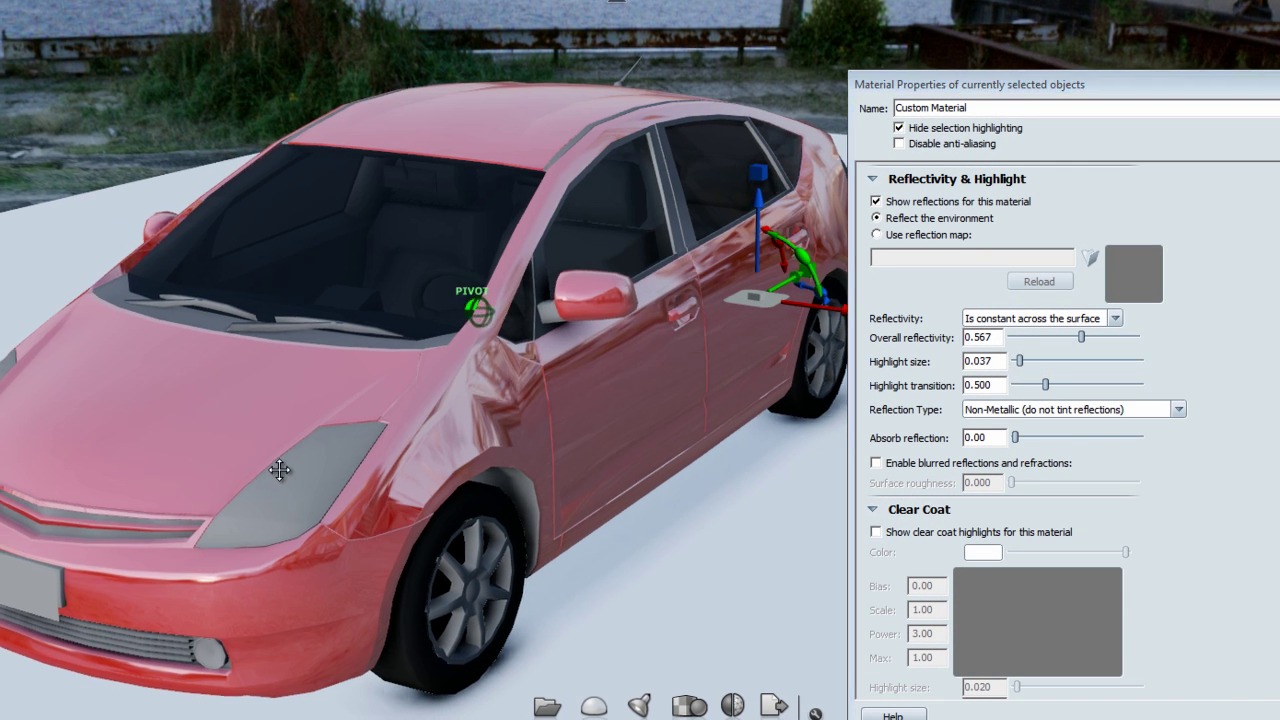
drag(279, 470, 387, 430)
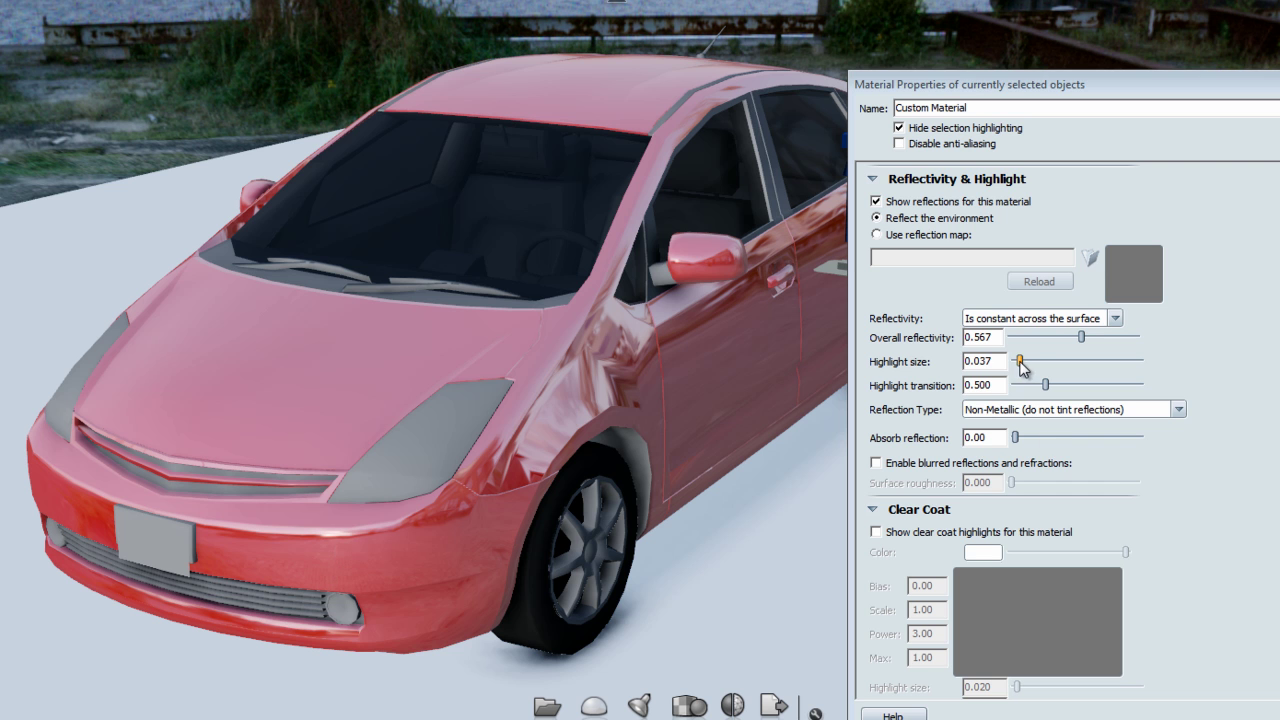
drag(1020, 362, 1024, 388)
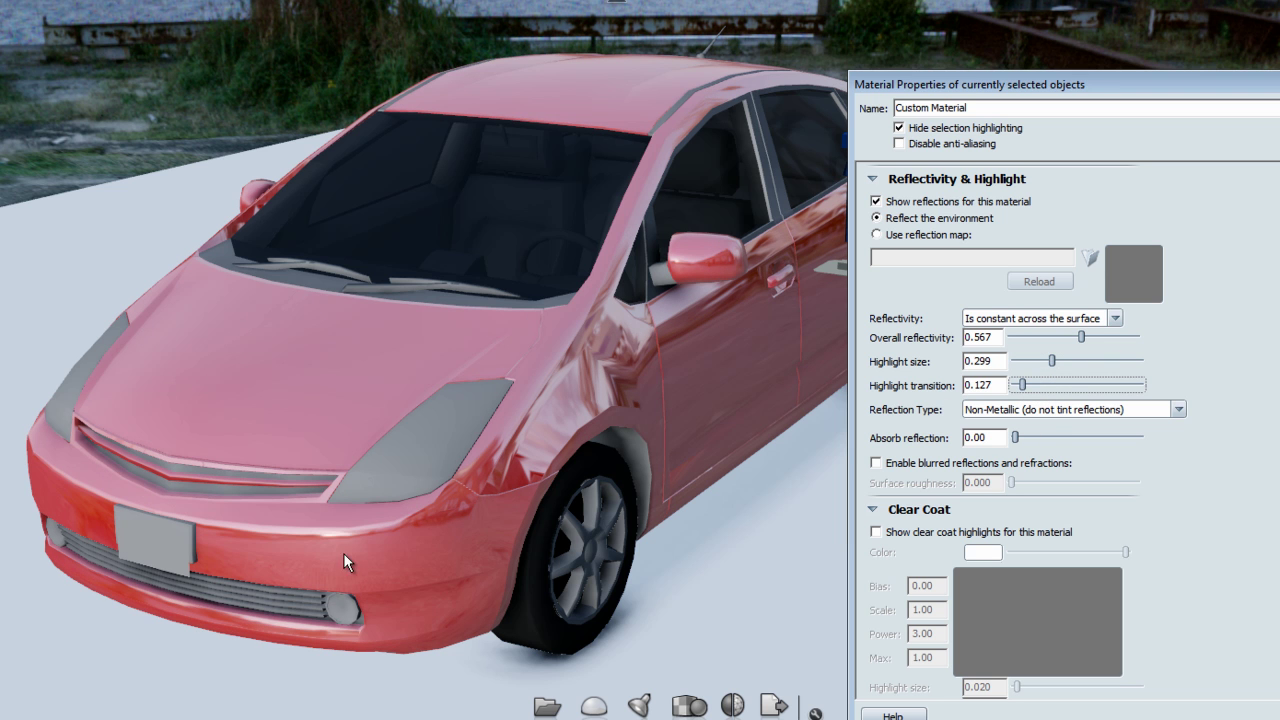
drag(1022, 386, 1100, 390)
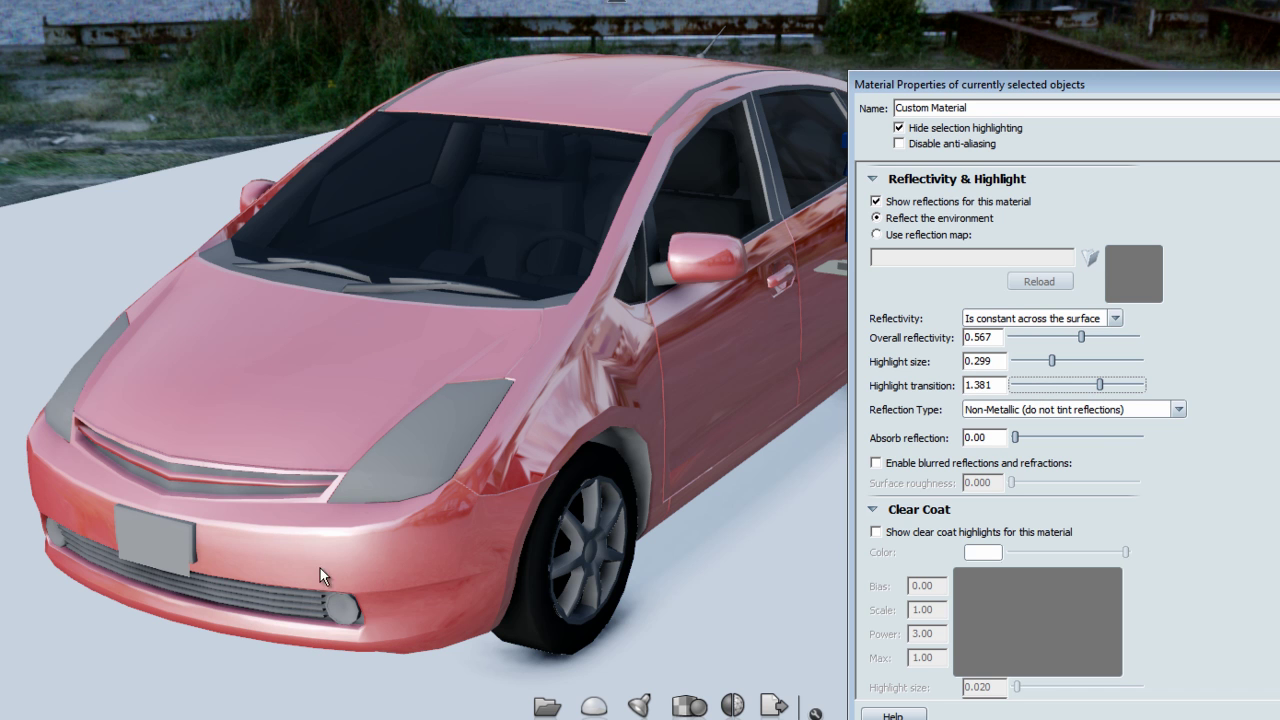
- Lower the highlight transition to about 0.604 and make the material's reflectivity depend on the viewing angle
drag(1100, 388, 1056, 388)
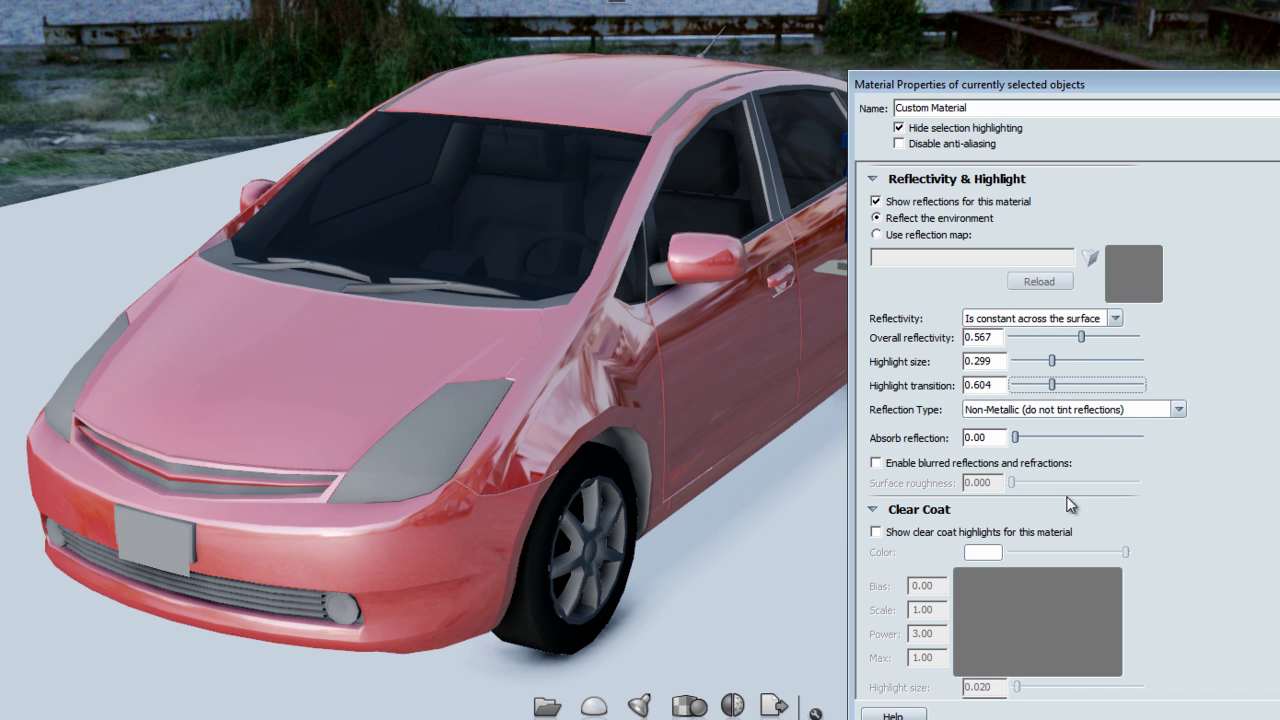
click(1115, 318)
click(1109, 347)
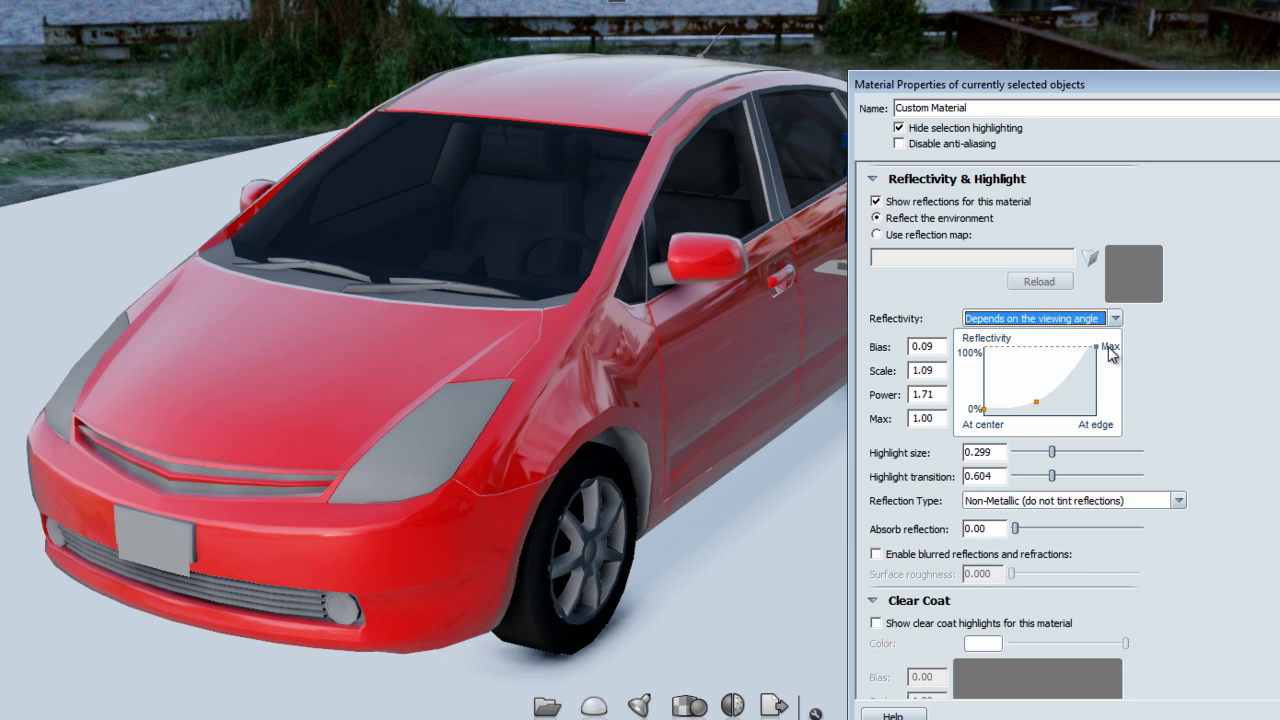
mouse_move(575, 512)
mouse_down()
mouse_move(580, 466)
mouse_move(386, 466)
mouse_move(306, 426)
mouse_move(328, 451)
mouse_move(620, 508)
mouse_up()
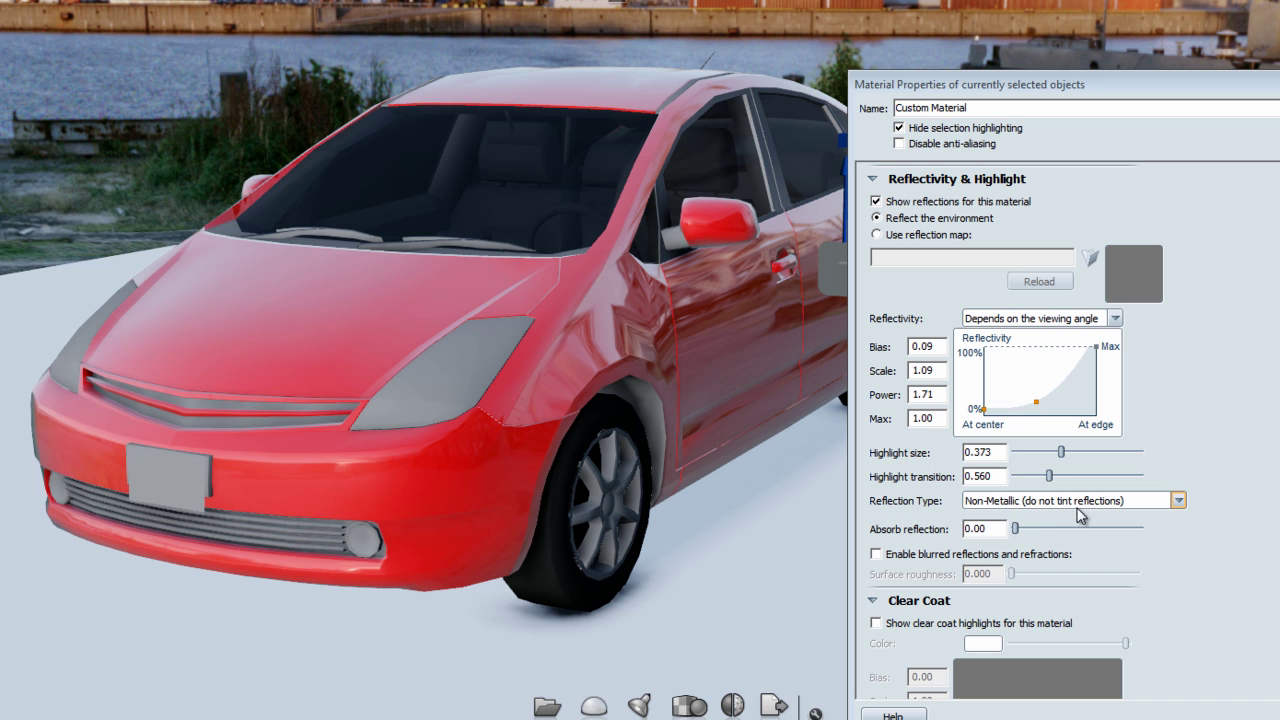
- Set the reflection type to Metallic and the material color to RGB 255, 35, 0 after trying cyan and yellow
click(1179, 501)
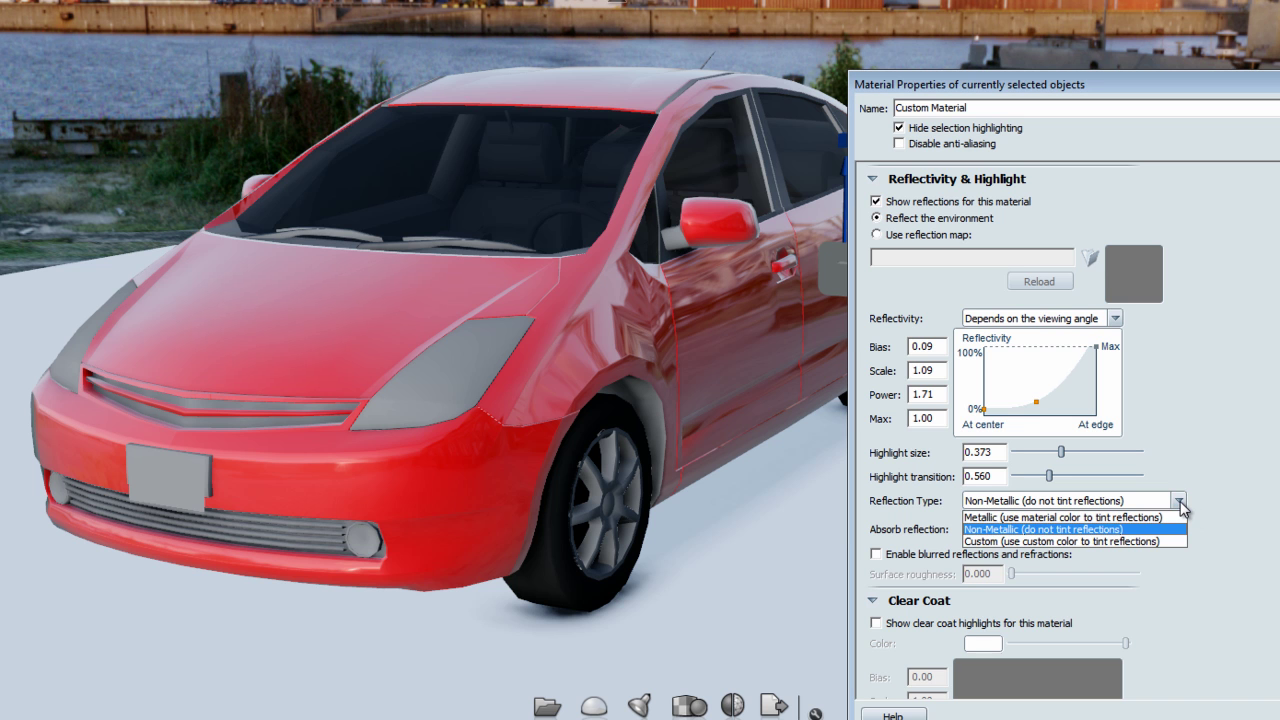
click(1045, 517)
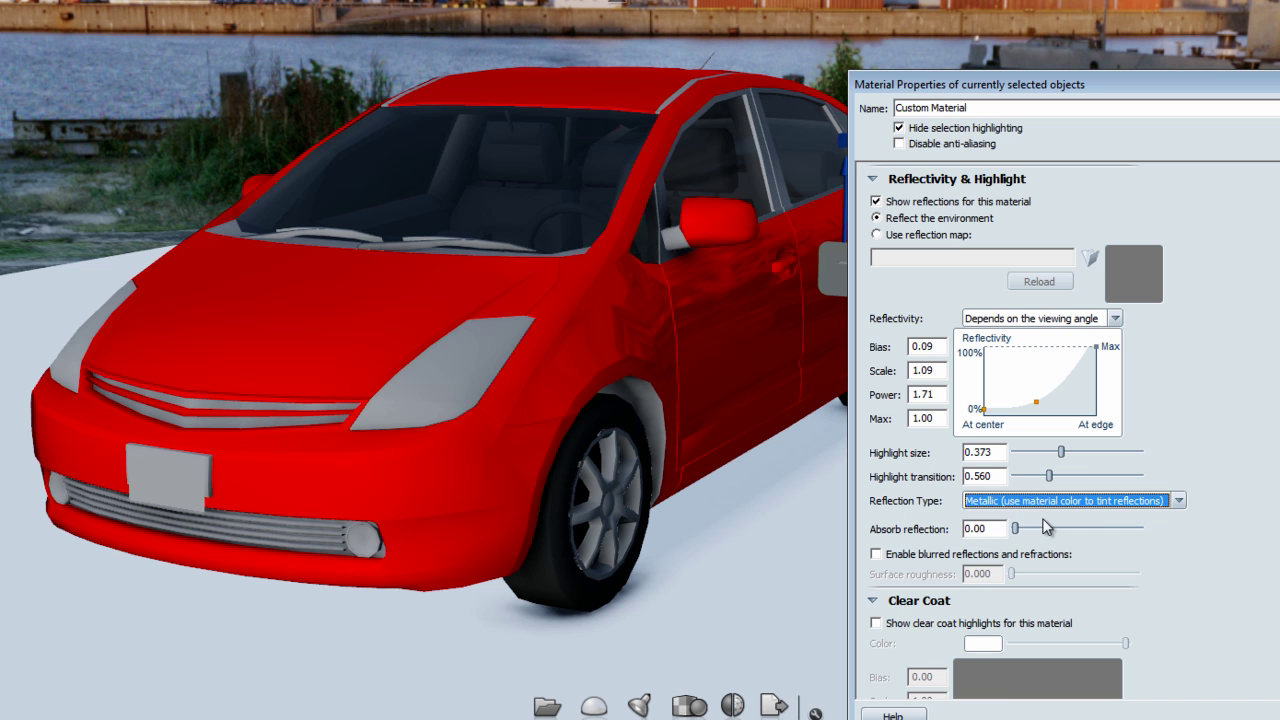
scroll(1060, 400, up, 4)
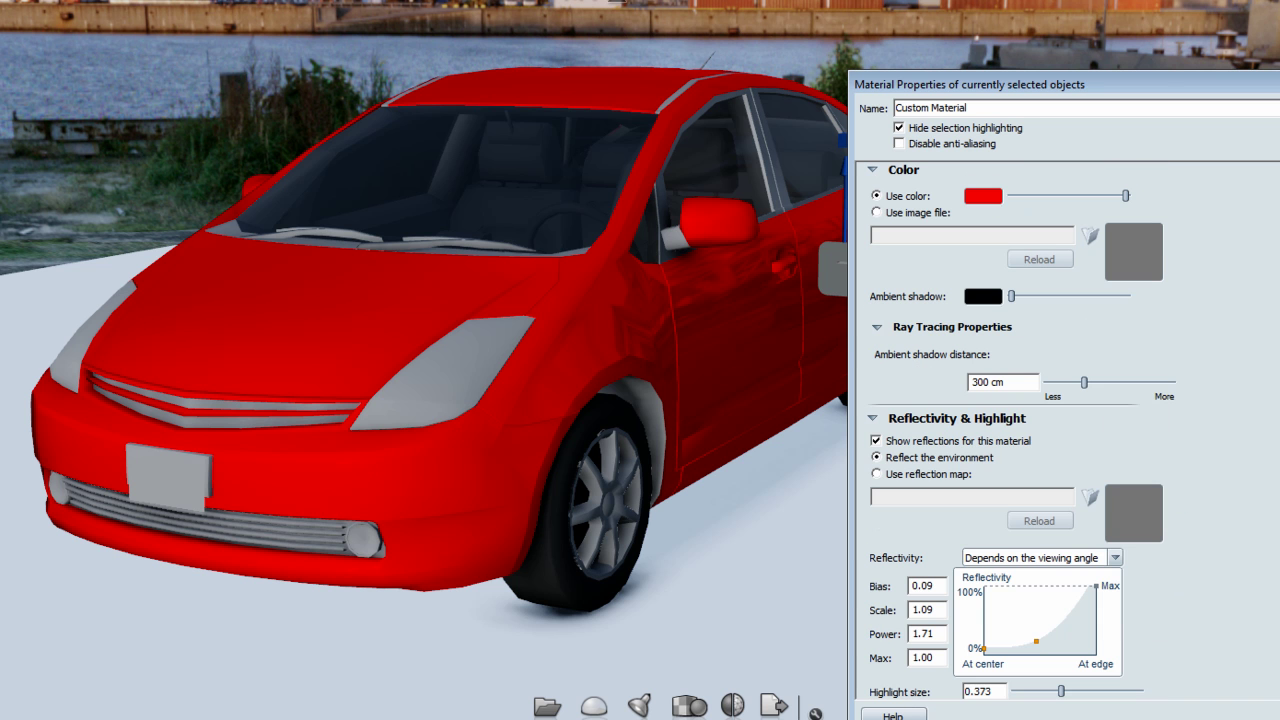
click(985, 198)
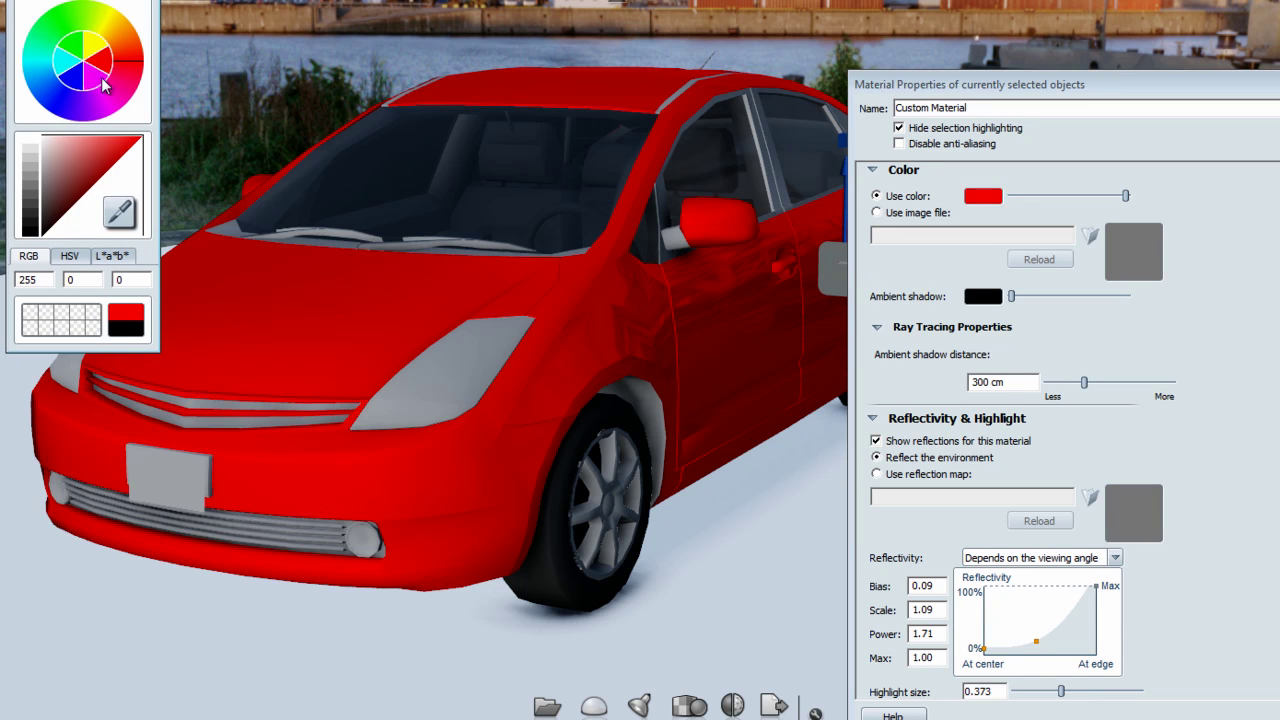
click(46, 69)
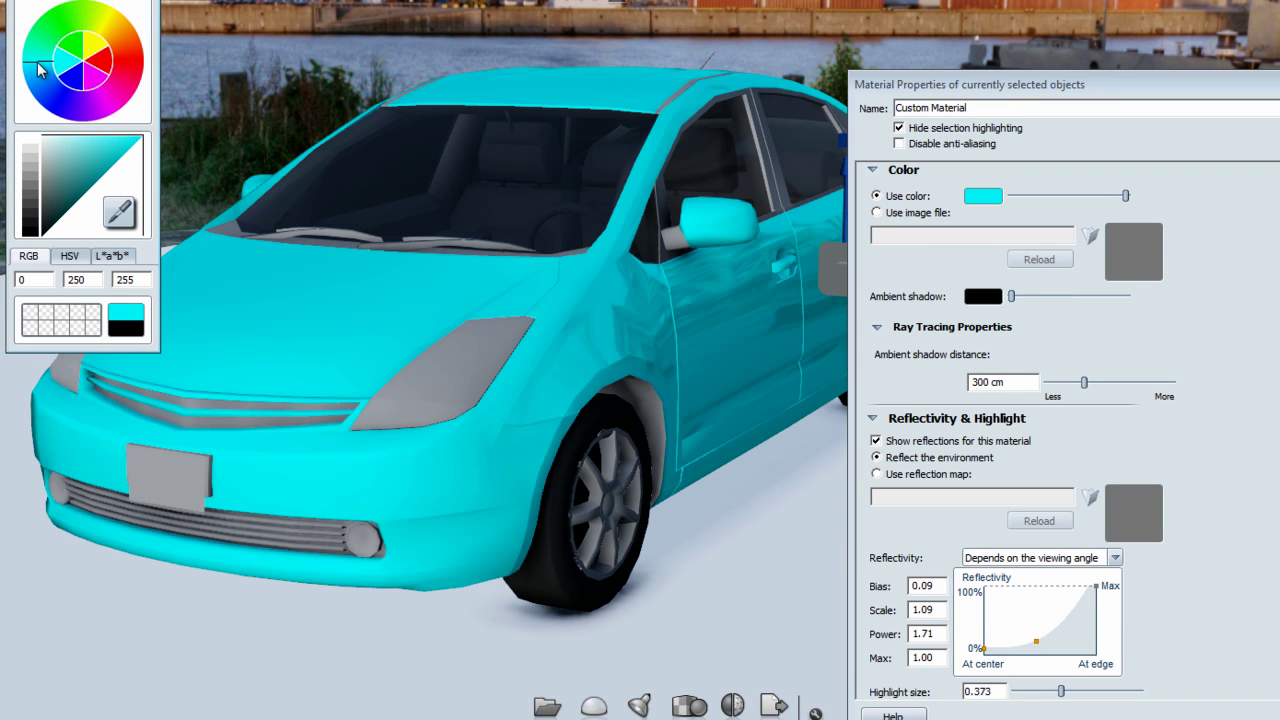
click(113, 31)
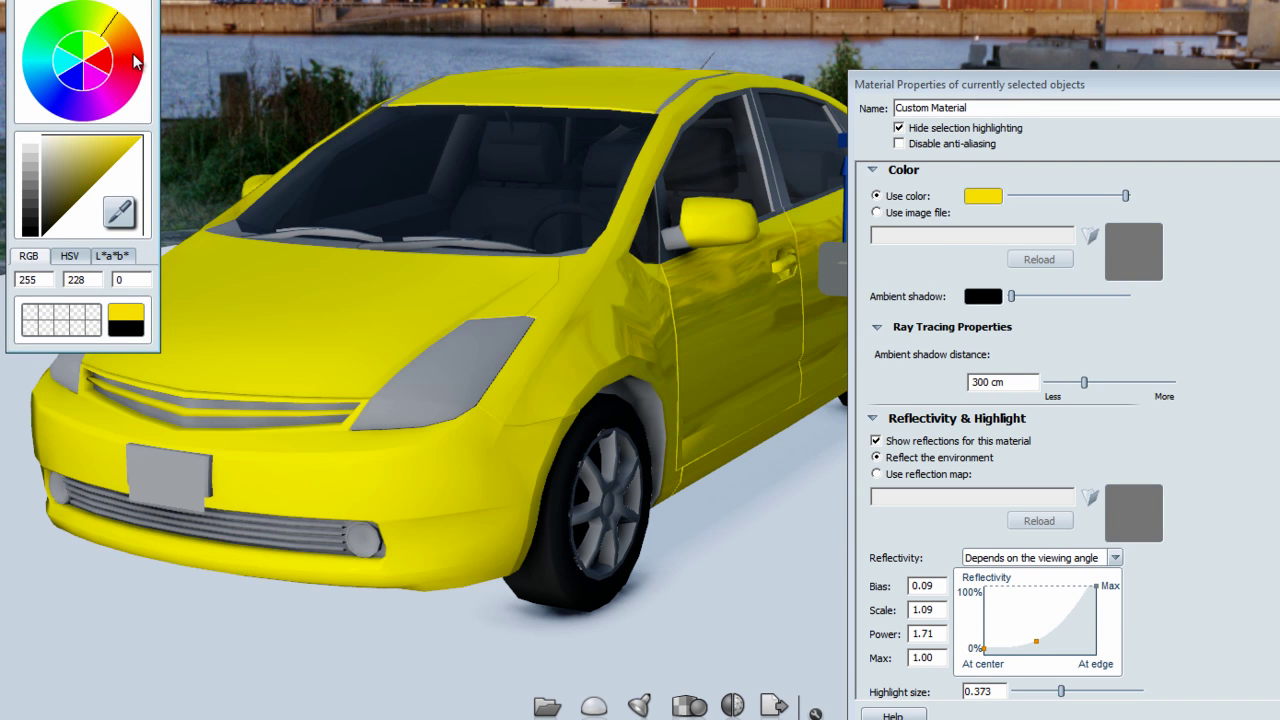
click(135, 62)
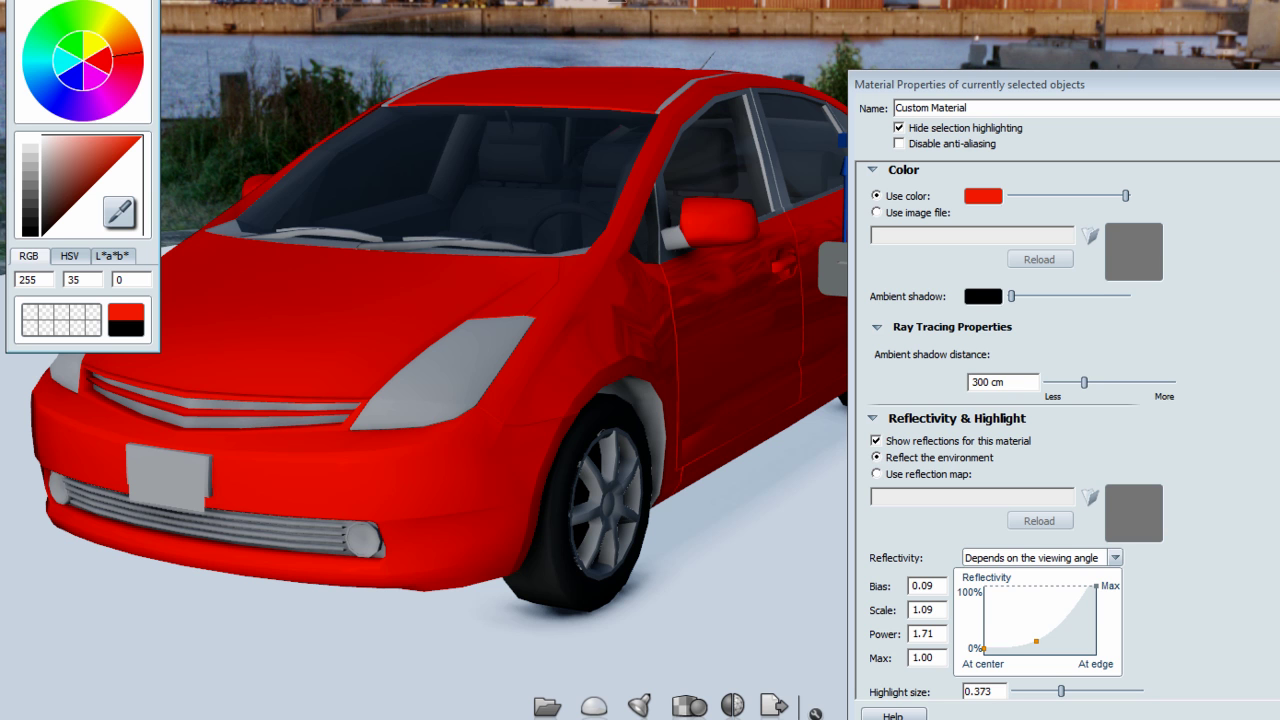
- Try the Custom reflection type with green, cyan, blue, magenta and orange tint colors
scroll(1065, 450, down, 3)
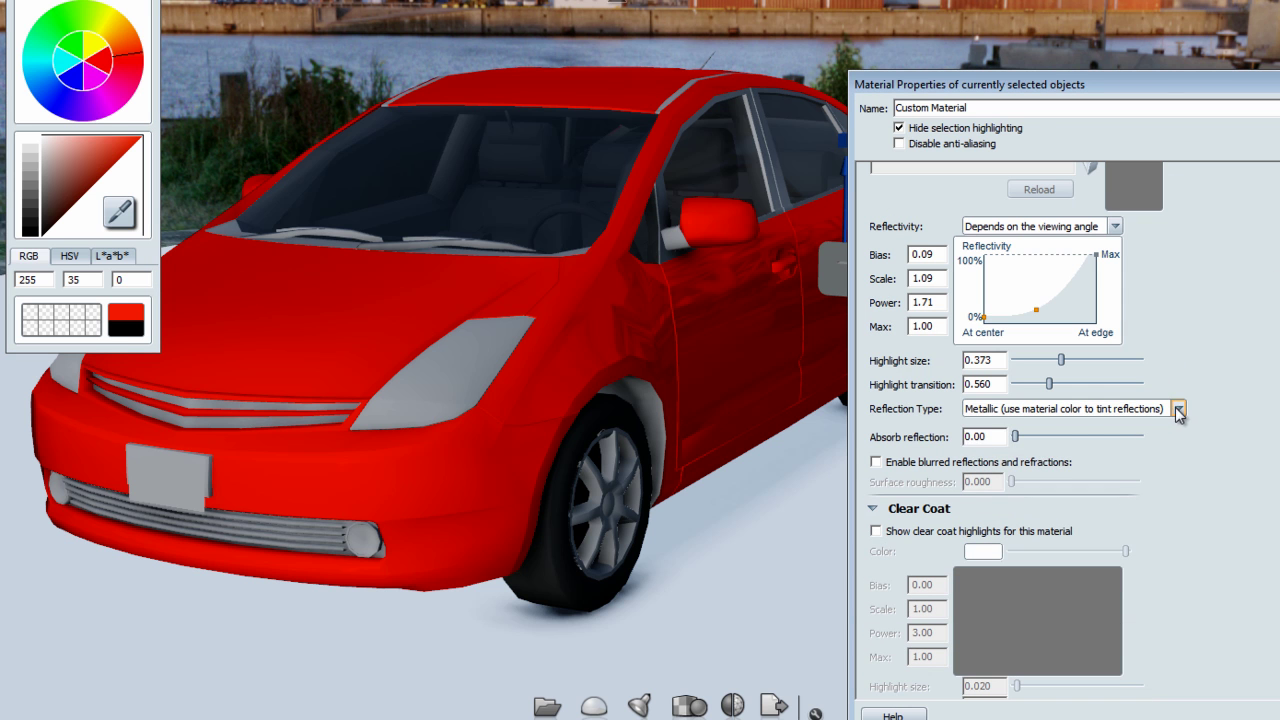
click(1179, 411)
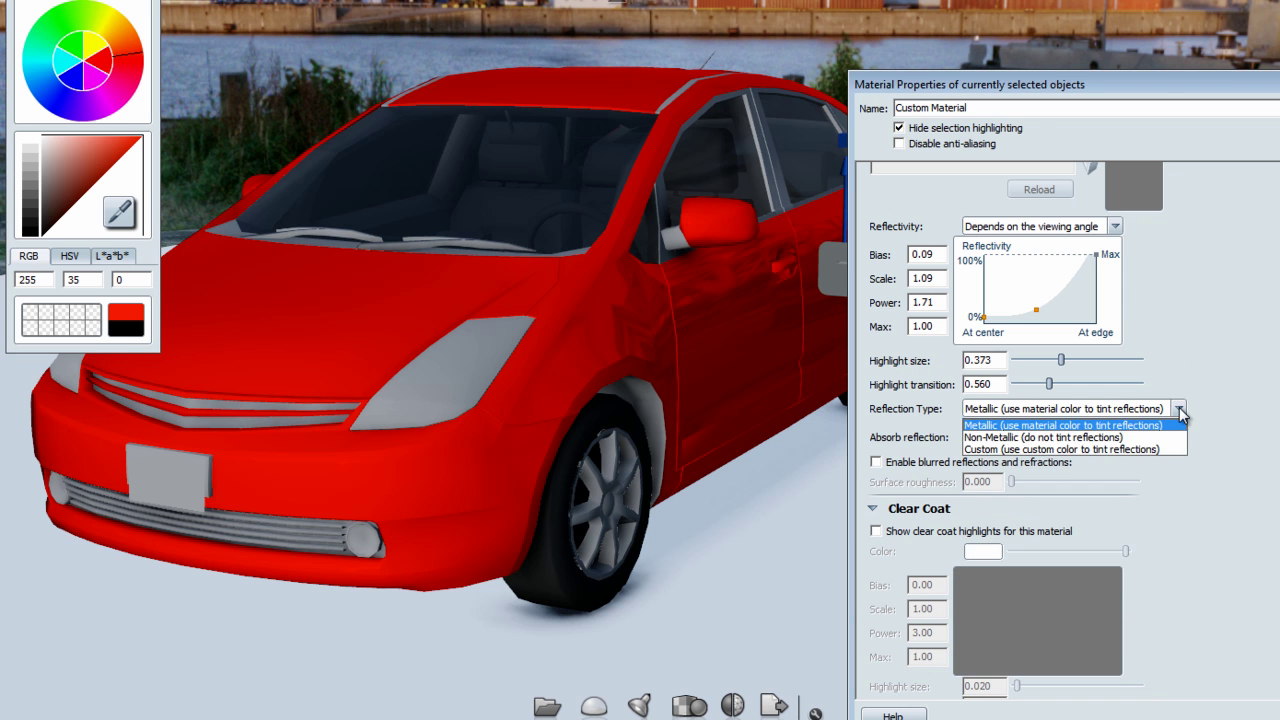
click(1079, 449)
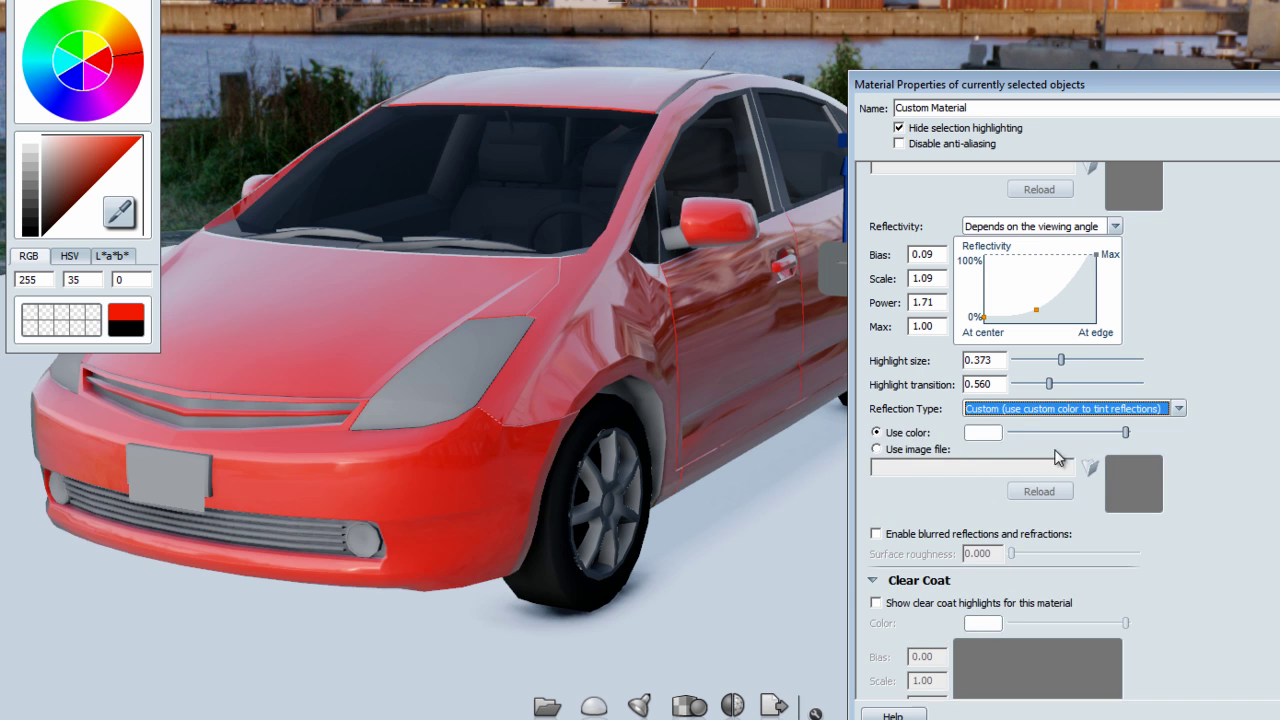
click(982, 433)
click(63, 20)
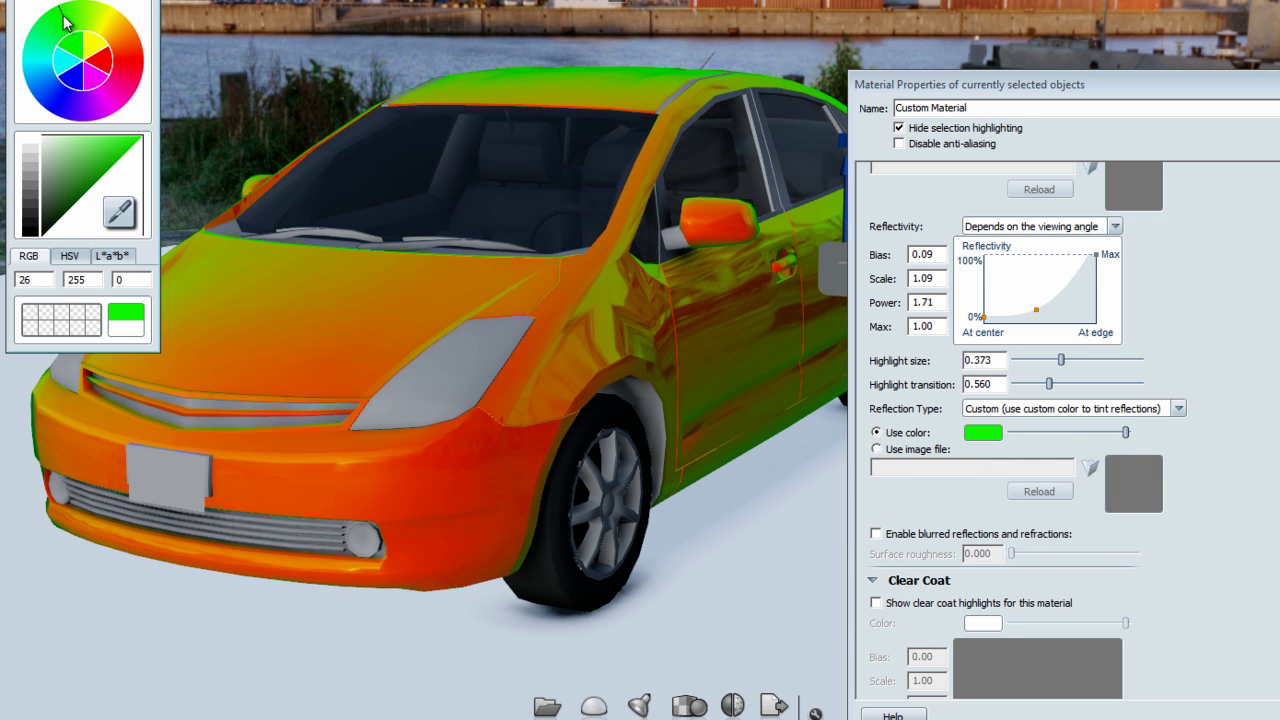
click(36, 75)
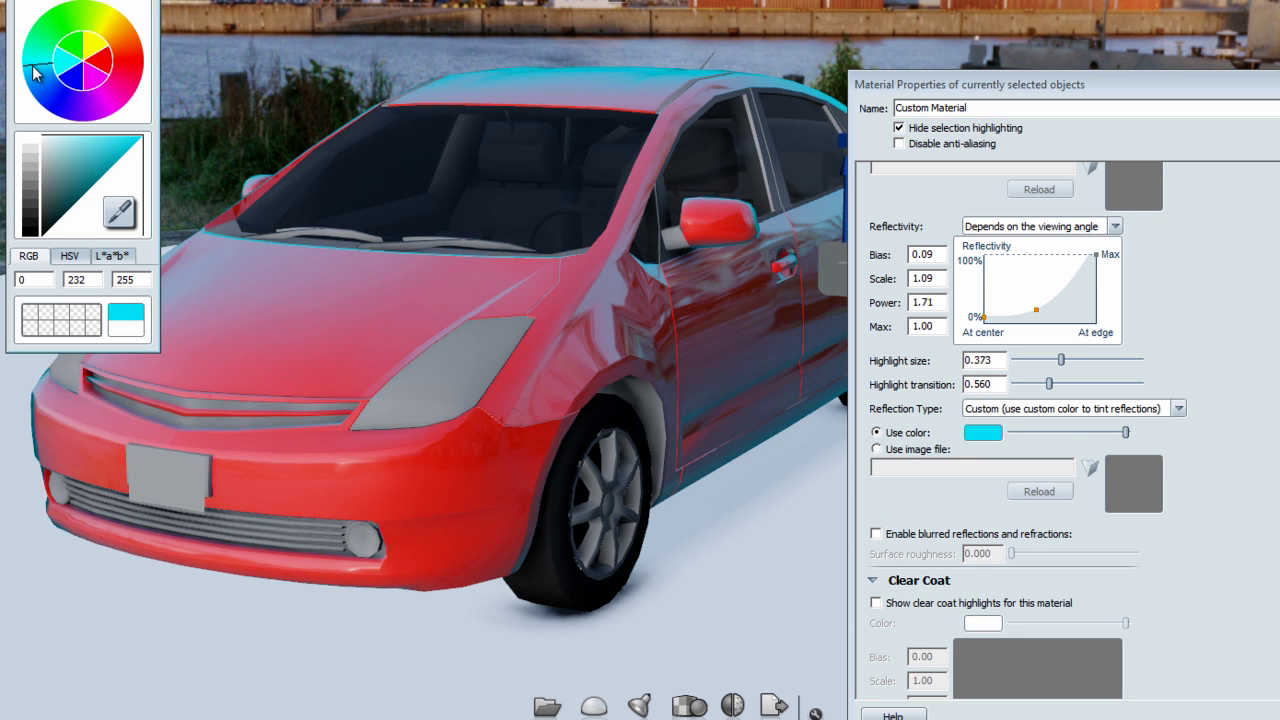
click(58, 110)
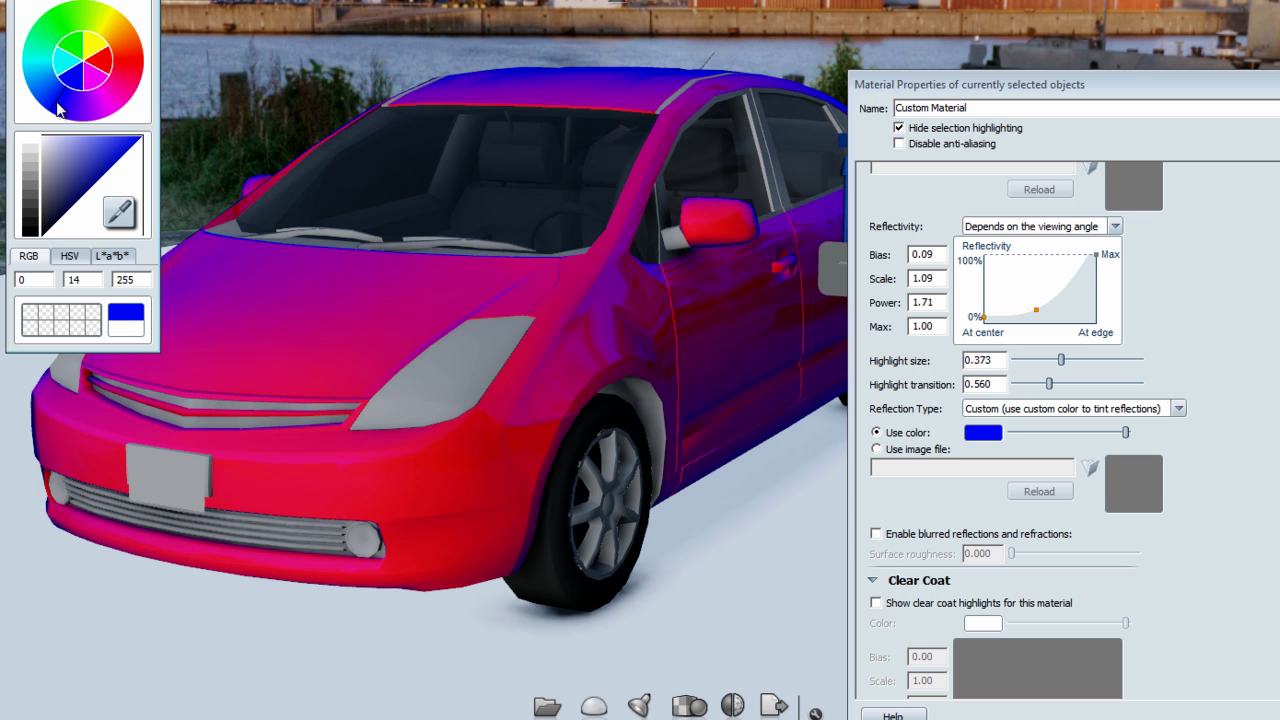
click(112, 111)
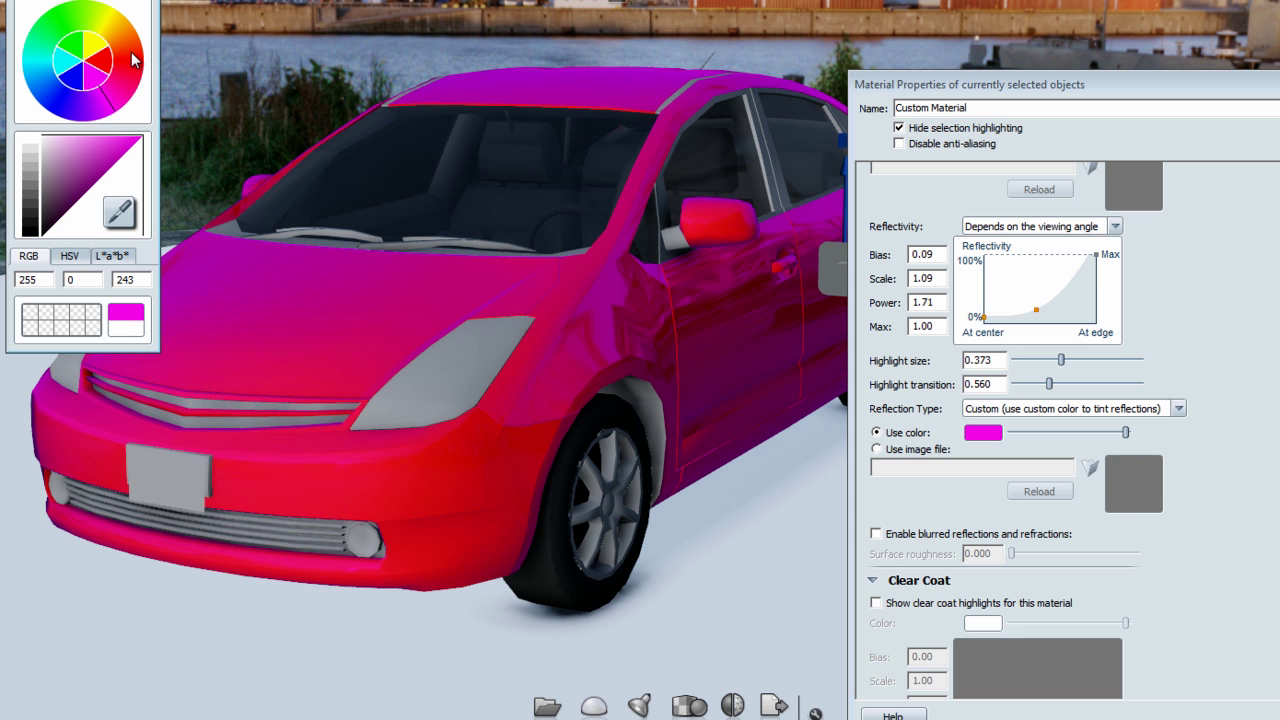
click(133, 60)
- Set the reflection type to Non-Metallic, and try an absorb reflection of about 0.99 before resetting it to 0.00
click(1179, 409)
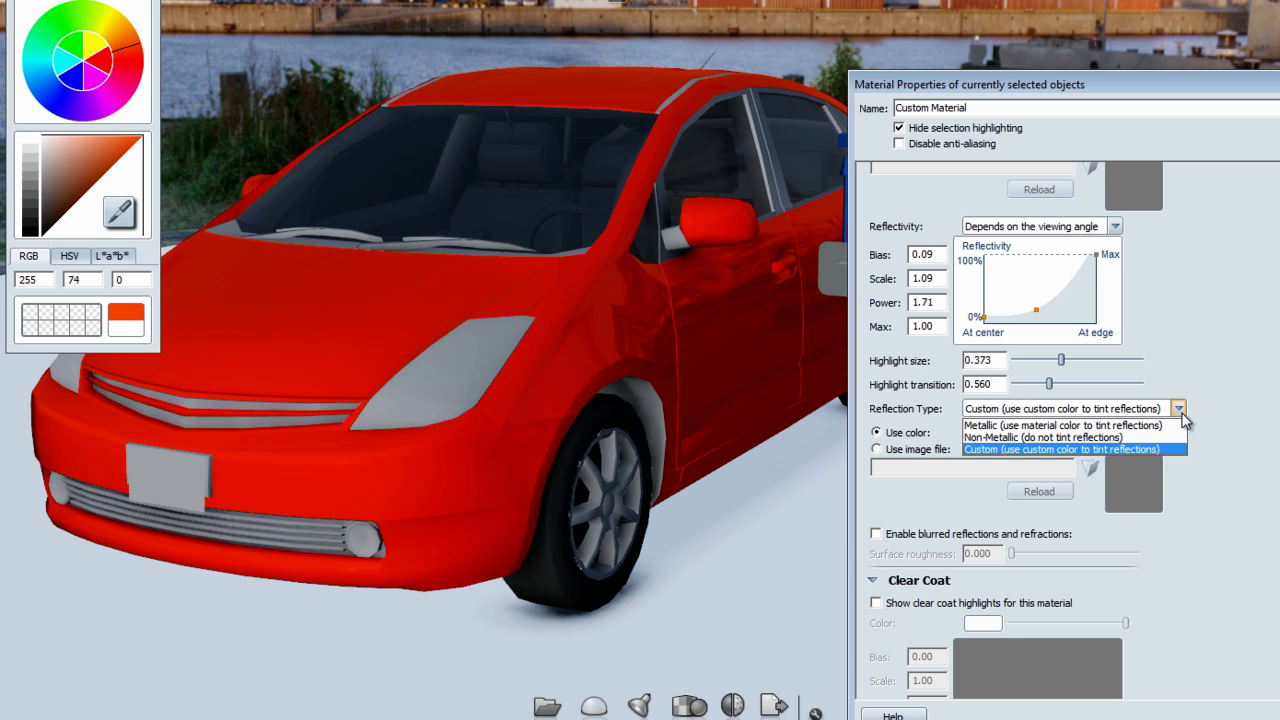
click(1168, 437)
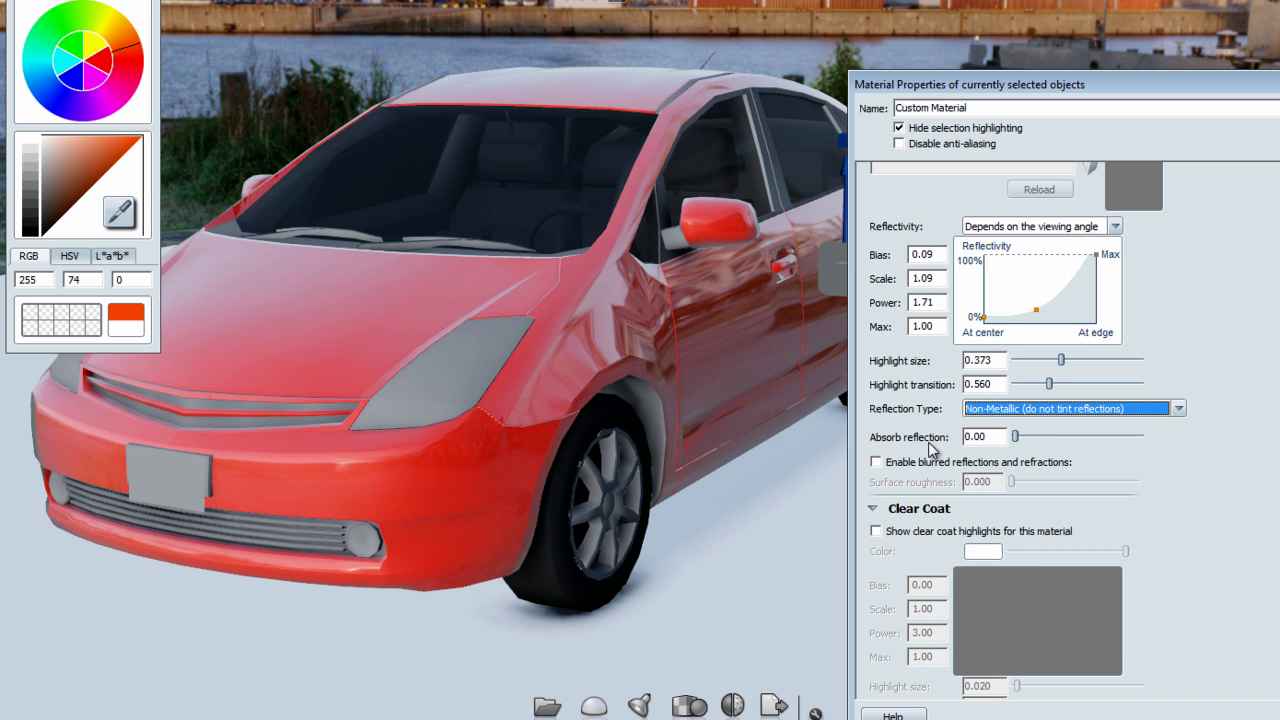
mouse_move(550, 400)
mouse_down()
mouse_move(445, 425)
mouse_move(345, 410)
mouse_move(314, 374)
mouse_up()
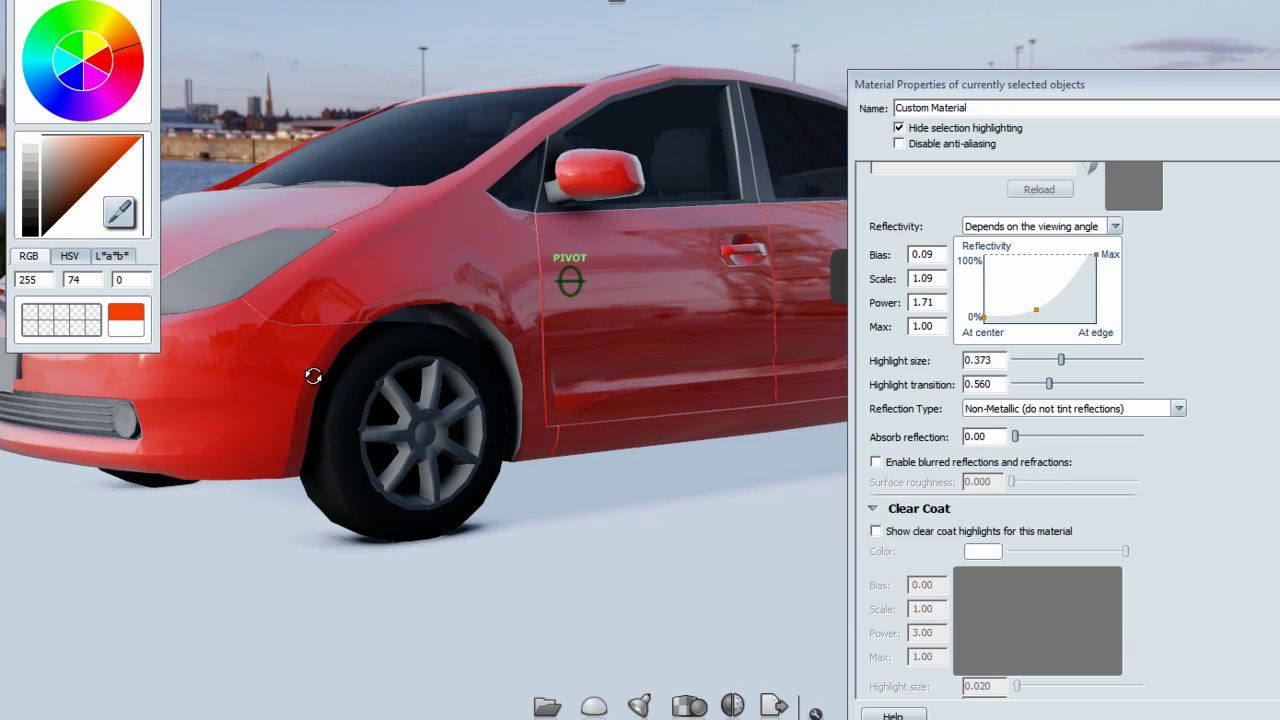
alt+middle_drag(571, 354, 258, 433)
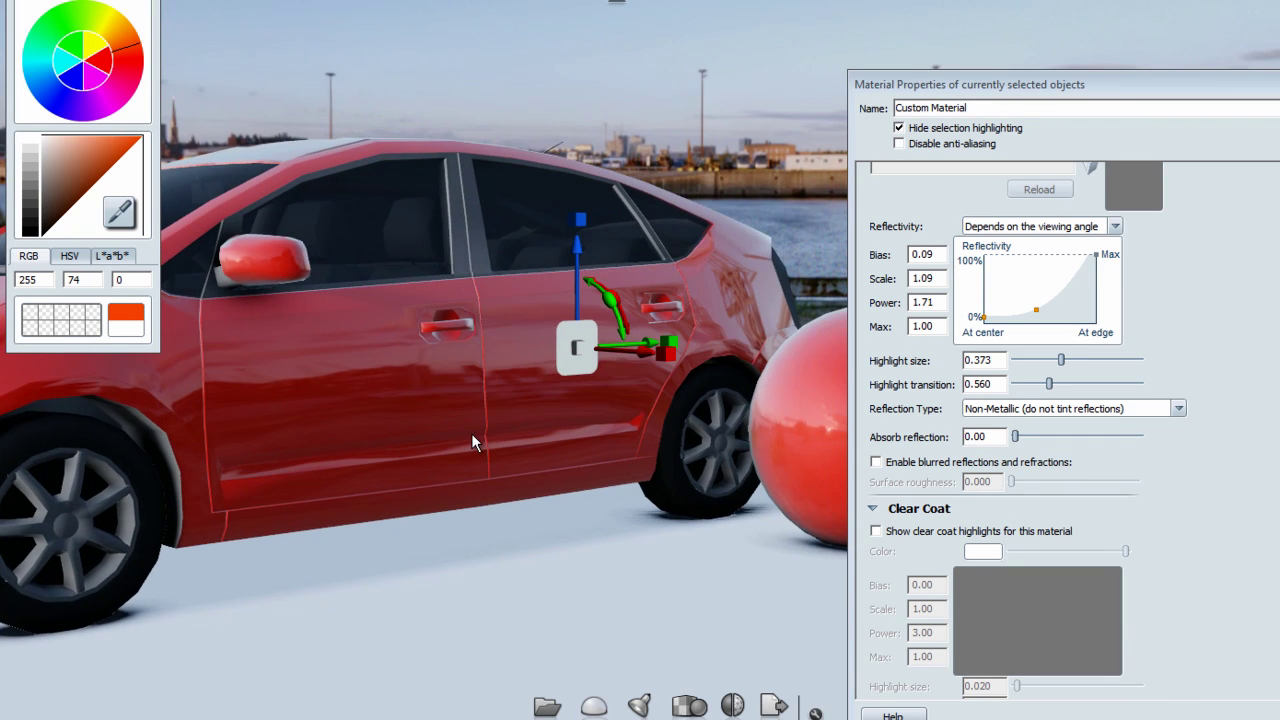
scroll(471, 433, up, 3)
mouse_move(550, 386)
alt+middle_down()
mouse_move(343, 383)
mouse_move(461, 360)
mouse_move(511, 334)
mouse_move(665, 315)
alt+middle_up()
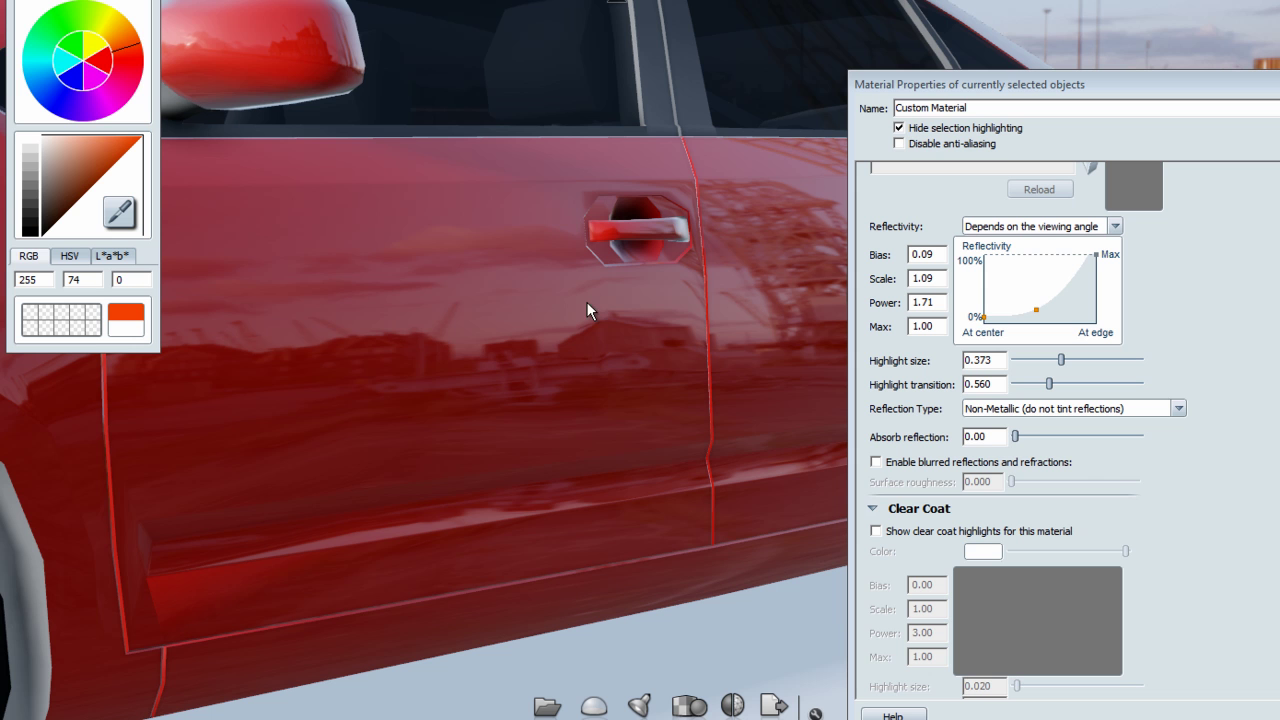
drag(1015, 437, 1139, 443)
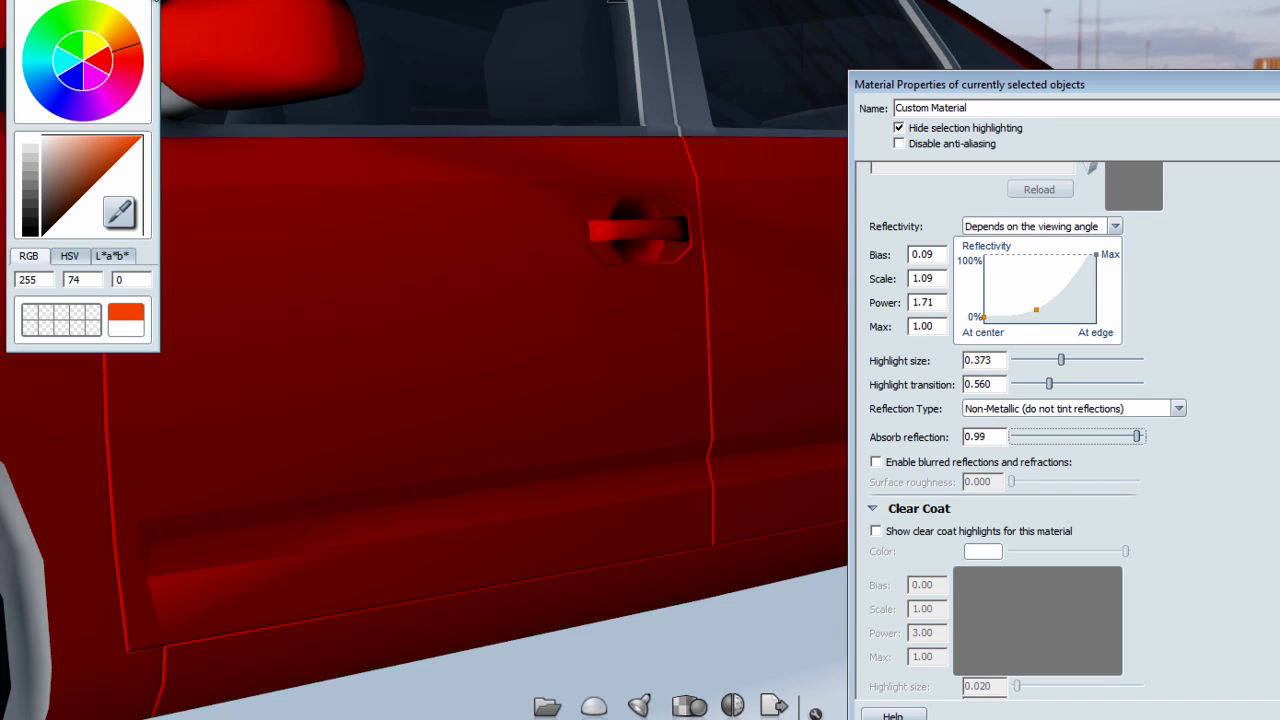
drag(1137, 437, 1016, 449)
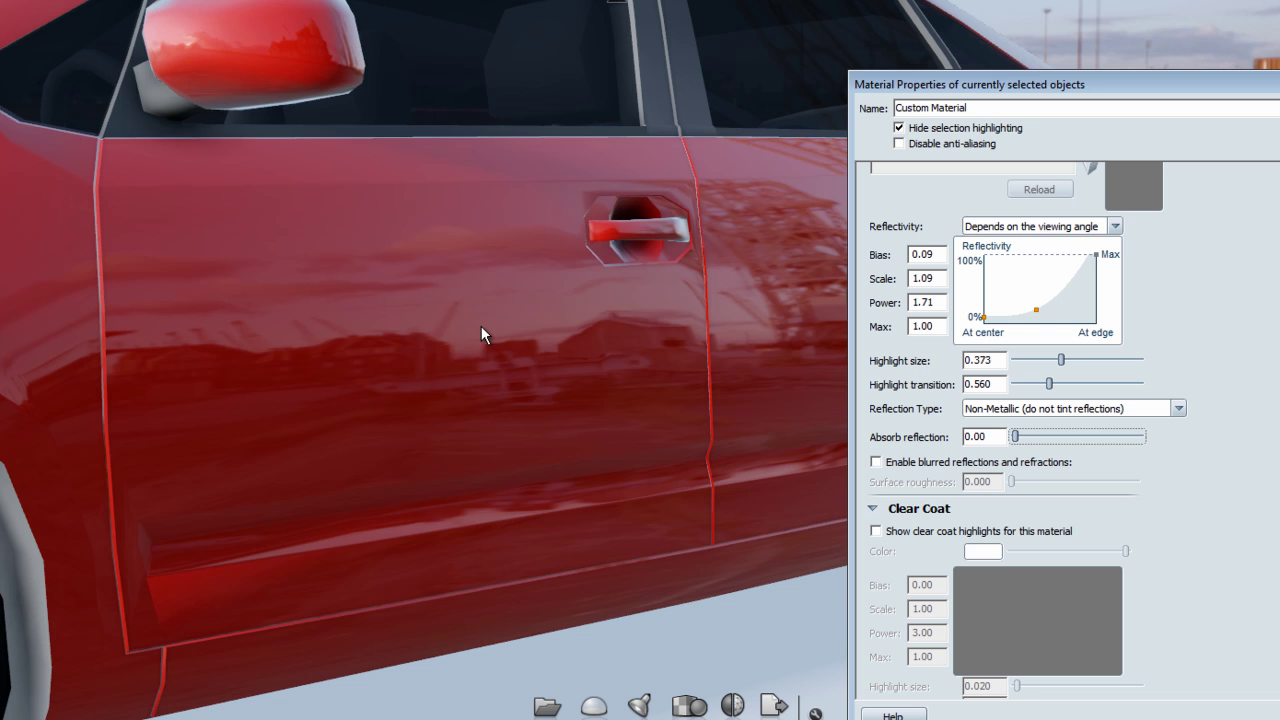
- Enable blurred reflections and refractions, trying a surface roughness of about 0.104 and reducing it to about 0.037
mouse_move(450, 346)
mouse_down()
mouse_move(449, 368)
mouse_move(466, 343)
mouse_move(417, 346)
mouse_move(463, 346)
mouse_up()
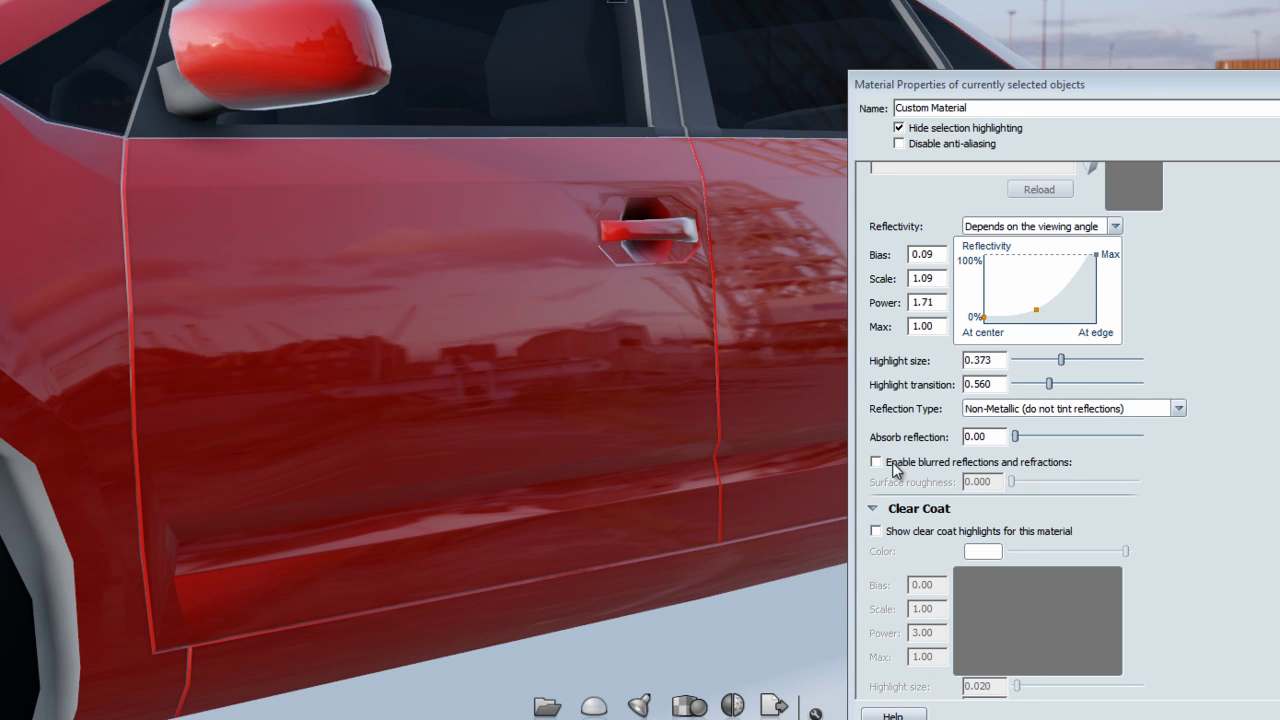
drag(651, 417, 47, 485)
drag(481, 389, 573, 410)
middle_drag(276, 418, 843, 283)
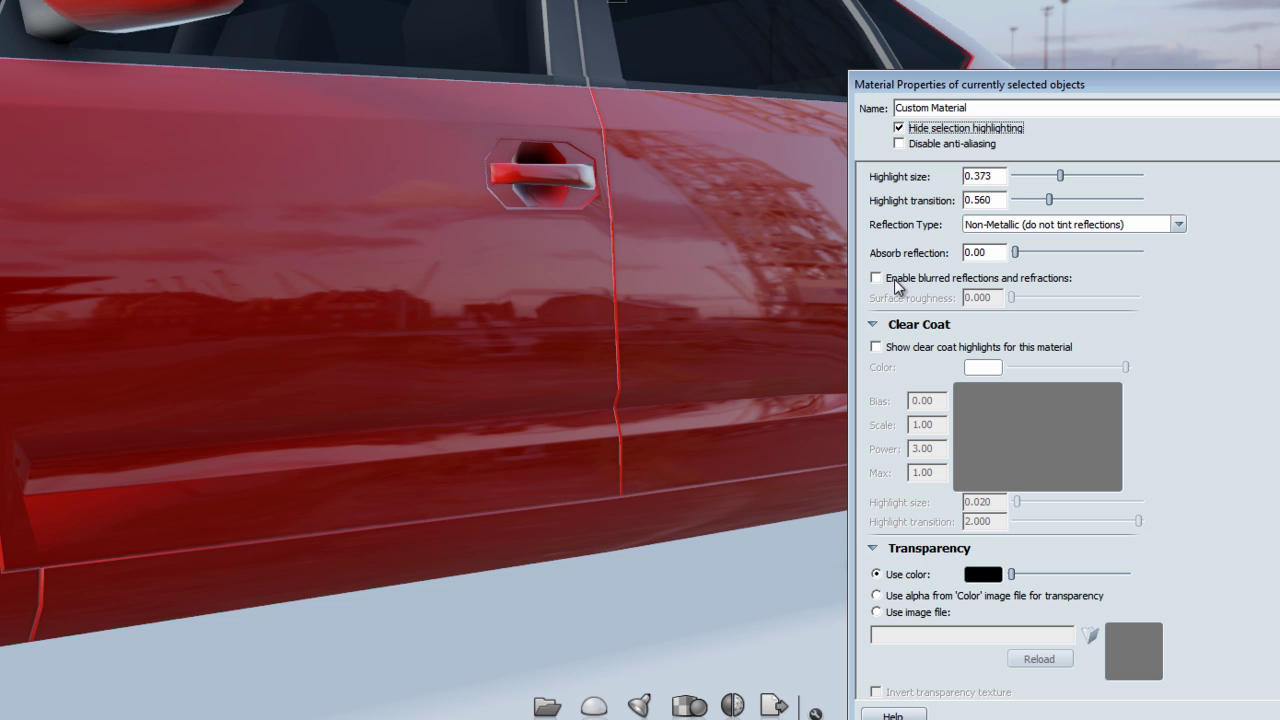
click(878, 281)
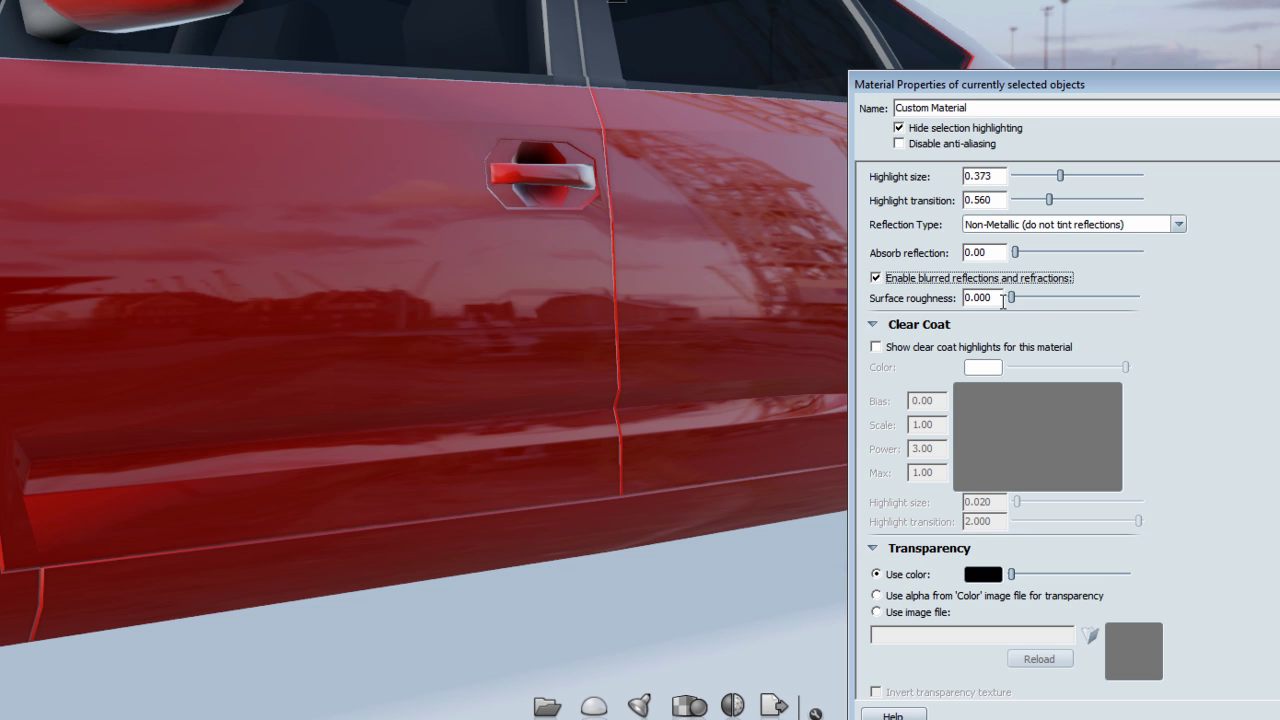
drag(1011, 300, 1026, 305)
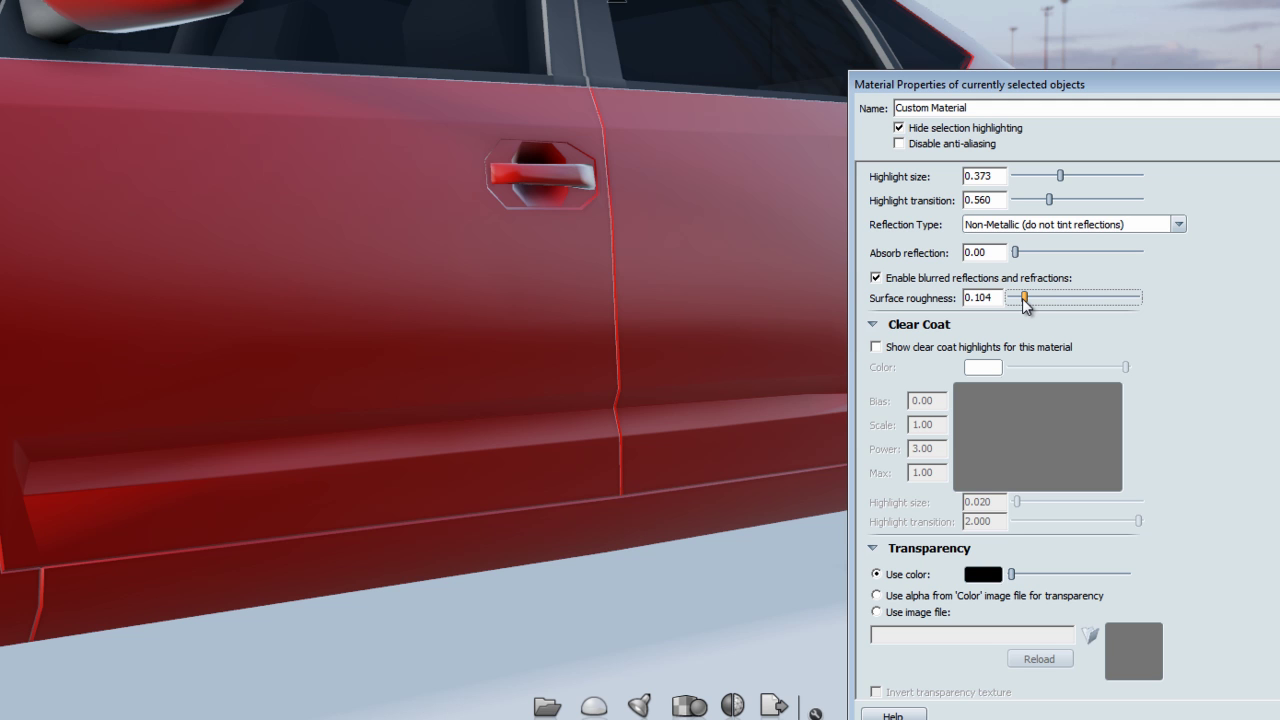
drag(1025, 305, 1020, 305)
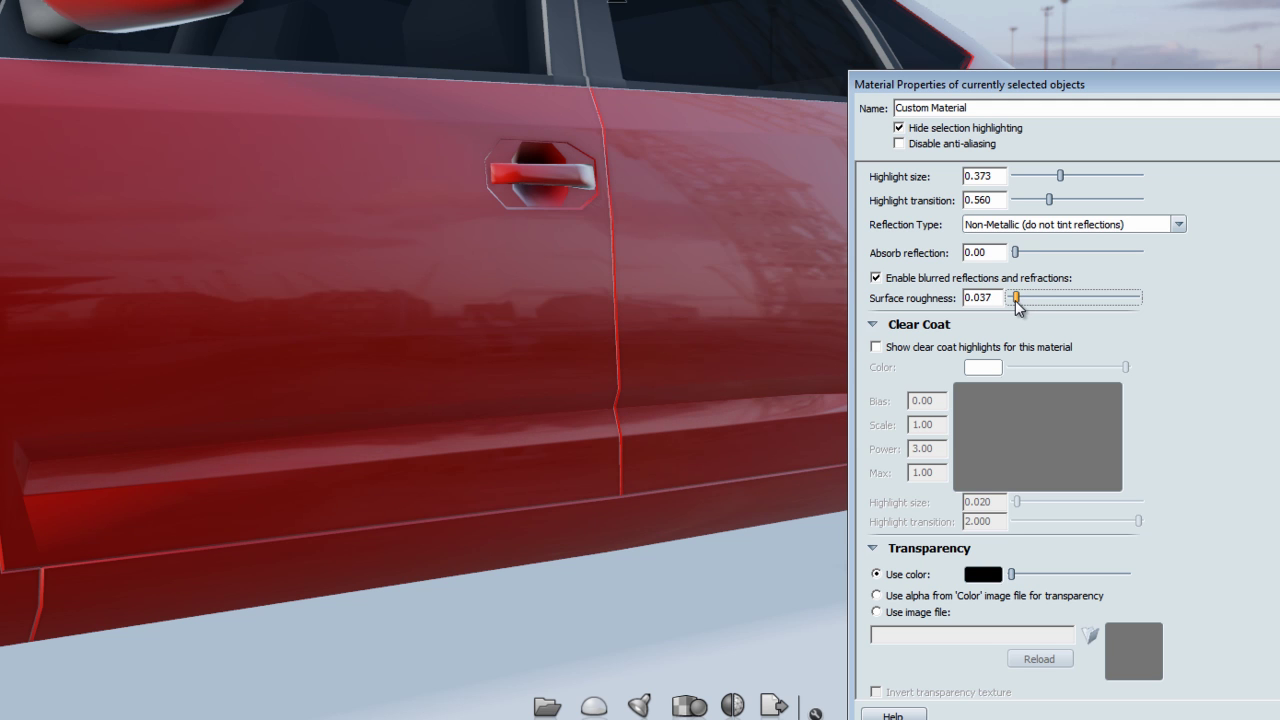
- Raise the surface roughness to about 0.216 while viewing the car doors from a shallower angle
drag(400, 331, 543, 334)
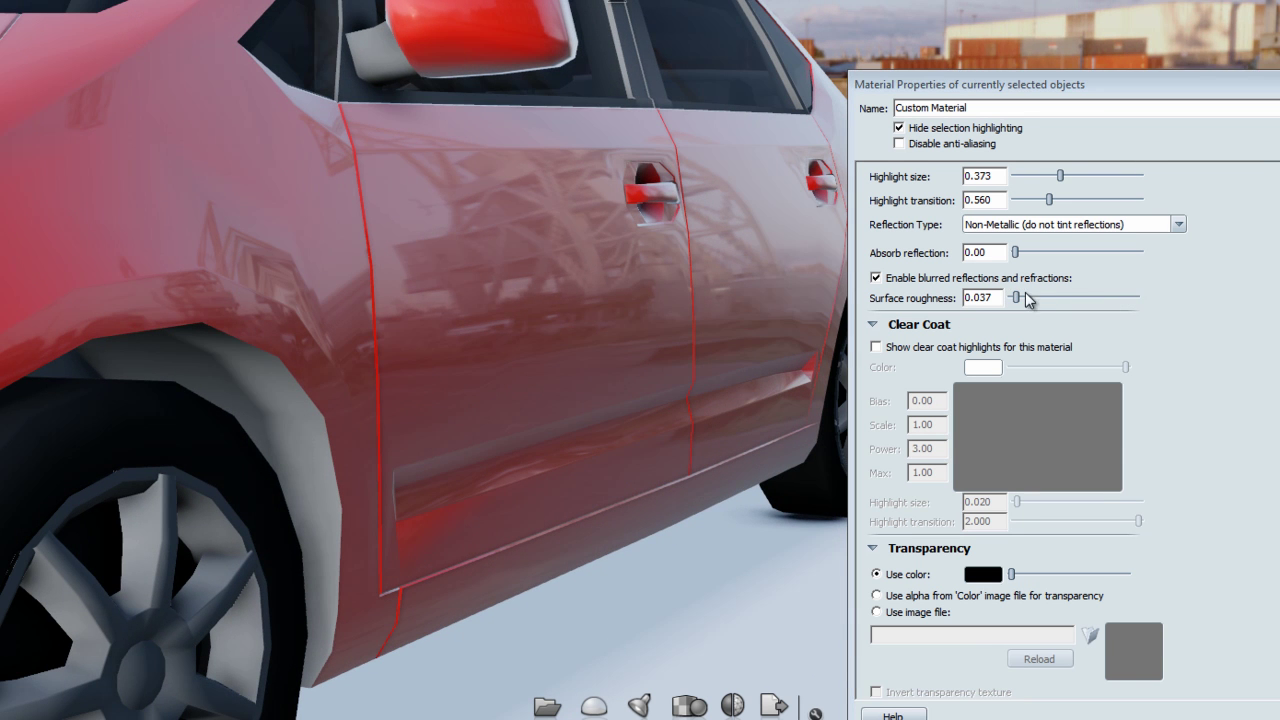
drag(1018, 305, 1040, 302)
mouse_move(474, 277)
mouse_down()
mouse_move(580, 302)
mouse_move(746, 286)
mouse_move(649, 306)
mouse_move(486, 298)
mouse_move(423, 277)
mouse_up()
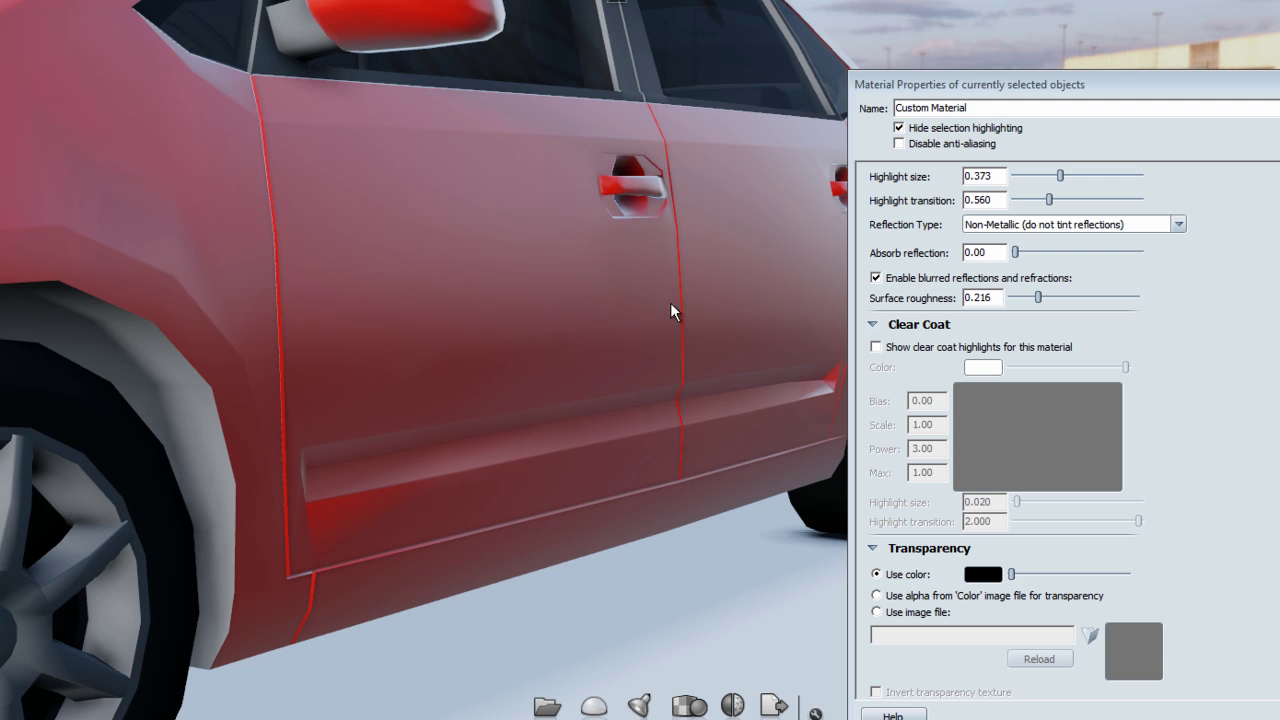
- Check the blurred reflections on the two spheres, reset the surface roughness to 0.000 and disable blurred reflections and refractions
alt+middle_drag(671, 309, 254, 360)
alt+middle_drag(563, 352, 445, 473)
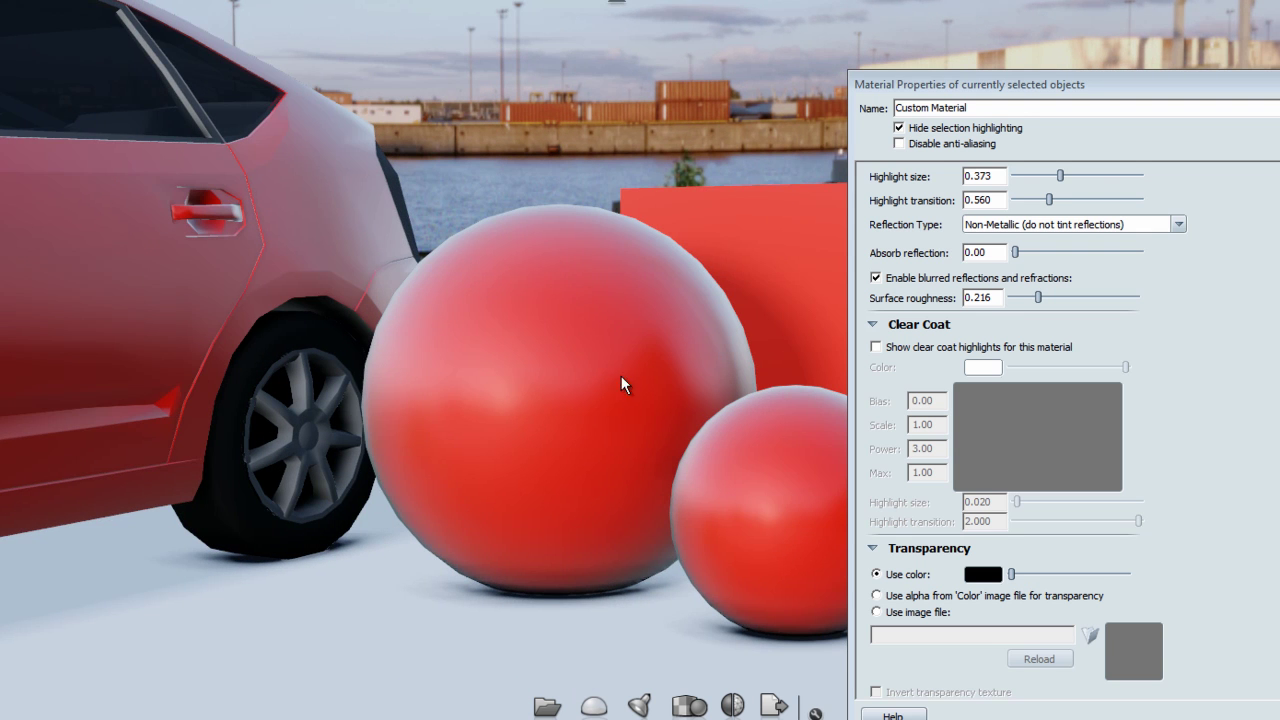
middle_drag(621, 385, 348, 355)
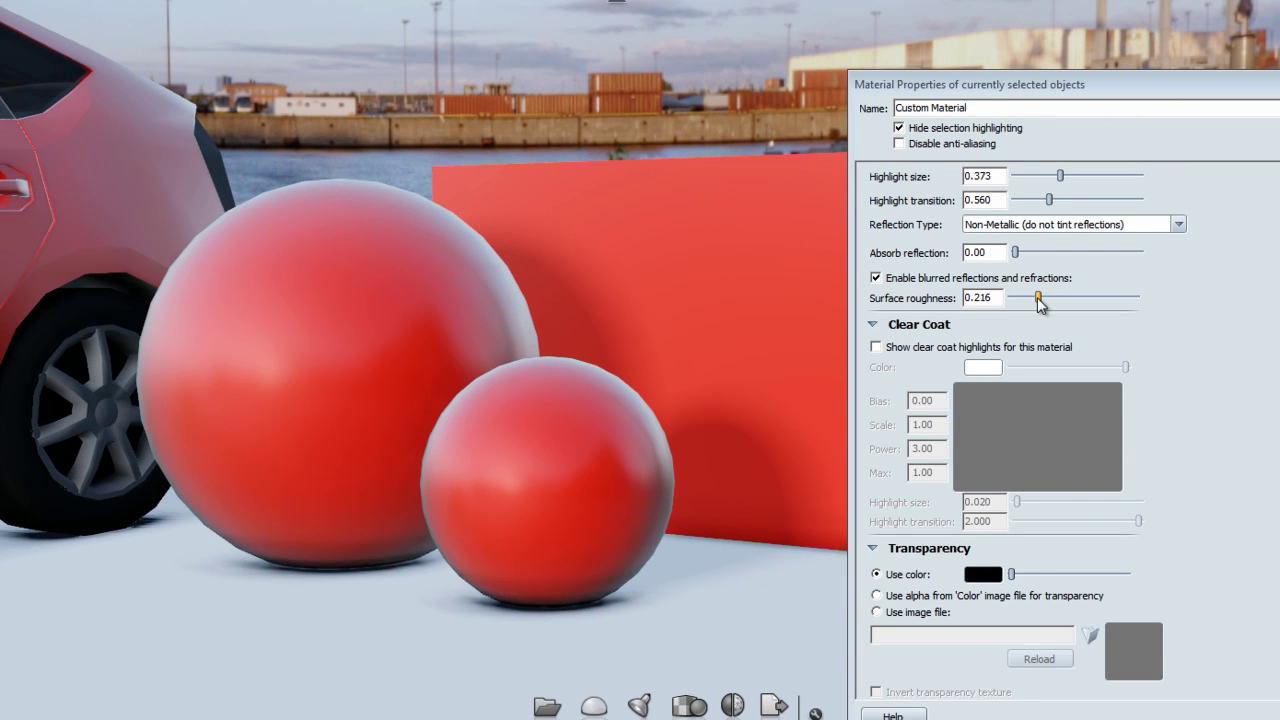
drag(1038, 298, 1015, 298)
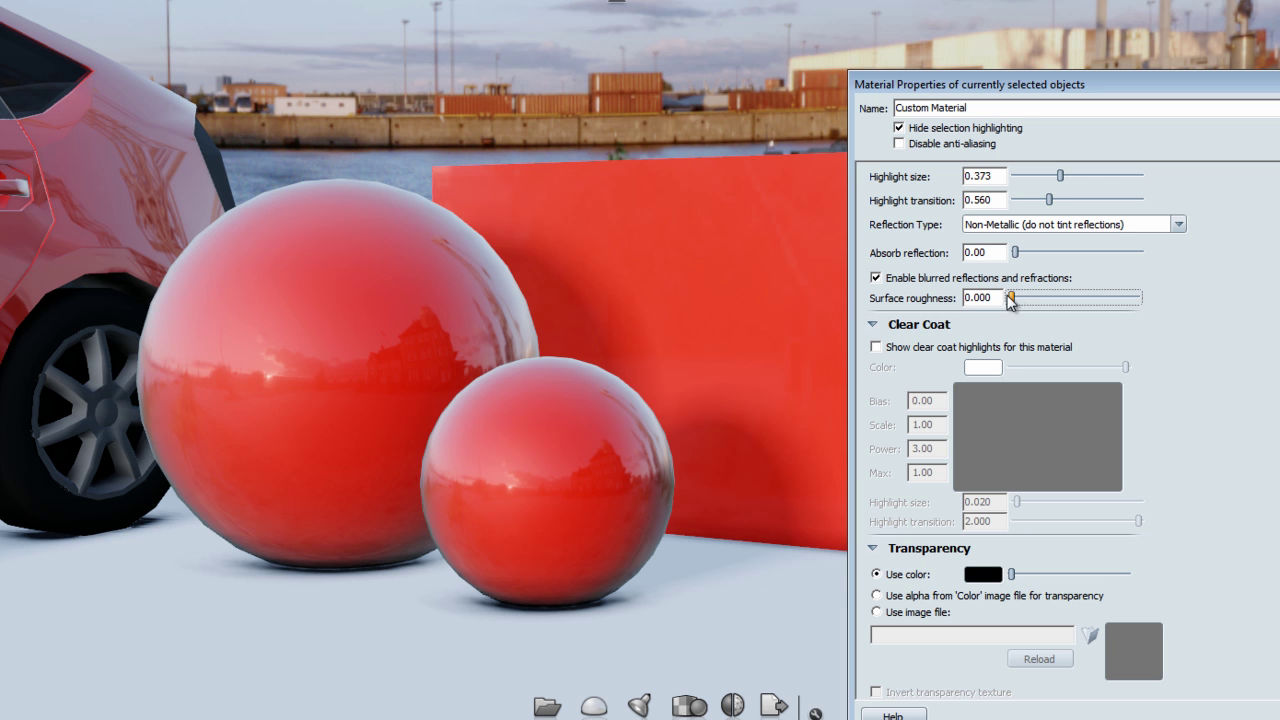
click(877, 279)
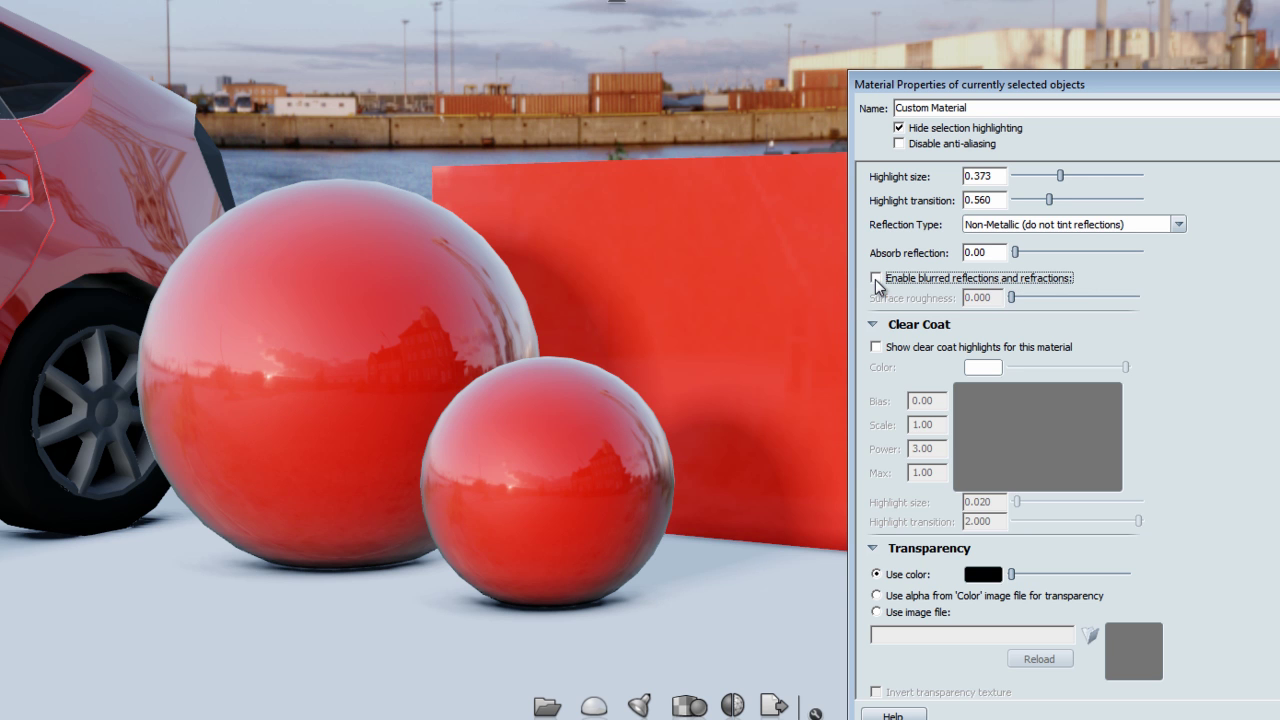
- Re-enable blurred reflections and refractions for the material, and try the reflection map option as the reflection source
click(877, 279)
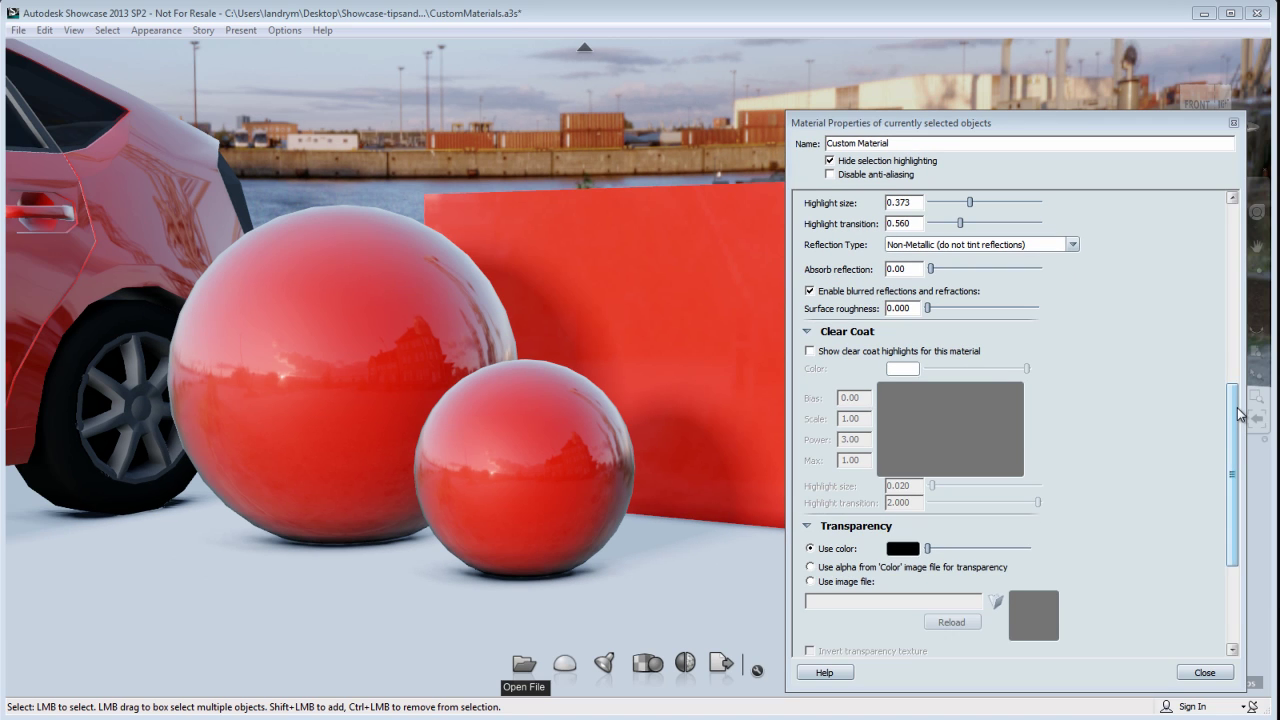
drag(1237, 406, 1240, 287)
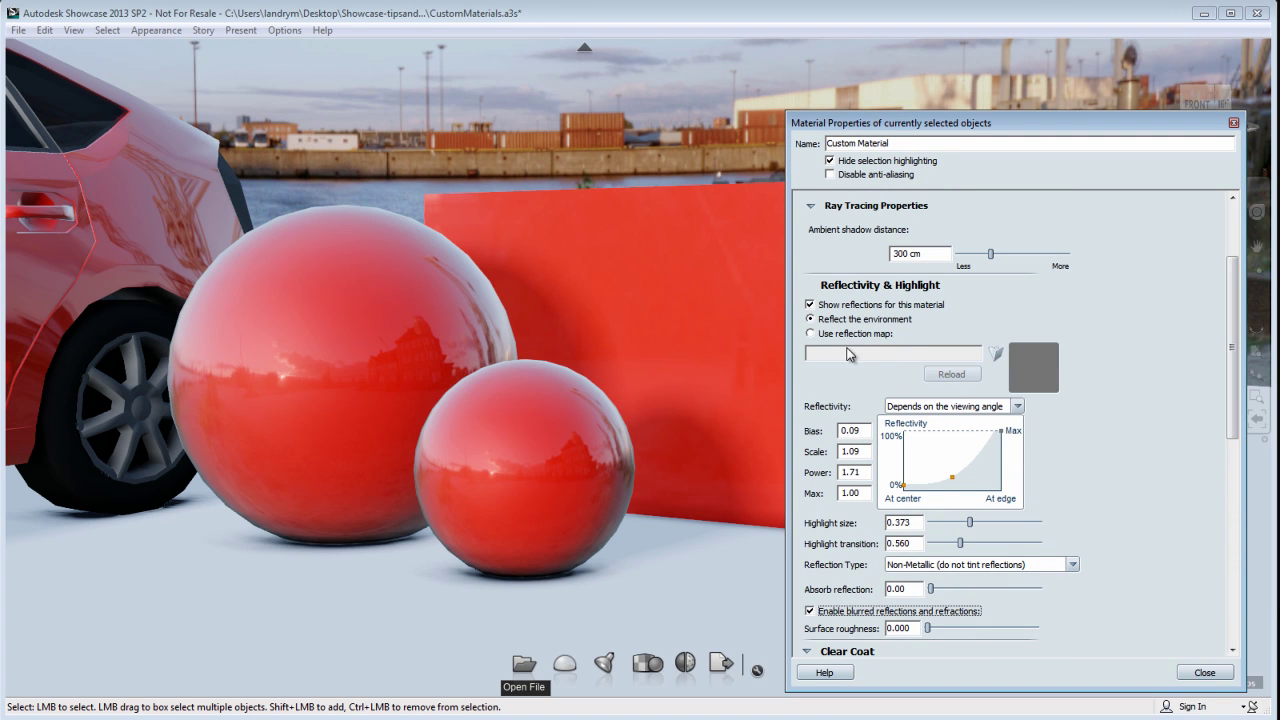
click(811, 334)
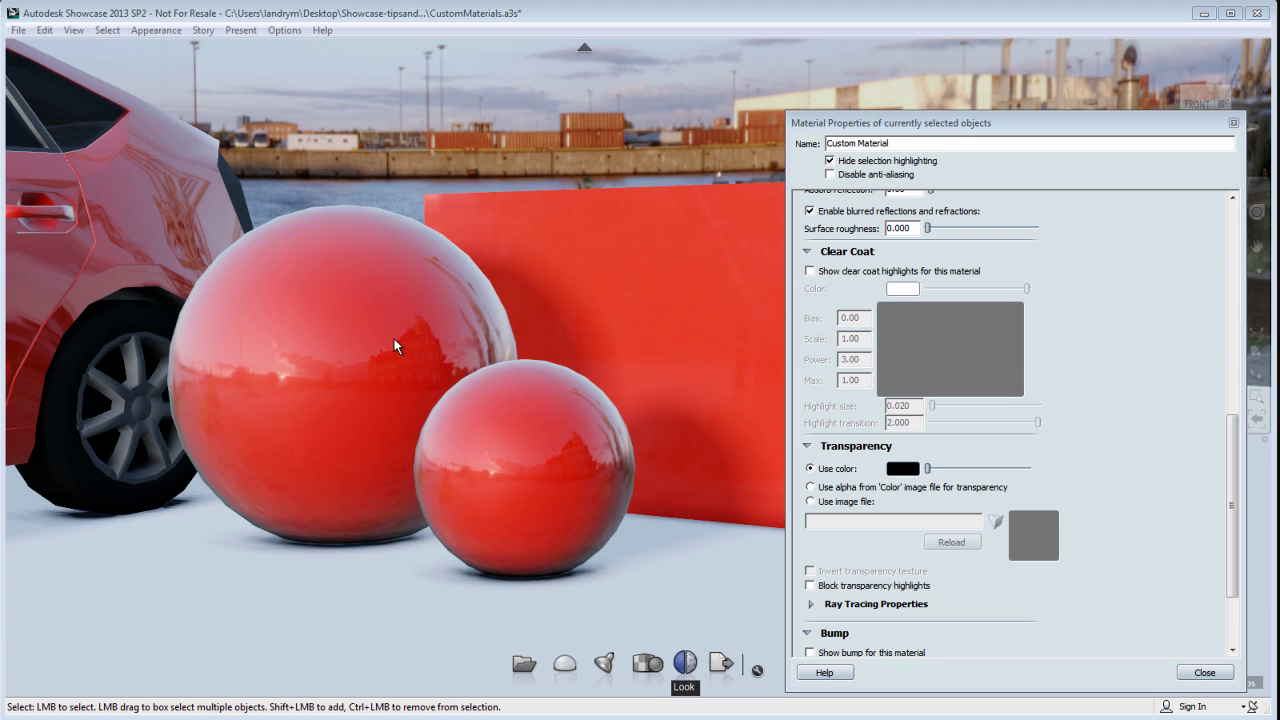
- Try showing clear coat highlights for the material on the two spheres, and turn them off again
click(809, 271)
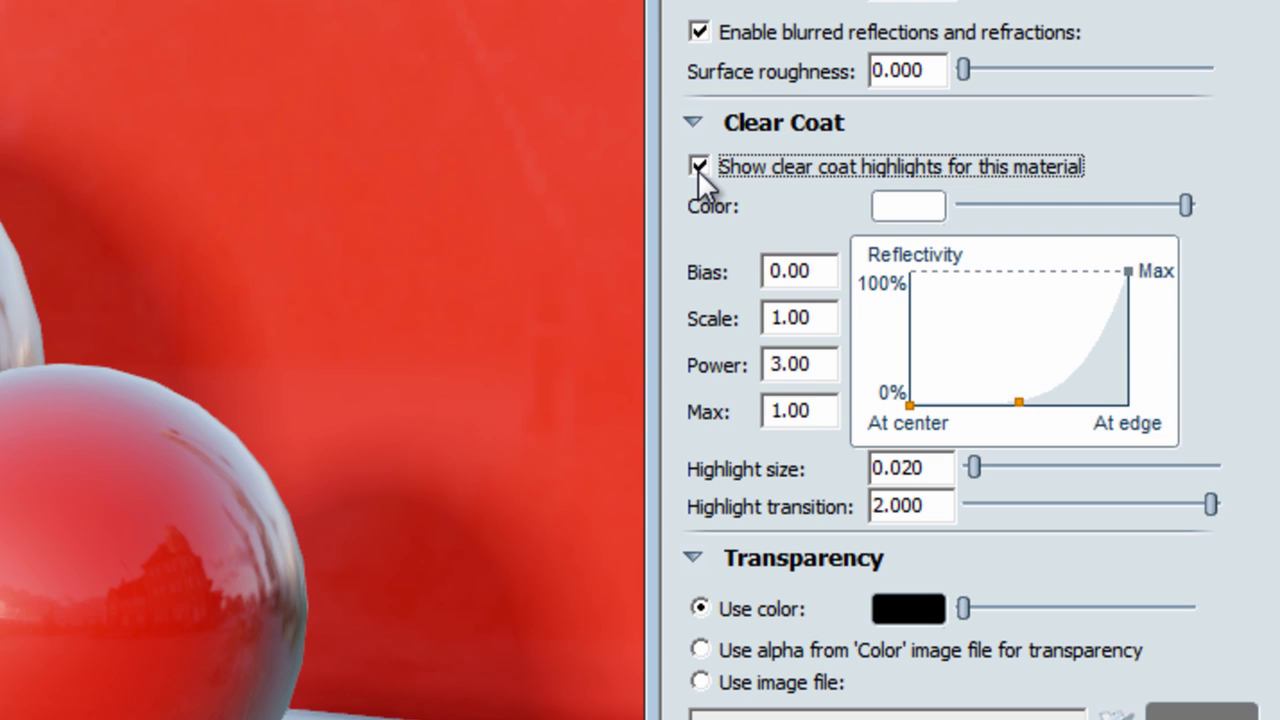
click(698, 167)
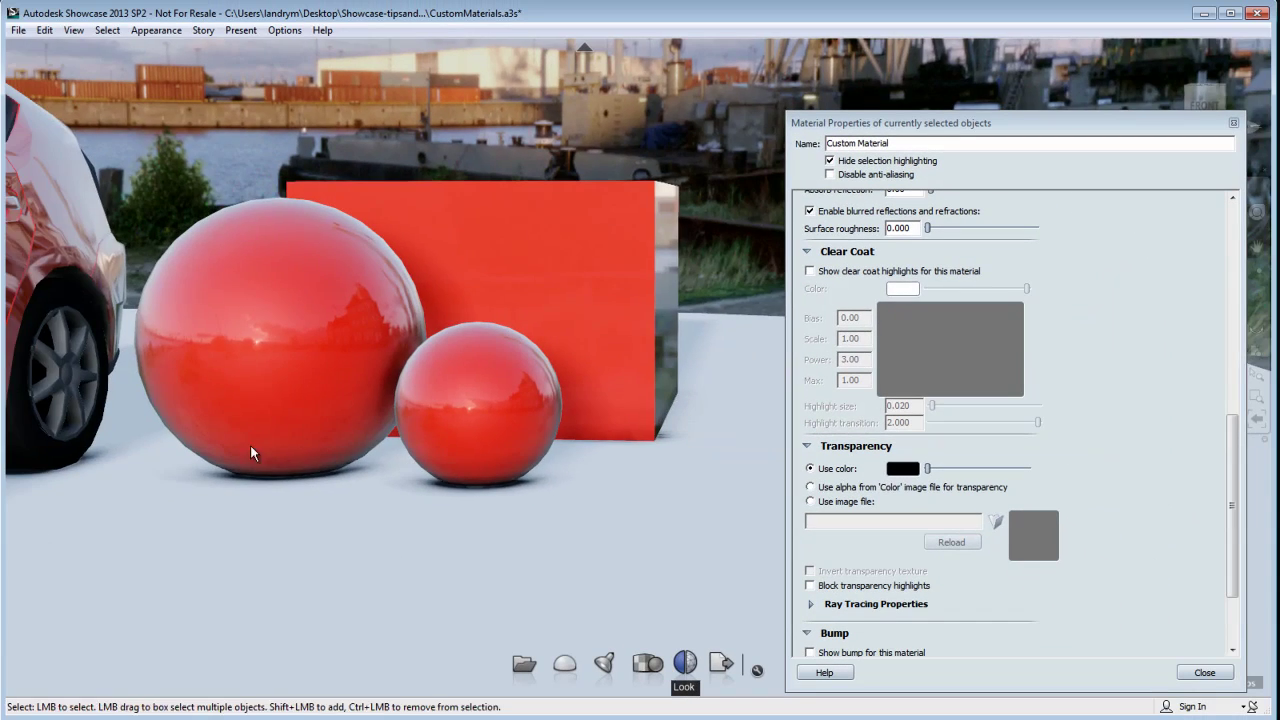
- Compare the front of the car with and without clear coat highlights, and leave the highlights enabled
alt+middle_drag(251, 453, 583, 446)
alt+middle_drag(300, 424, 517, 449)
scroll(517, 449, down, 3)
alt+middle_drag(123, 287, 503, 316)
alt+drag(674, 408, 441, 483)
middle_drag(441, 484, 425, 486)
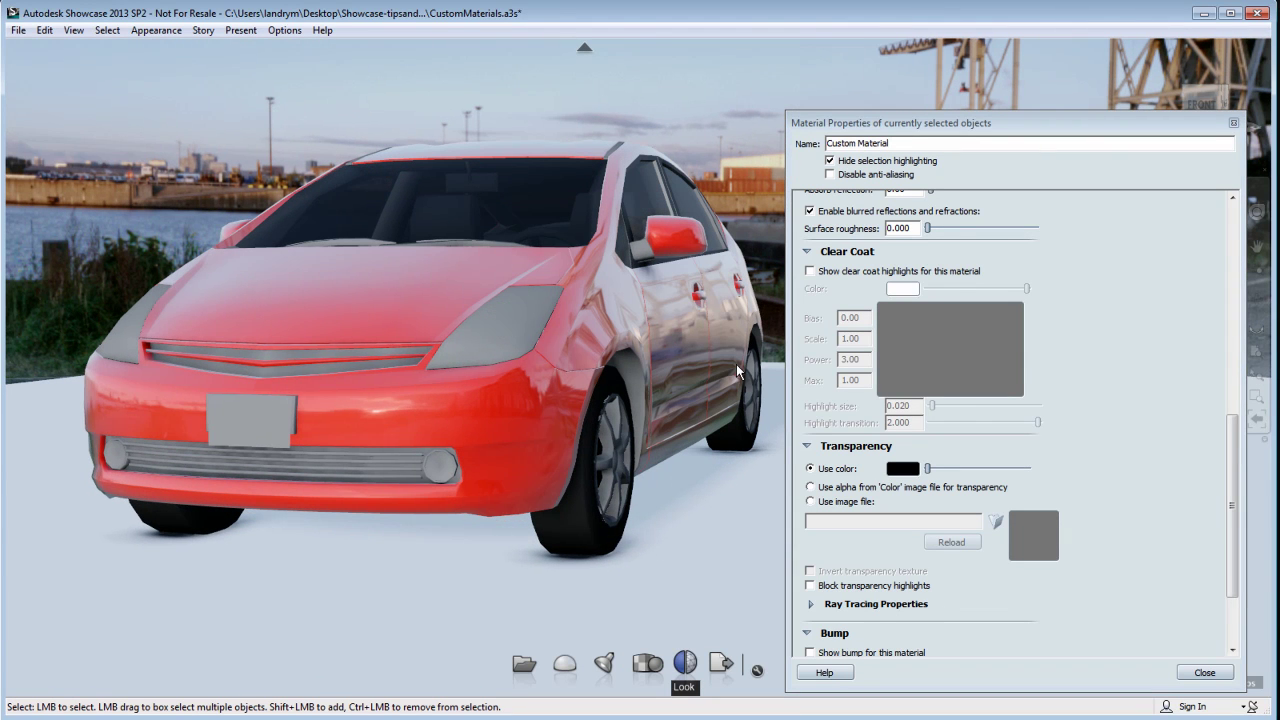
click(810, 271)
click(810, 271)
click(810, 271)
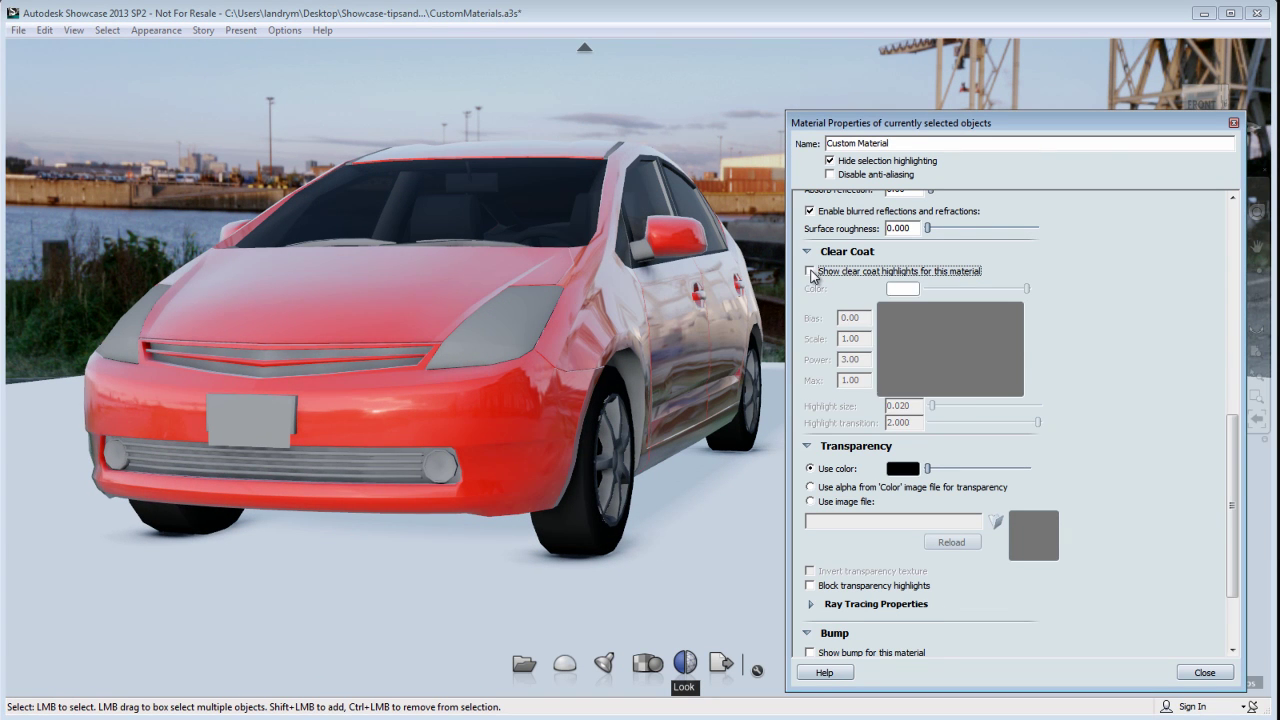
click(810, 271)
click(810, 271)
click(810, 271)
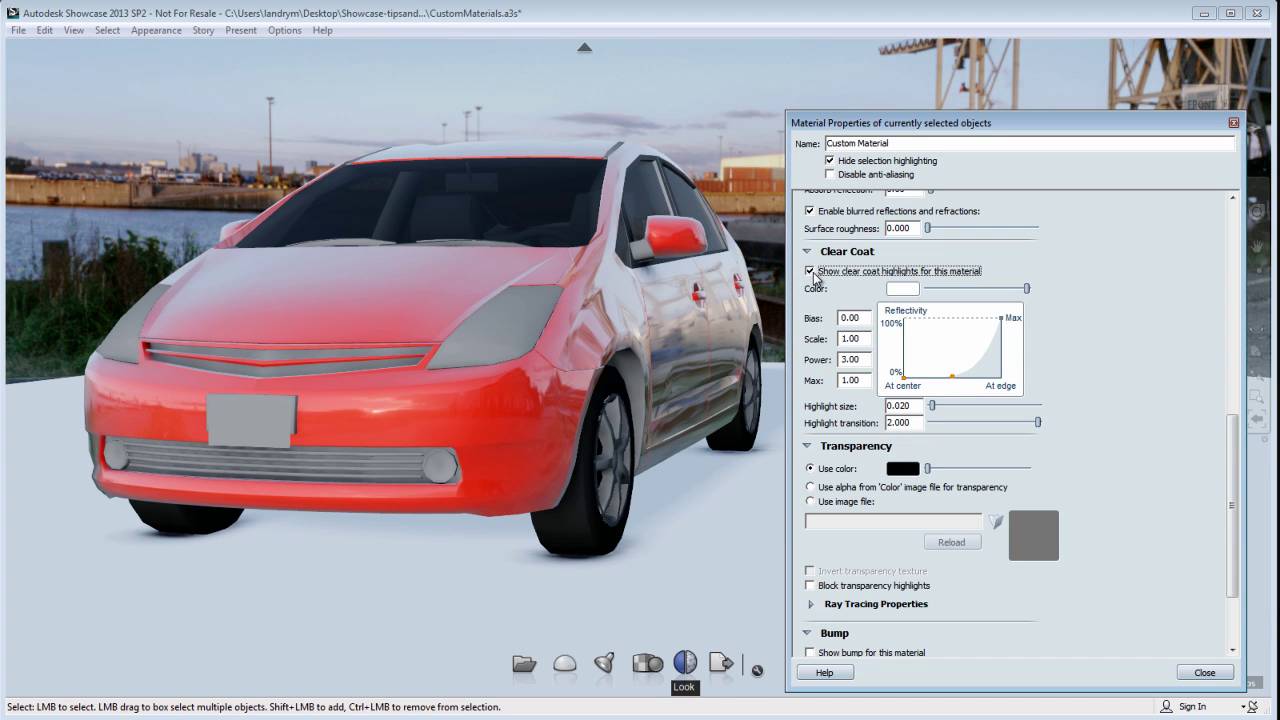
- Try a clear coat reflectivity curve with scale 1.49 and power 0.51, comparing the car with the clear coat on and off
drag(952, 377, 936, 352)
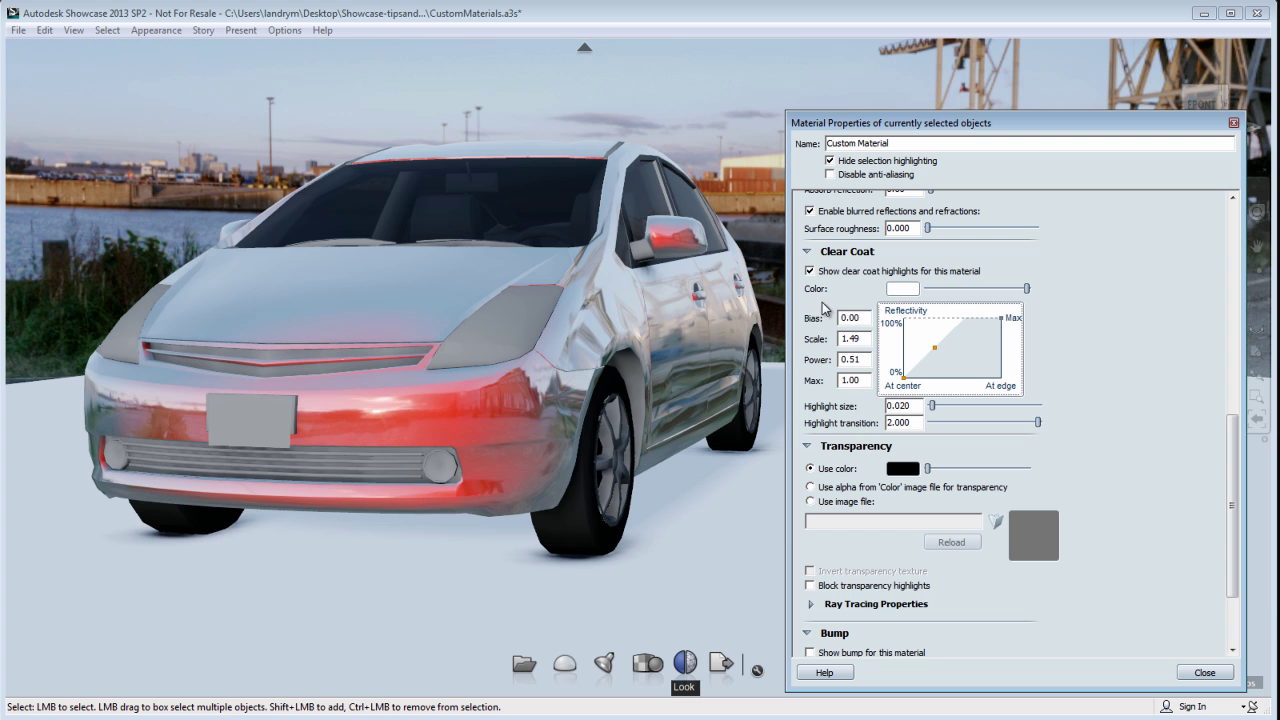
click(810, 271)
click(810, 271)
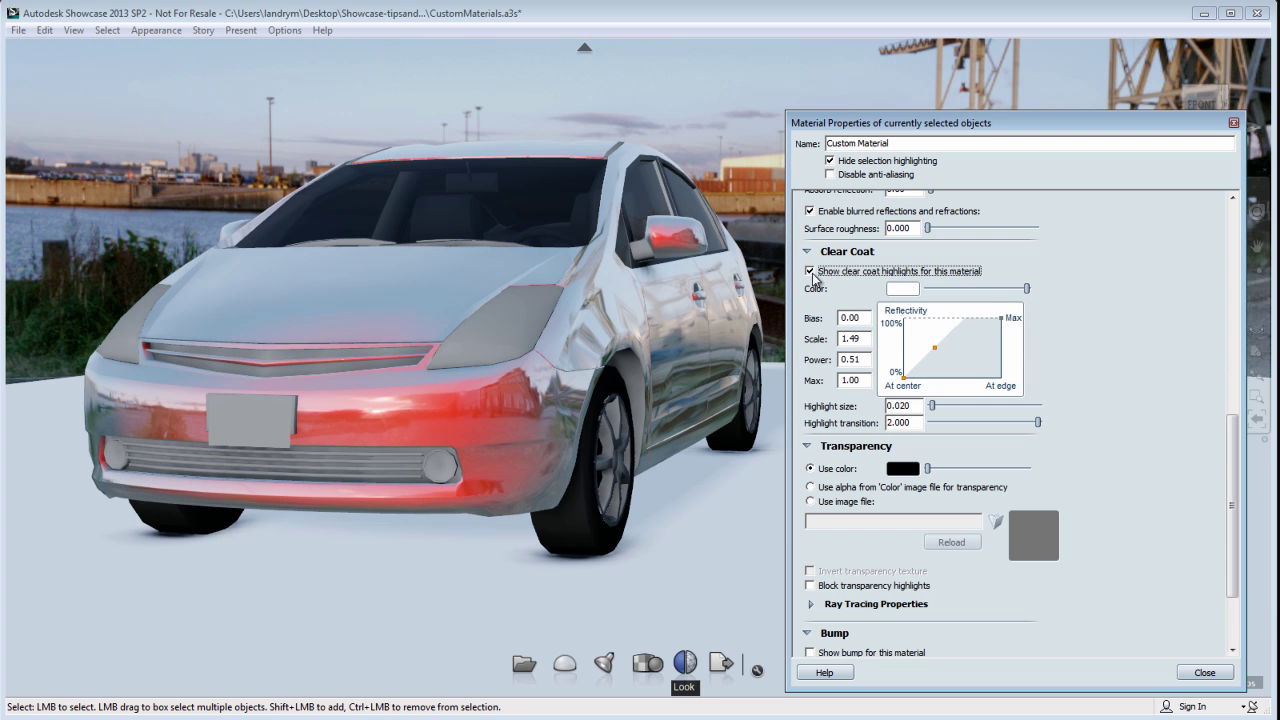
click(810, 271)
click(810, 271)
- Soften the clear coat reflectivity curve to scale 1.10 and power 0.91, compare it with the clear coat off, and keep it enabled
mouse_move(936, 354)
mouse_down()
mouse_move(966, 350)
mouse_move(948, 358)
mouse_up()
click(810, 271)
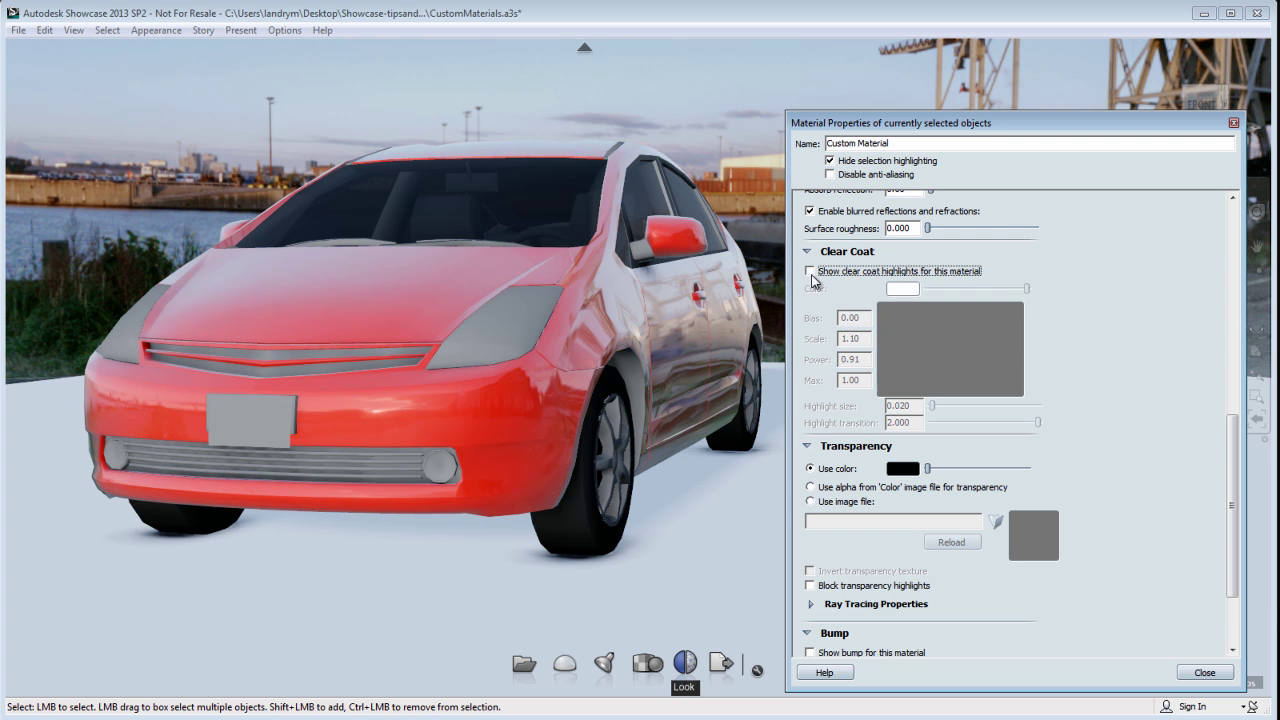
click(811, 272)
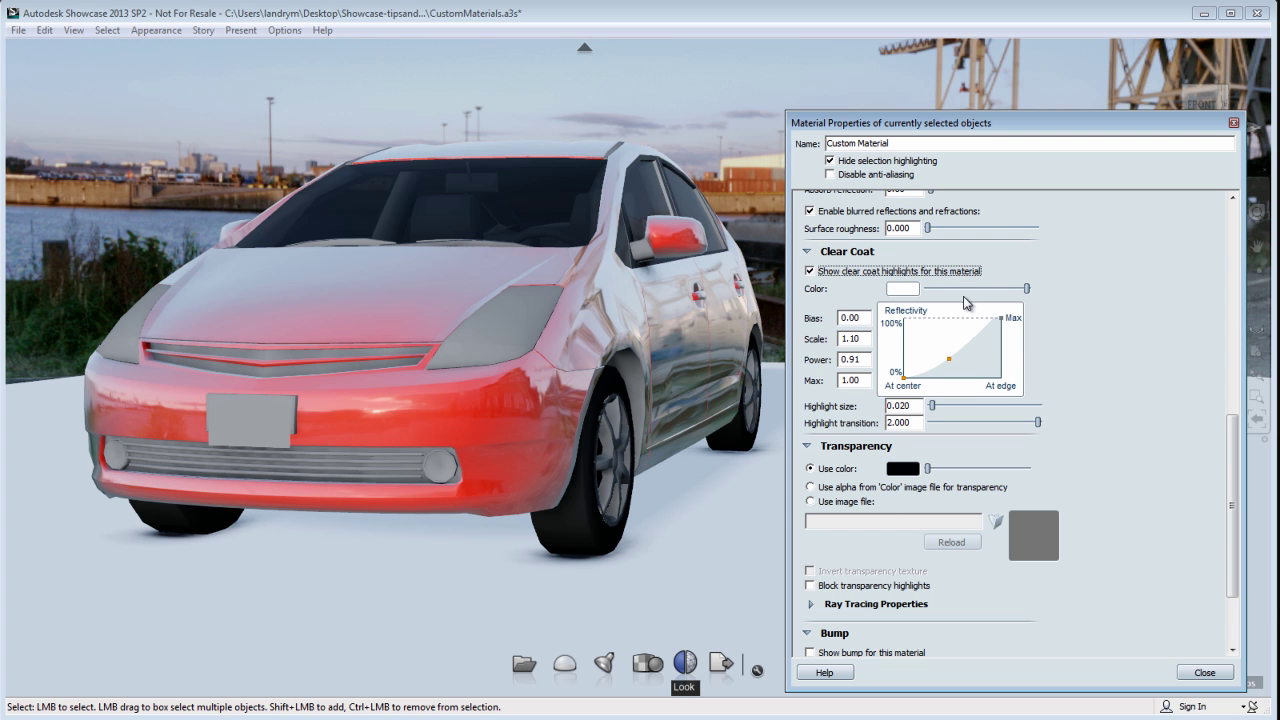